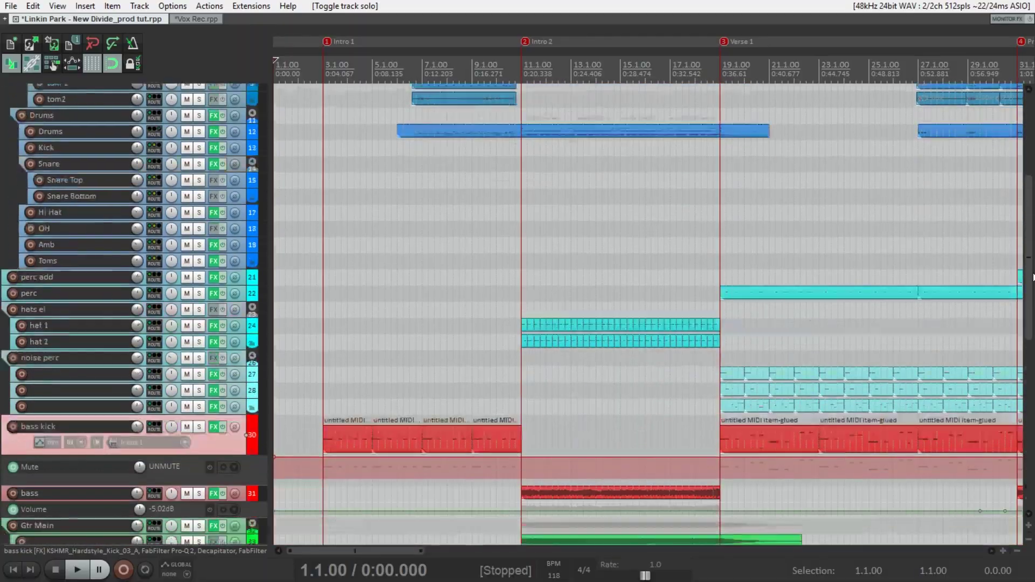
Look through the project's colour-coded tracks, from the drums down to the bass, guitars and synths
{"action": "scroll", "coordinate": [647, 312], "scroll_direction": "down", "scroll_amount": 8}
{"action": "scroll", "coordinate": [647, 312], "scroll_direction": "up", "scroll_amount": 3}
{"action": "scroll", "coordinate": [647, 313], "scroll_direction": "down", "scroll_amount": 10}
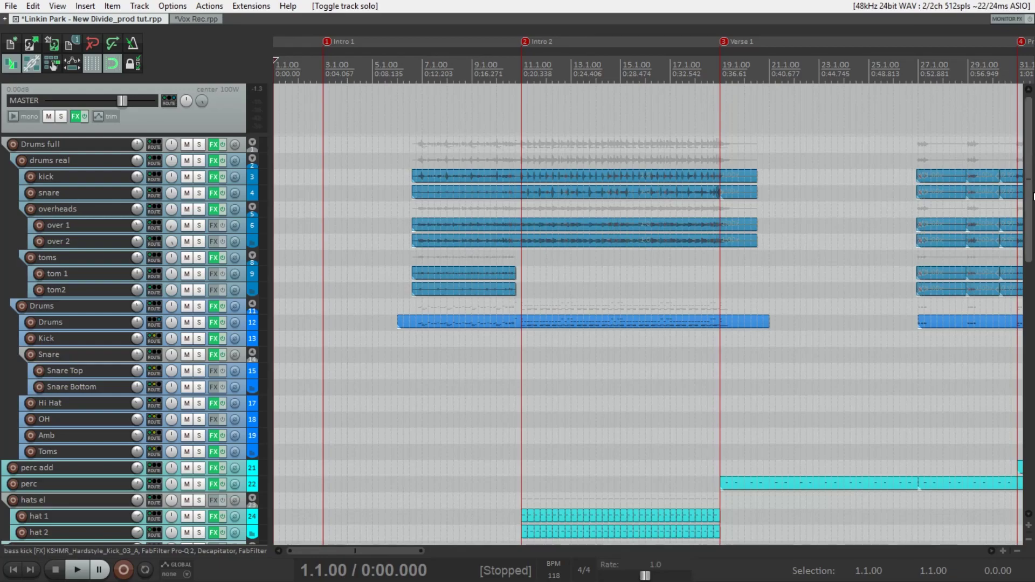
{"action": "scroll", "coordinate": [647, 270], "scroll_direction": "down", "scroll_amount": 2}
{"action": "scroll", "coordinate": [377, 189], "scroll_direction": "up", "scroll_amount": 2}
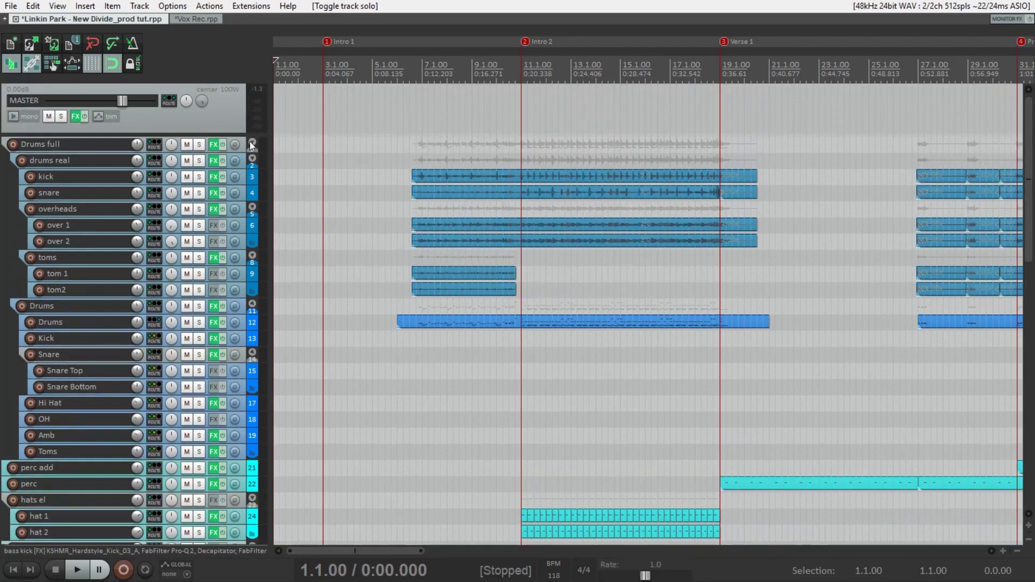
{"action": "scroll", "coordinate": [1028, 145], "scroll_direction": "down", "scroll_amount": 6}
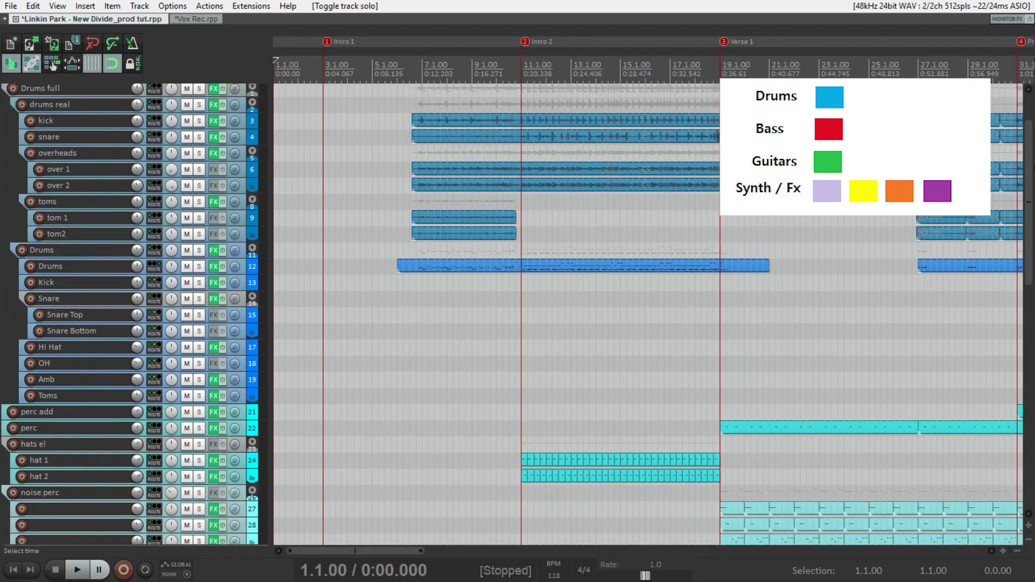
{"action": "scroll", "coordinate": [512, 264], "scroll_direction": "up", "scroll_amount": 1}
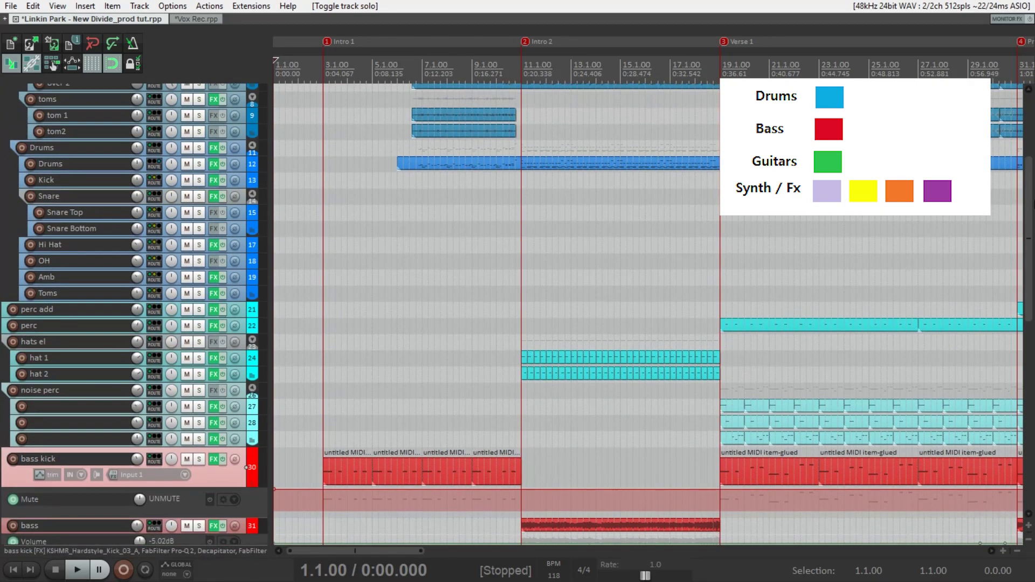
{"action": "scroll", "coordinate": [346, 202], "scroll_direction": "down", "scroll_amount": 6}
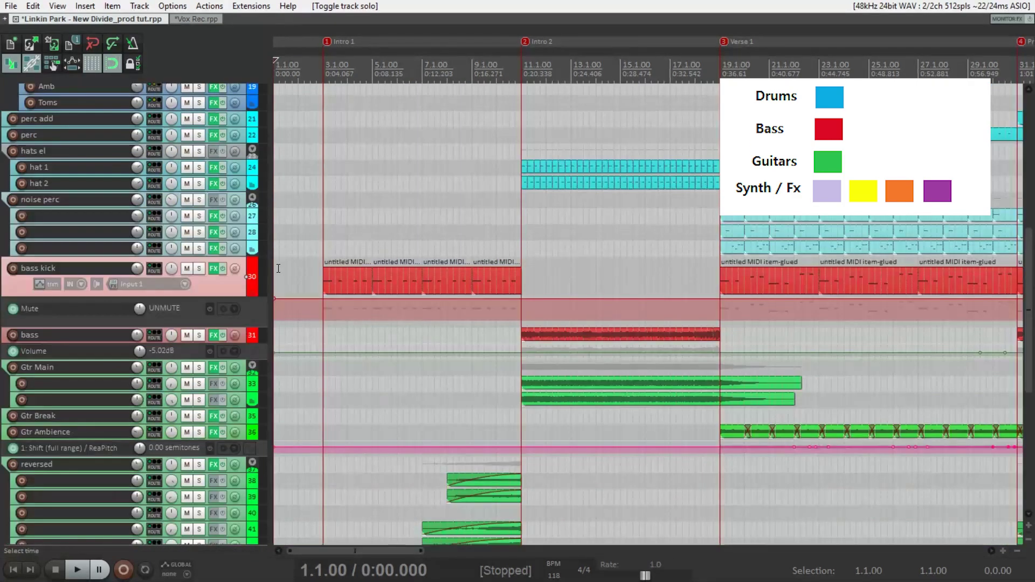
{"action": "scroll", "coordinate": [258, 169], "scroll_direction": "down", "scroll_amount": 8}
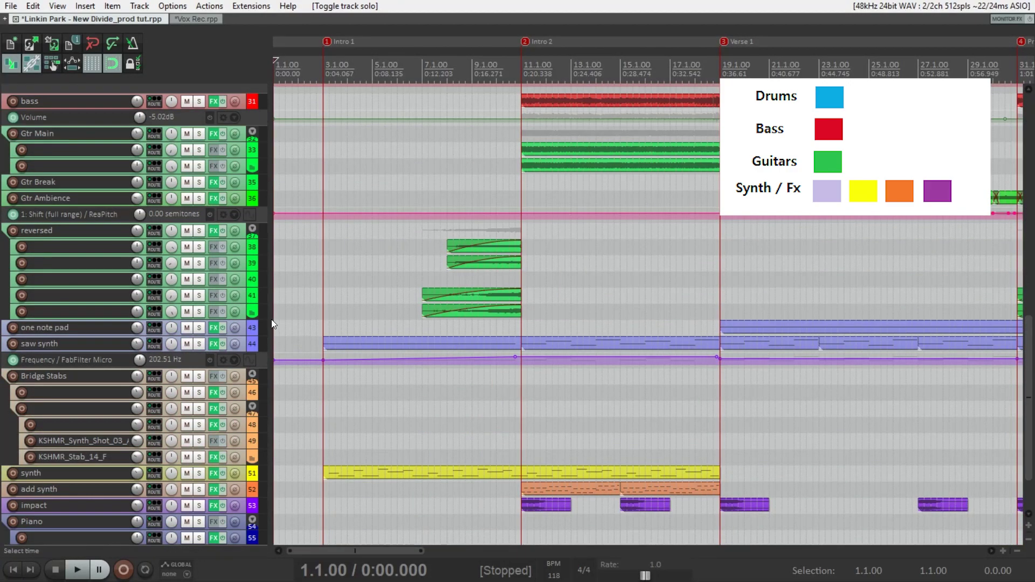
{"action": "left_click_drag", "start_coordinate": [1033, 296], "coordinate": [1032, 400]}
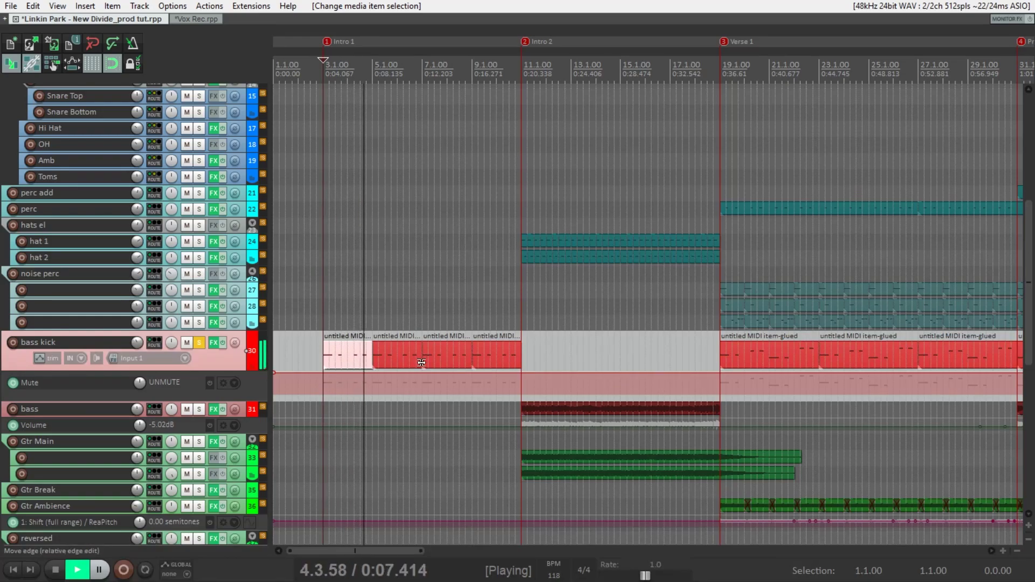
Audition the bass kick sample from its untrimmed start, and trim its start to about 0.03 s in ReaSamplOmatic5000
{"action": "key", "text": "space"}
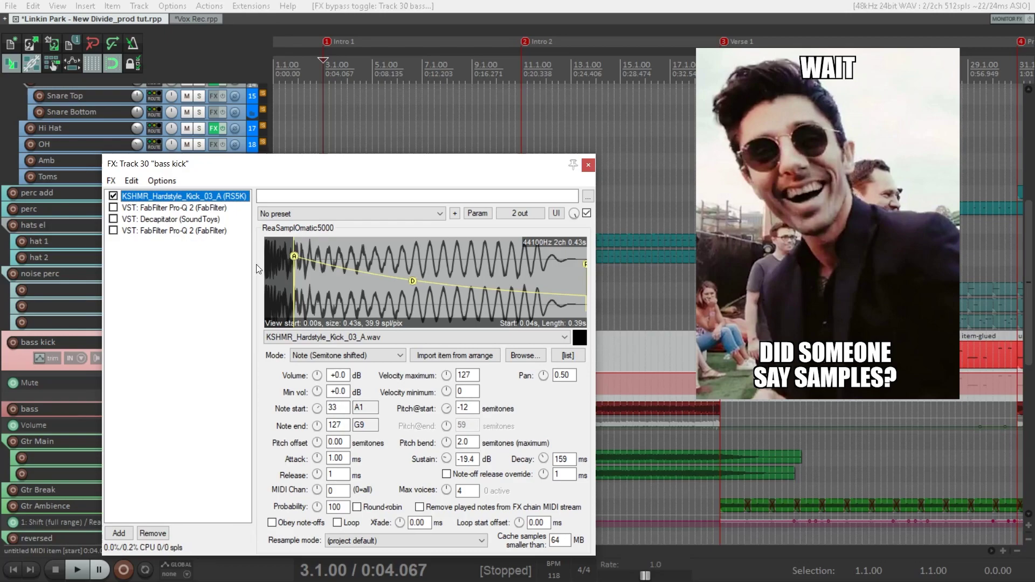
{"action": "left_click_drag", "start_coordinate": [292, 273], "coordinate": [266, 273]}
{"action": "key", "text": "space"}
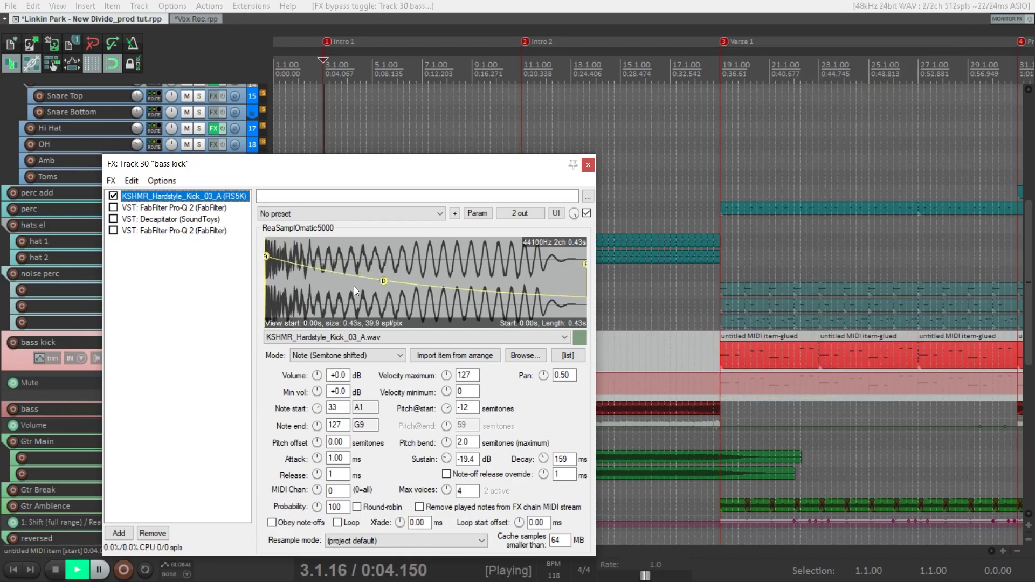
{"action": "key", "text": "space"}
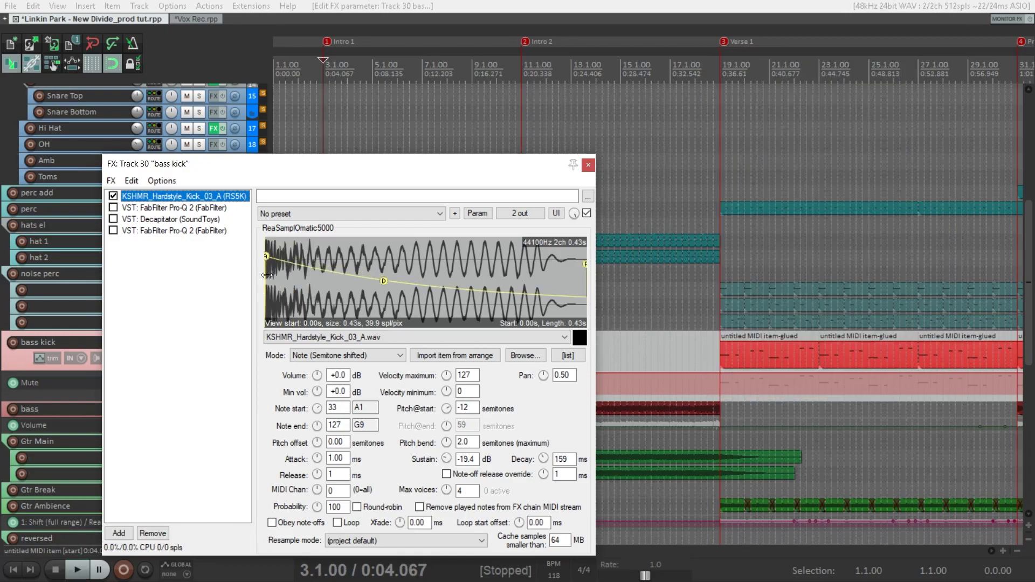
{"action": "left_click_drag", "start_coordinate": [267, 275], "coordinate": [288, 276]}
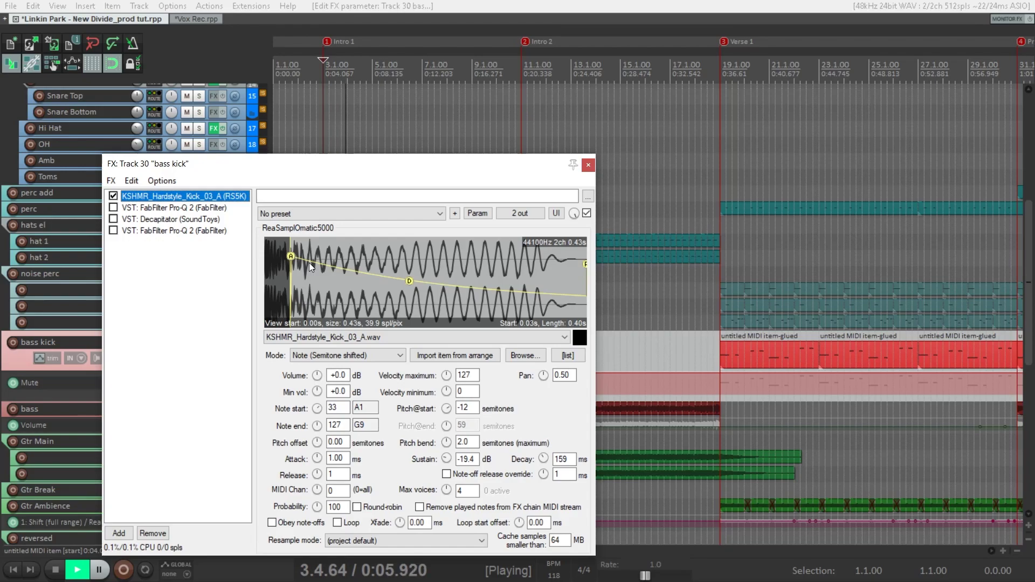
{"action": "key", "text": "space"}
Enable the first FabFilter Pro-Q 2 in the bass kick's effects chain and audition the track
{"action": "left_click", "coordinate": [162, 208]}
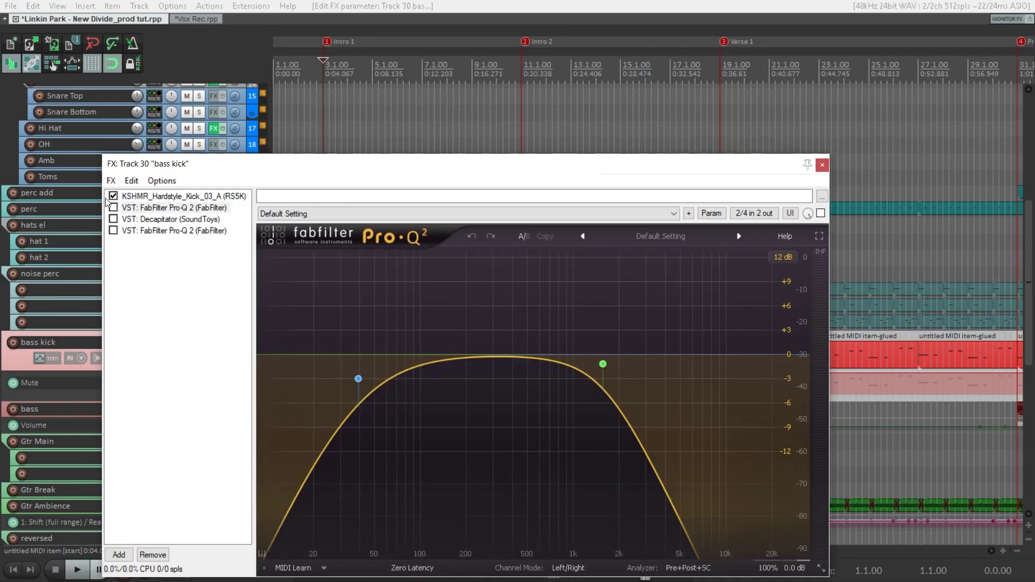
{"action": "left_click", "coordinate": [113, 208]}
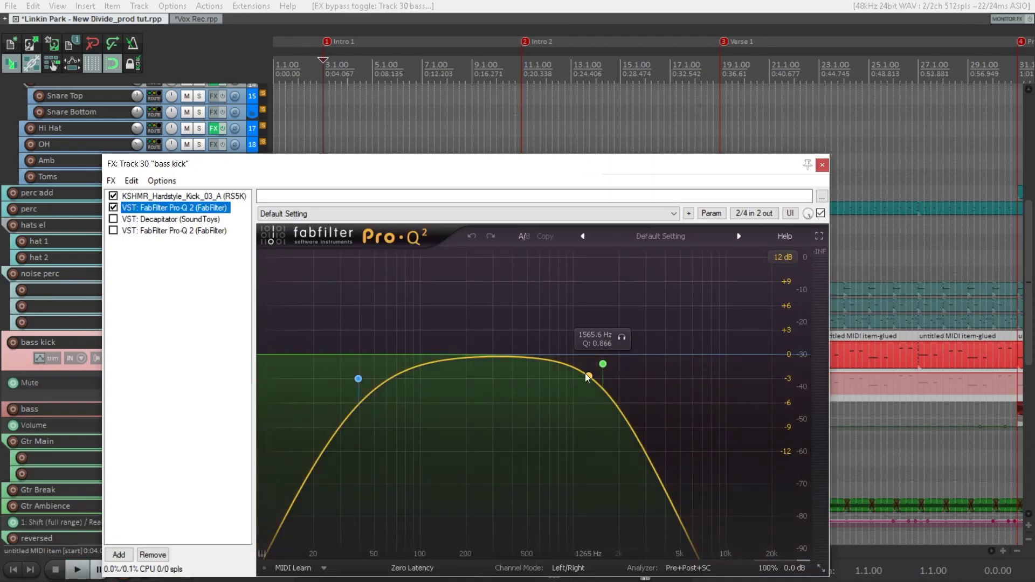
{"action": "key", "text": "space"}
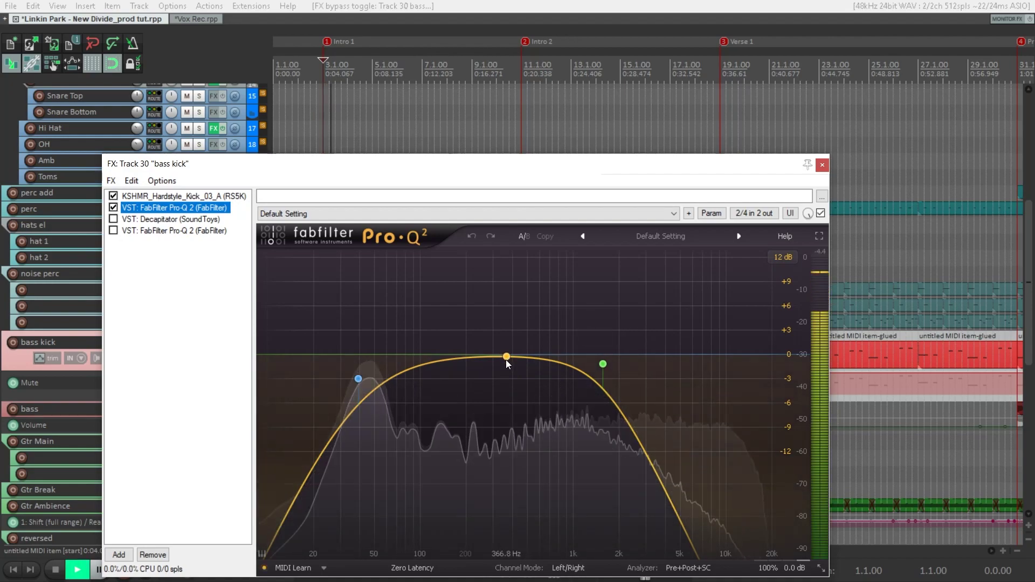
{"action": "key", "text": "space"}
Enable the Decapitator on the bass kick track and audition the saturated sound
{"action": "left_click", "coordinate": [120, 221]}
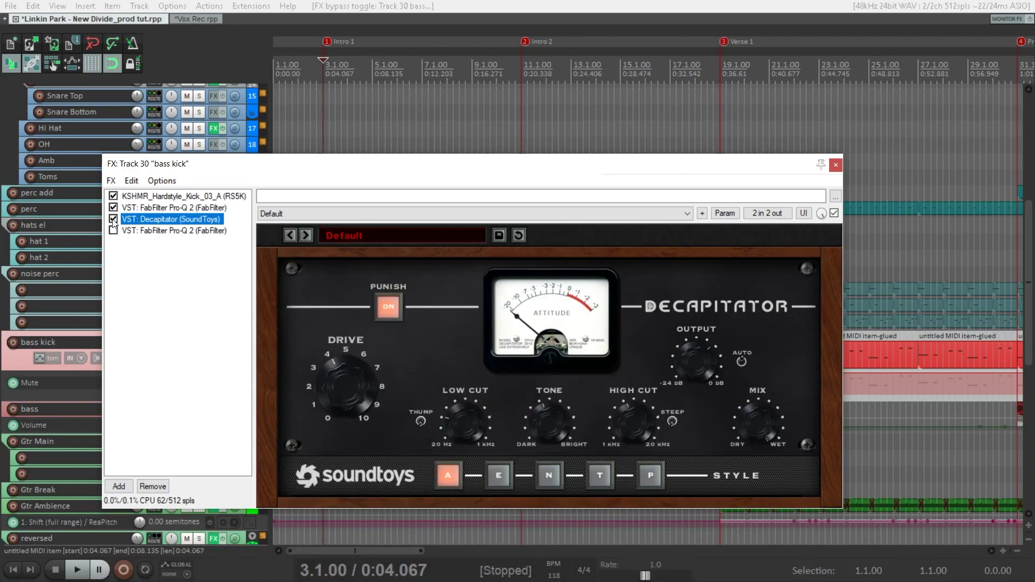
{"action": "left_click_drag", "start_coordinate": [475, 164], "coordinate": [484, 121]}
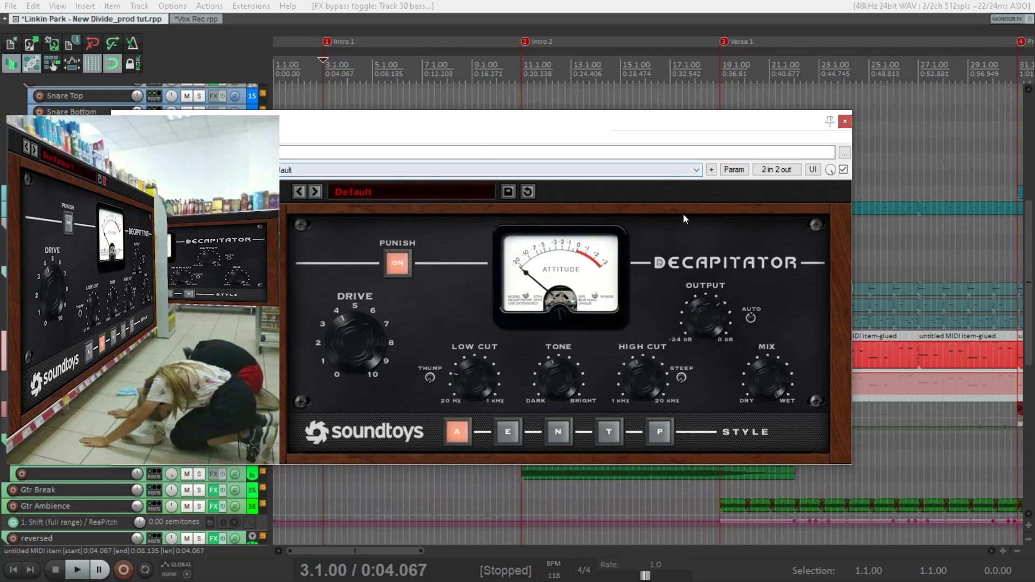
{"action": "key", "text": "space"}
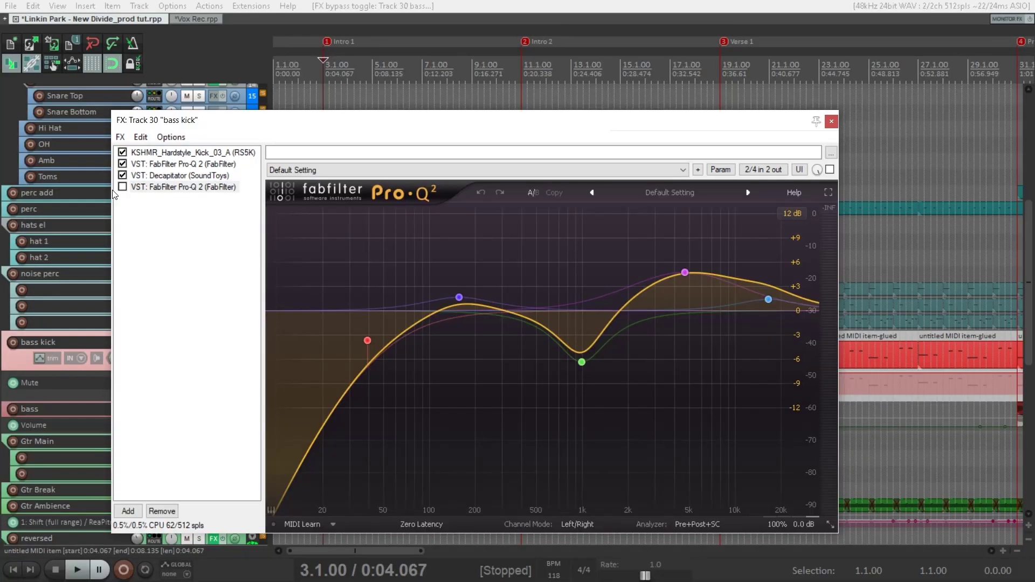
Enable the second FabFilter Pro-Q 2 on the bass kick and audition the complete effects chain
{"action": "left_click", "coordinate": [126, 190]}
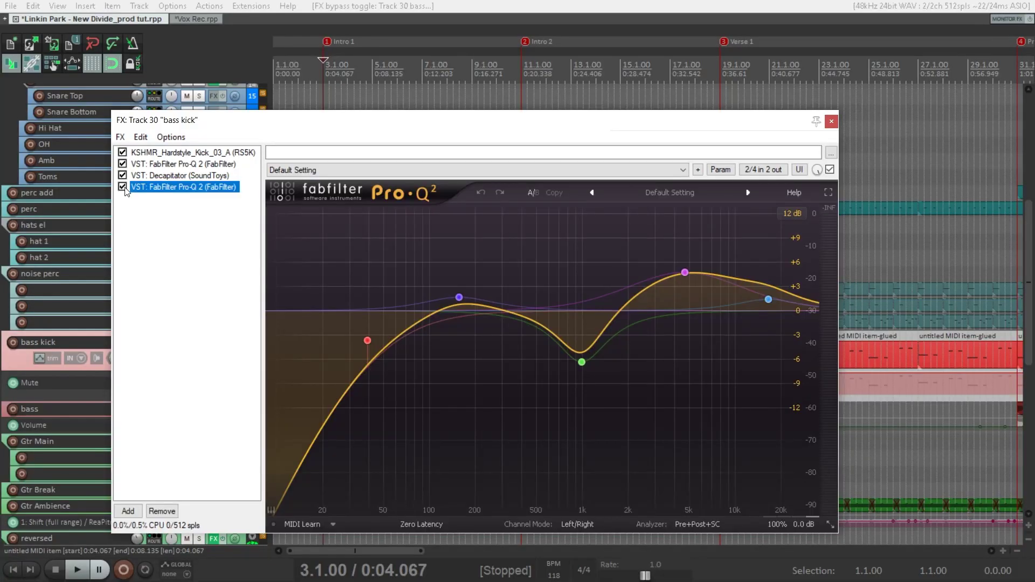
{"action": "key", "text": "space"}
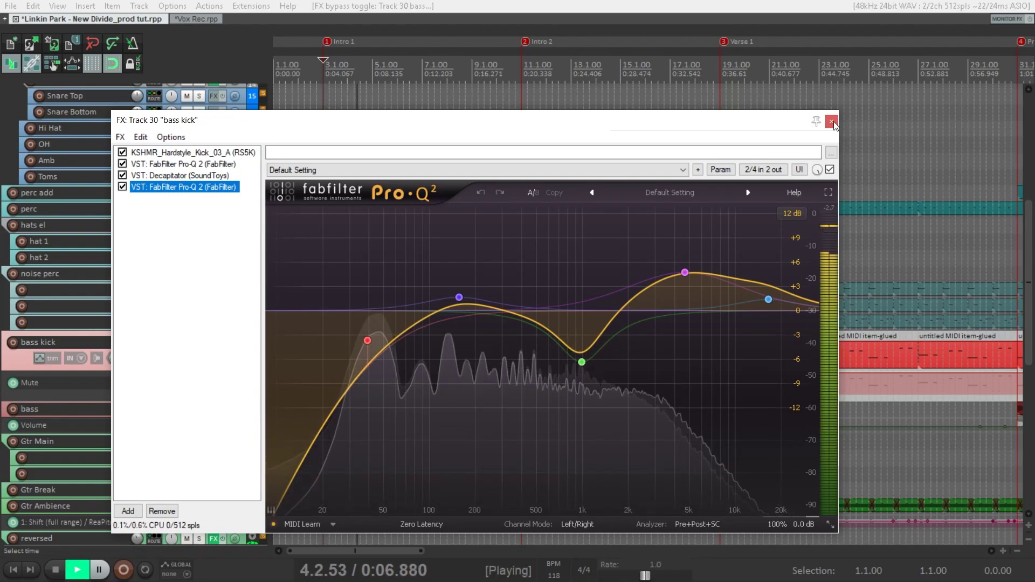
{"action": "key", "text": "space"}
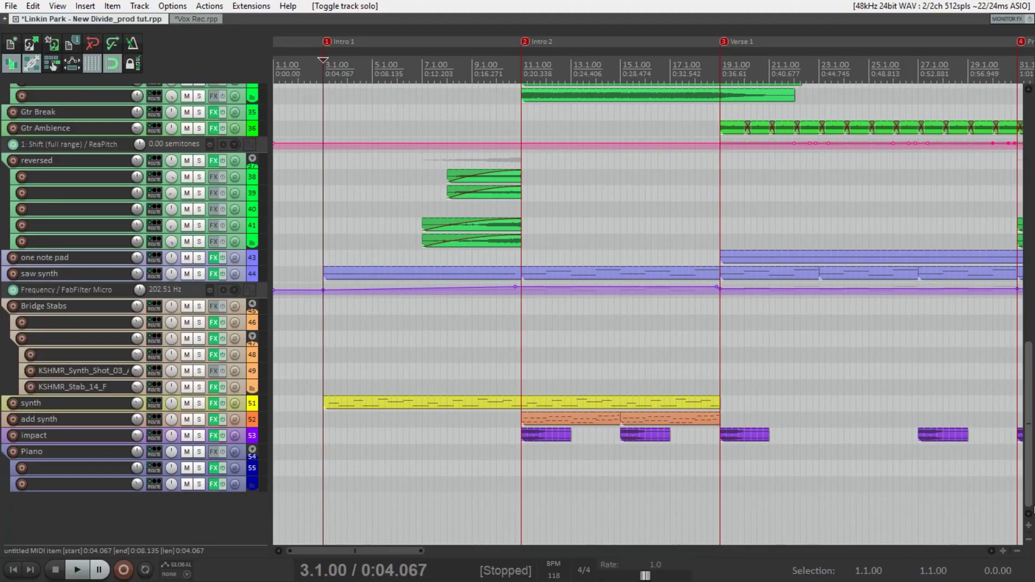
Solo and play the synth track from Intro 1, and enlarge its track height
{"action": "left_click", "coordinate": [199, 404]}
{"action": "key", "text": "space"}
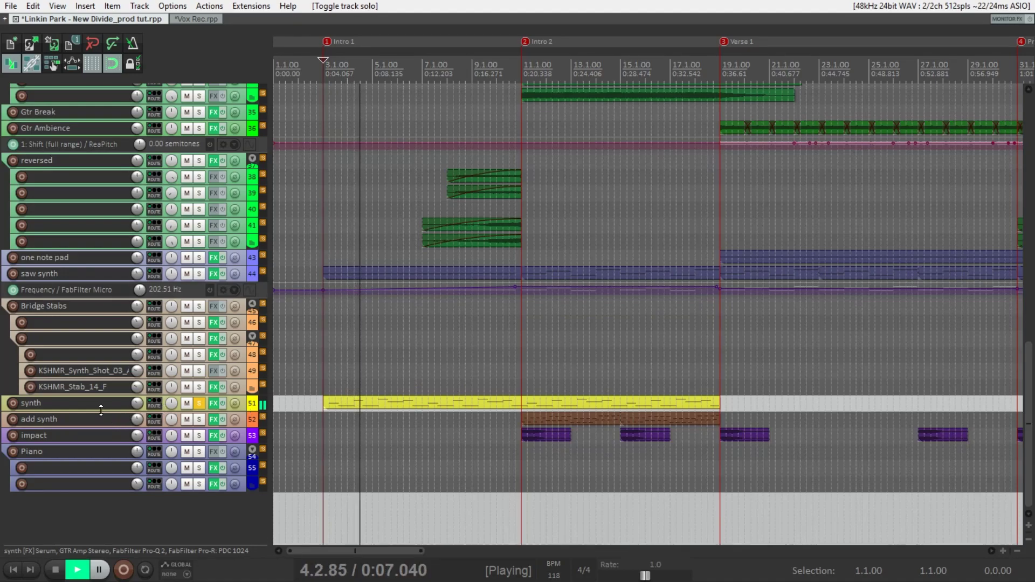
{"action": "left_click_drag", "start_coordinate": [105, 412], "coordinate": [102, 432]}
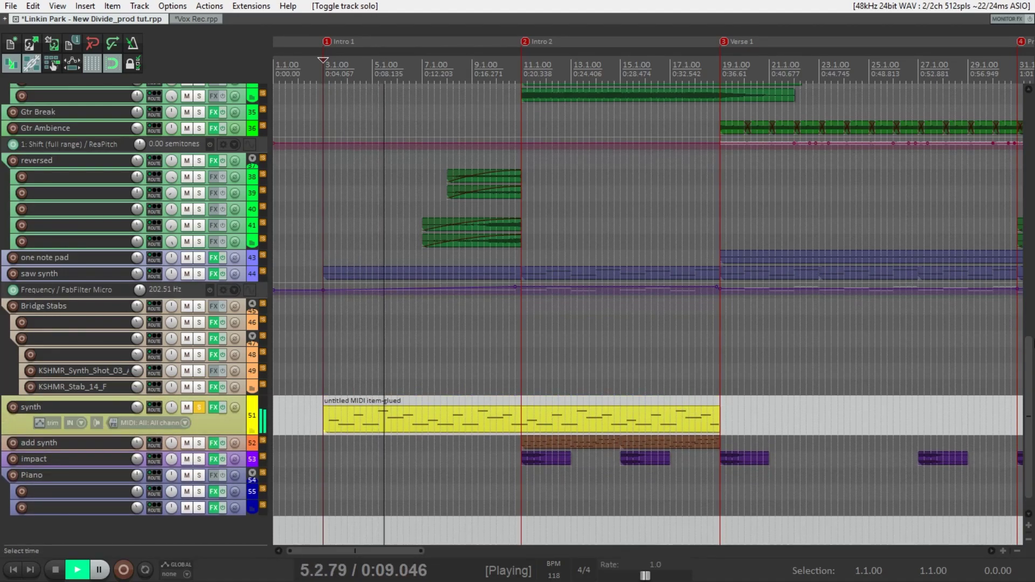
{"action": "scroll", "coordinate": [1032, 350], "scroll_direction": "down", "scroll_amount": 1}
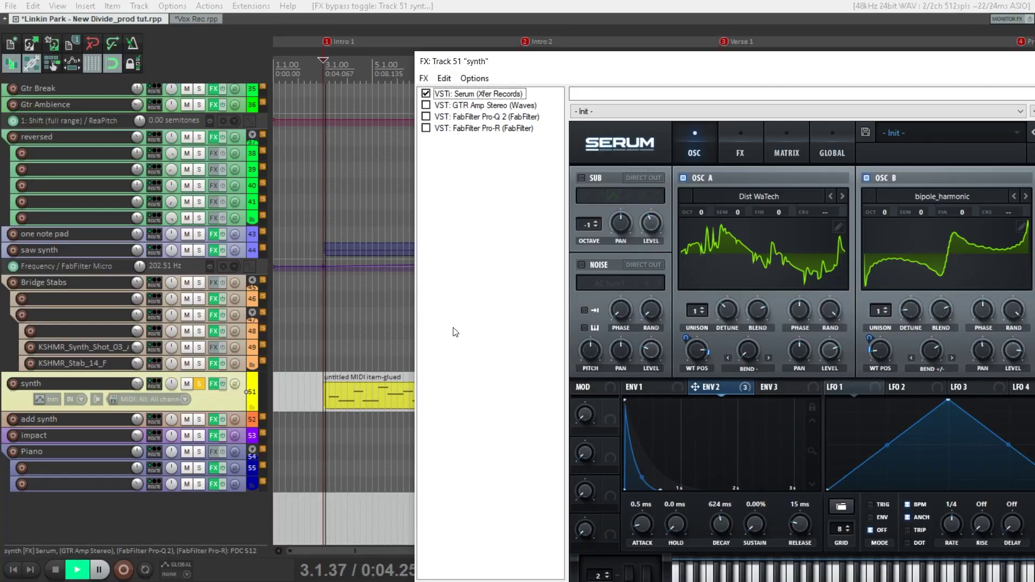
Examine the Digital wavetable selections of oscillators A and B in the synth track's Serum instrument
{"action": "left_click_drag", "start_coordinate": [717, 59], "coordinate": [511, 39]}
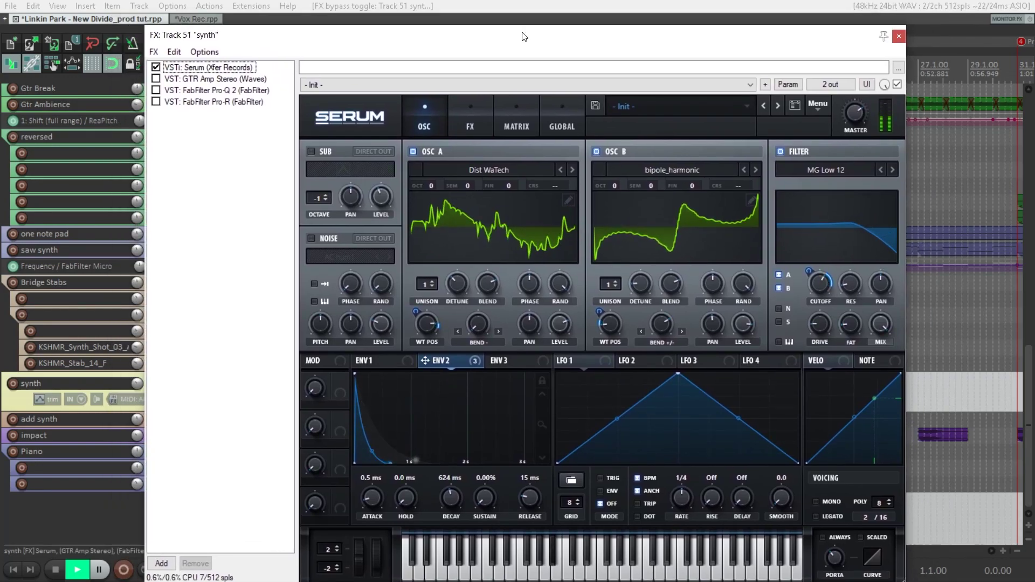
{"action": "key", "text": "space"}
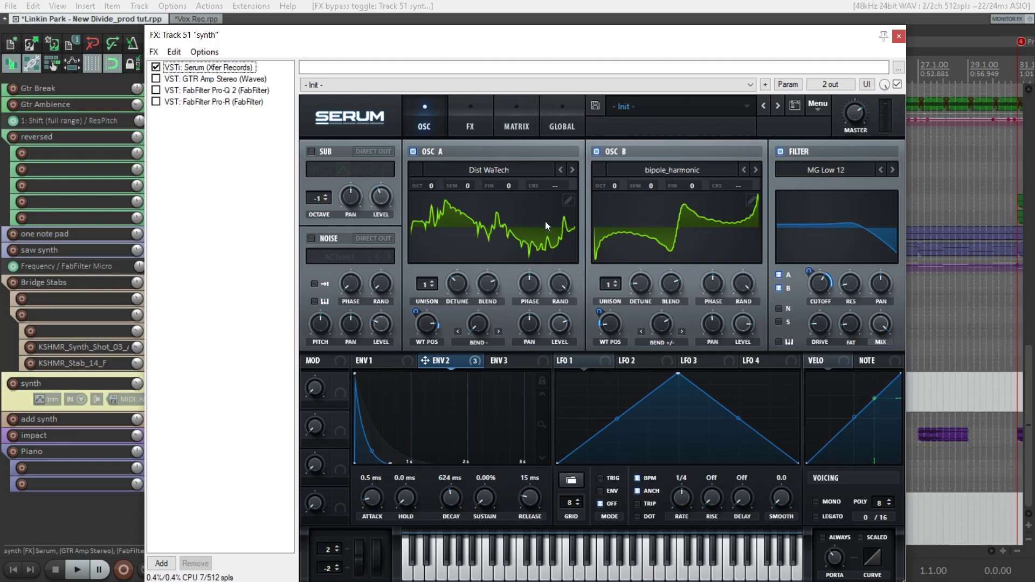
{"action": "left_click", "coordinate": [490, 171]}
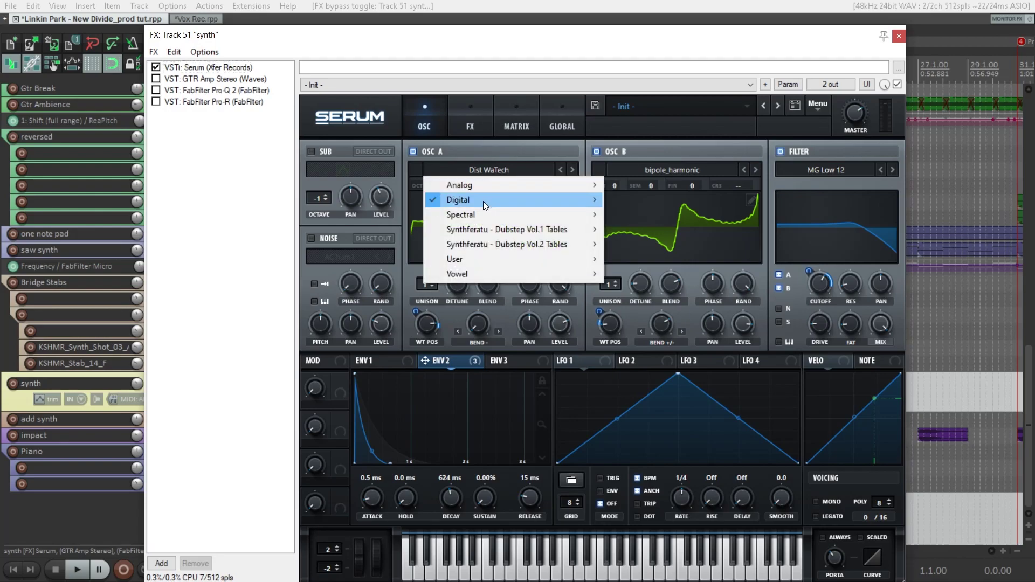
{"action": "mouse_move", "coordinate": [483, 202]}
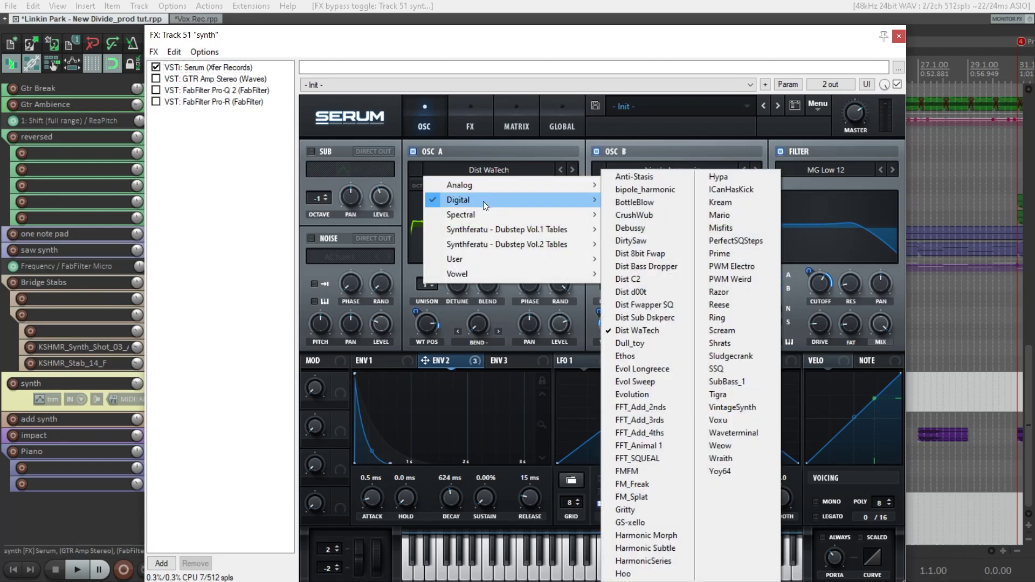
{"action": "left_click", "coordinate": [603, 109]}
{"action": "left_click", "coordinate": [661, 165]}
{"action": "mouse_move", "coordinate": [673, 200]}
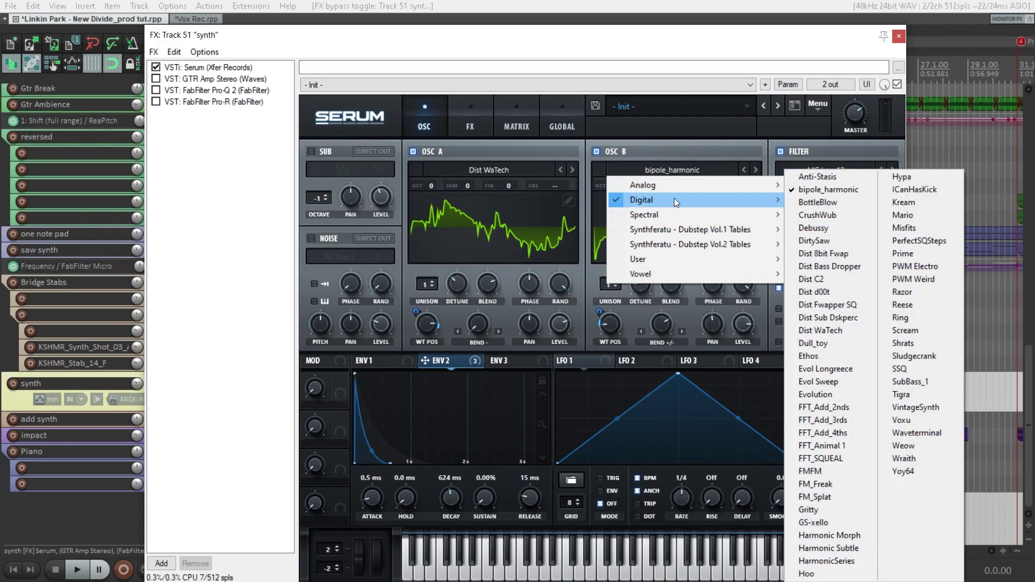
Examine Serum's envelope 2, the modulators assigned to the filter cutoff and the built-in effects
{"action": "left_click", "coordinate": [457, 361]}
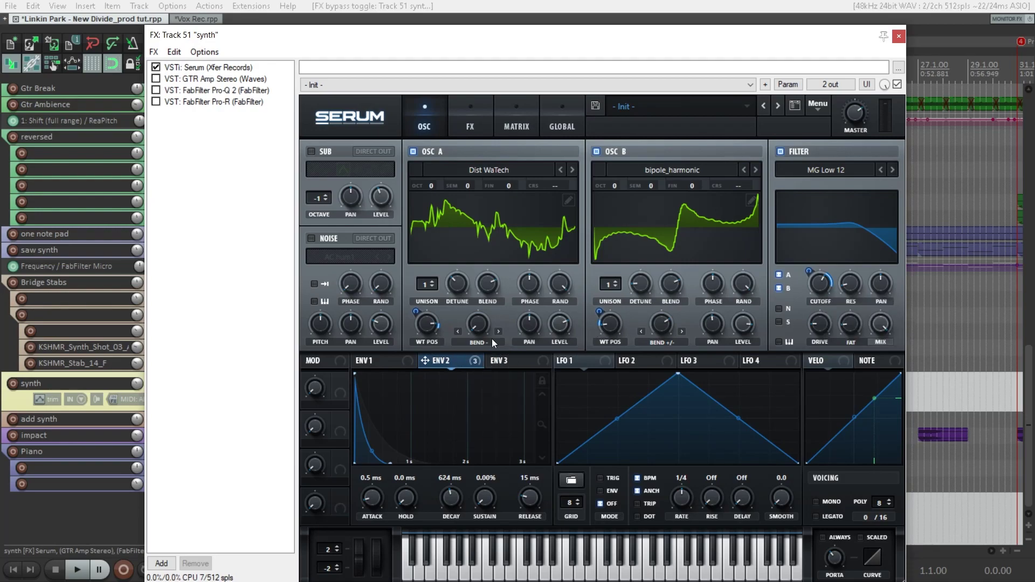
{"action": "right_click", "coordinate": [818, 283]}
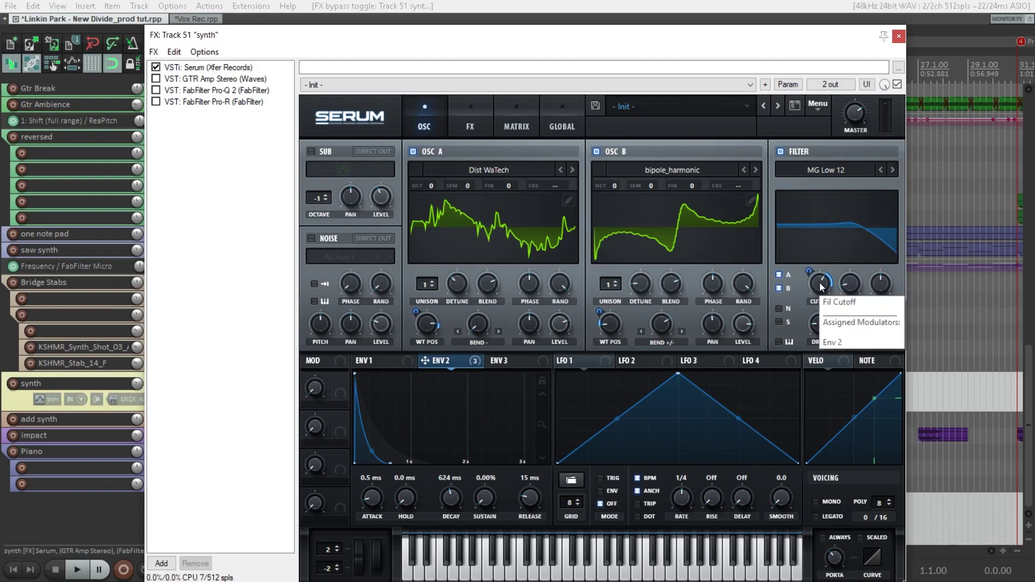
{"action": "left_click", "coordinate": [824, 294]}
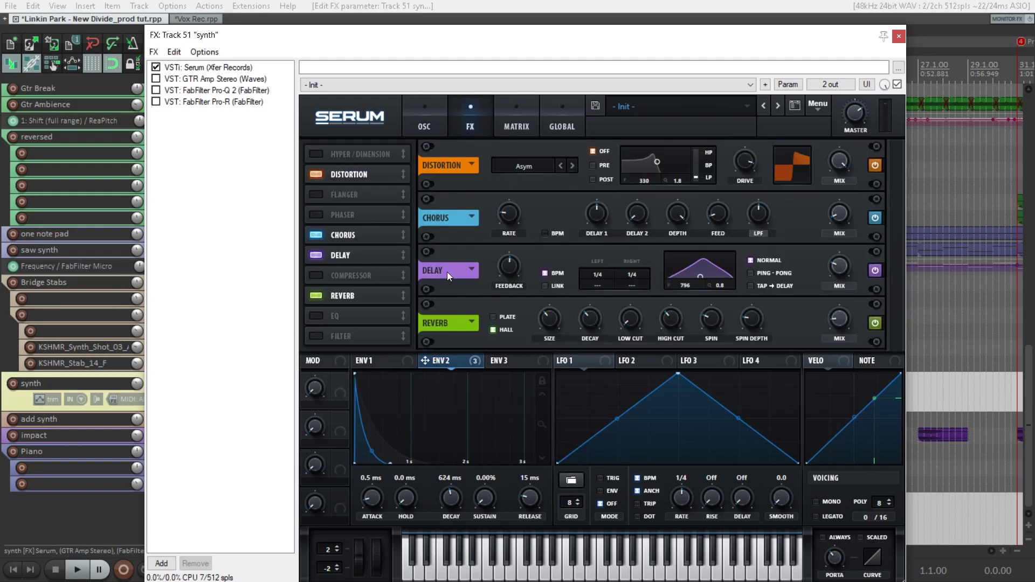
Enable GTR Amp Stereo on the synth track during playback and audition the overdriven sound
{"action": "key", "text": "space"}
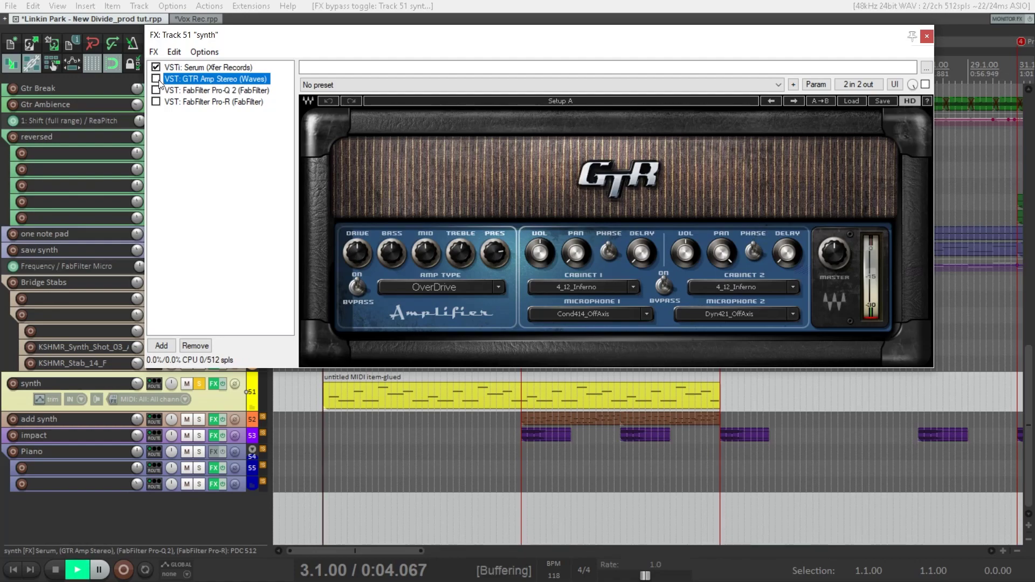
{"action": "left_click", "coordinate": [156, 79]}
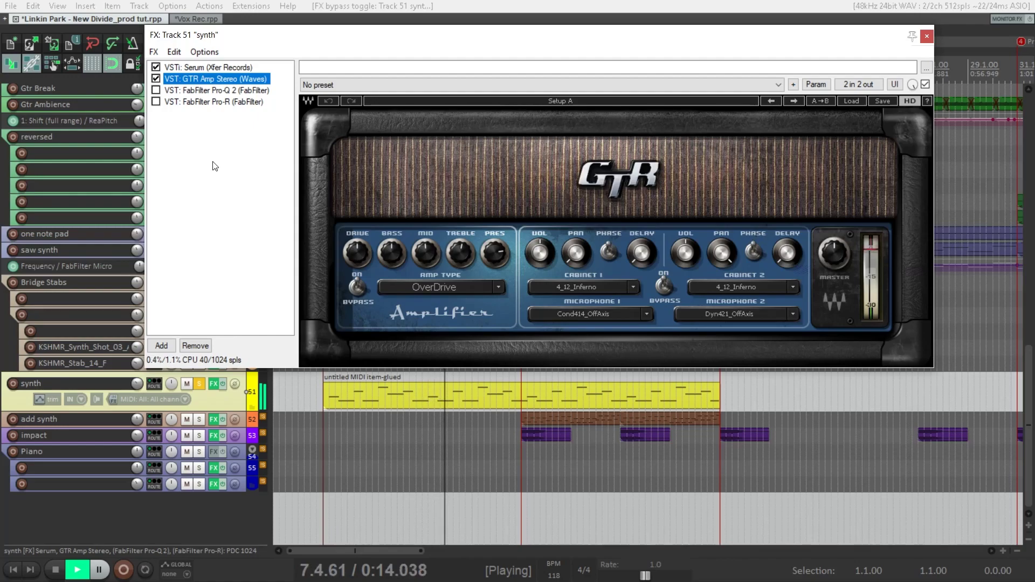
{"action": "key", "text": "space"}
Enable FabFilter Pro-Q 2 and FabFilter Pro-R on the synth track and audition the result
{"action": "left_click", "coordinate": [156, 91]}
{"action": "key", "text": "space"}
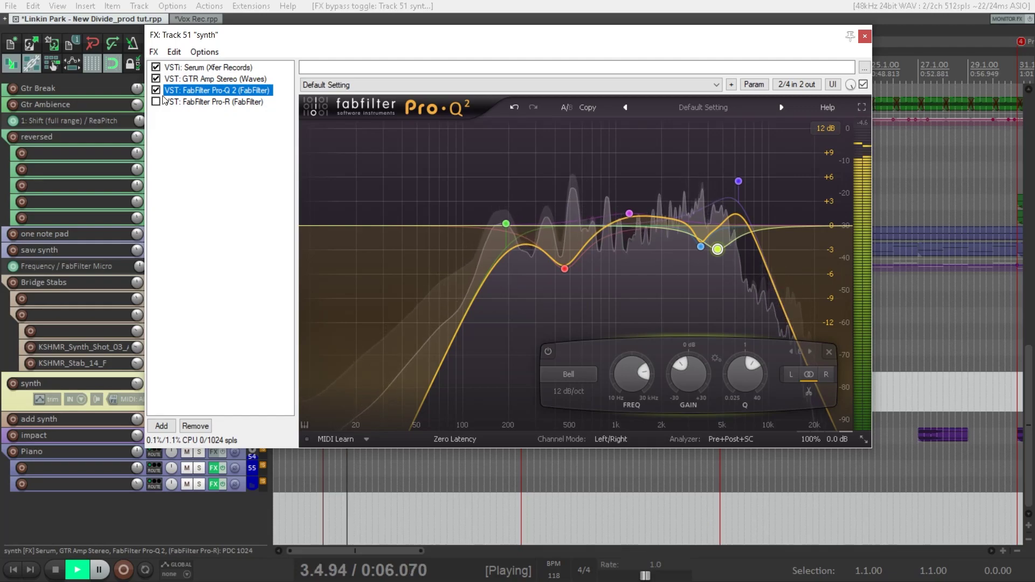
{"action": "left_click", "coordinate": [155, 101]}
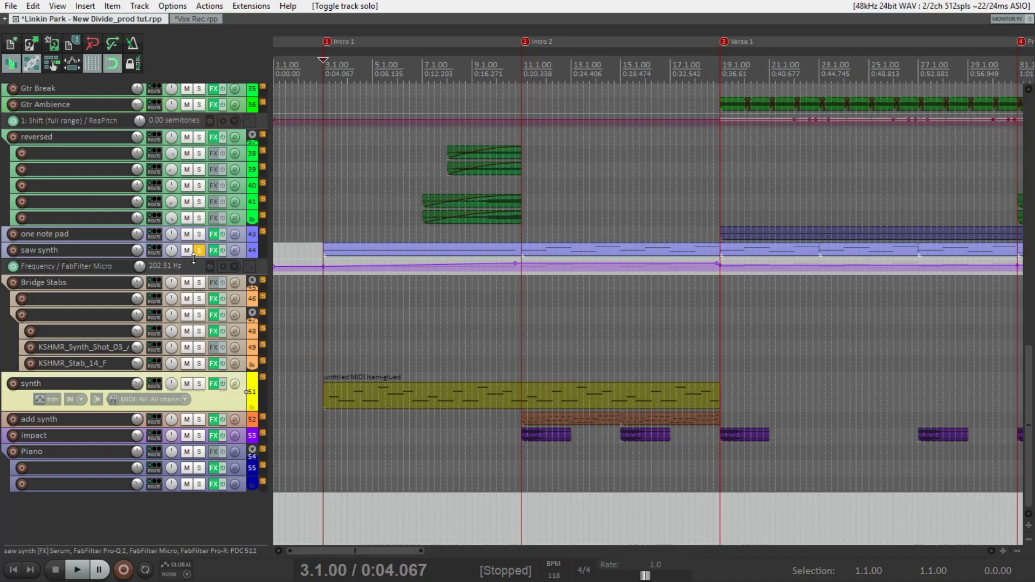
Audition the soloed saw synth track while enlarging its lane and its FabFilter Micro frequency envelope lane
{"action": "key", "text": "space"}
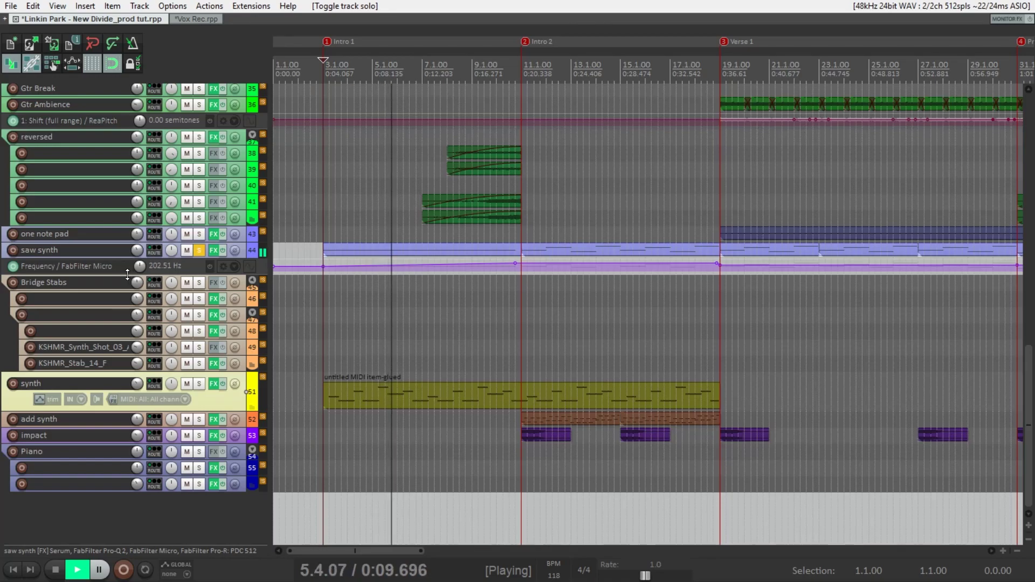
{"action": "left_click_drag", "start_coordinate": [127, 274], "coordinate": [121, 298]}
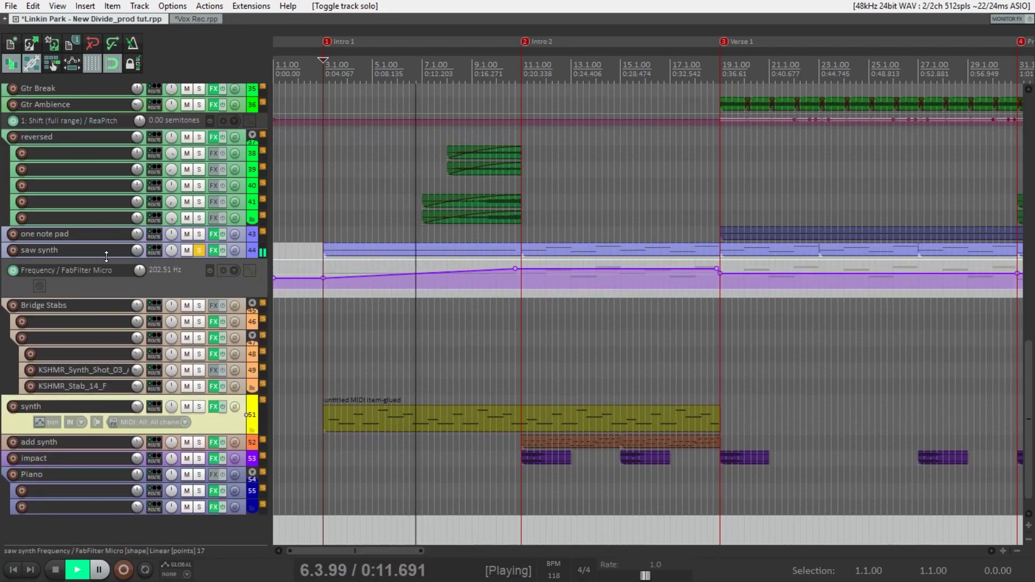
{"action": "left_click_drag", "start_coordinate": [107, 257], "coordinate": [108, 273]}
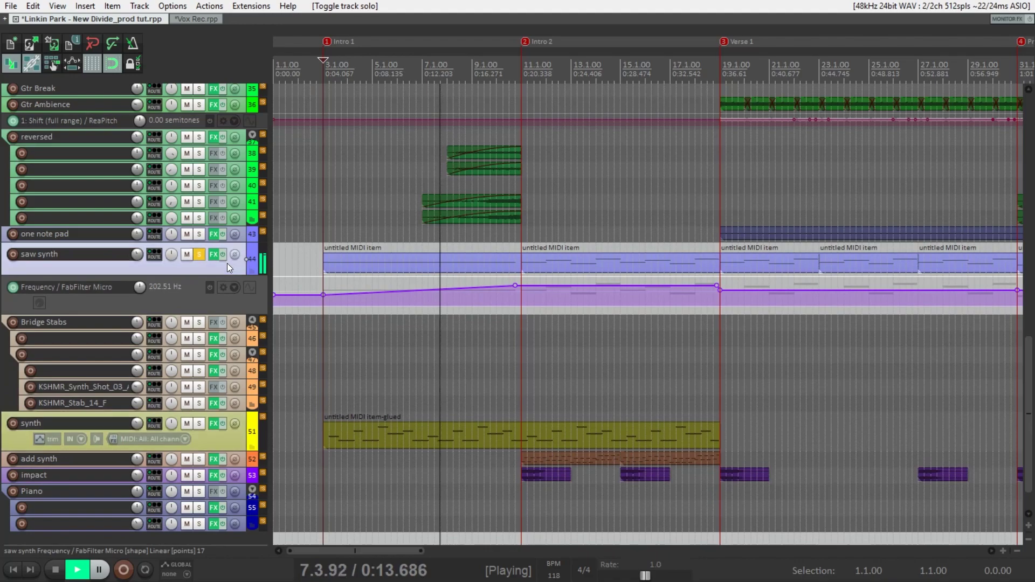
{"action": "key", "text": "space"}
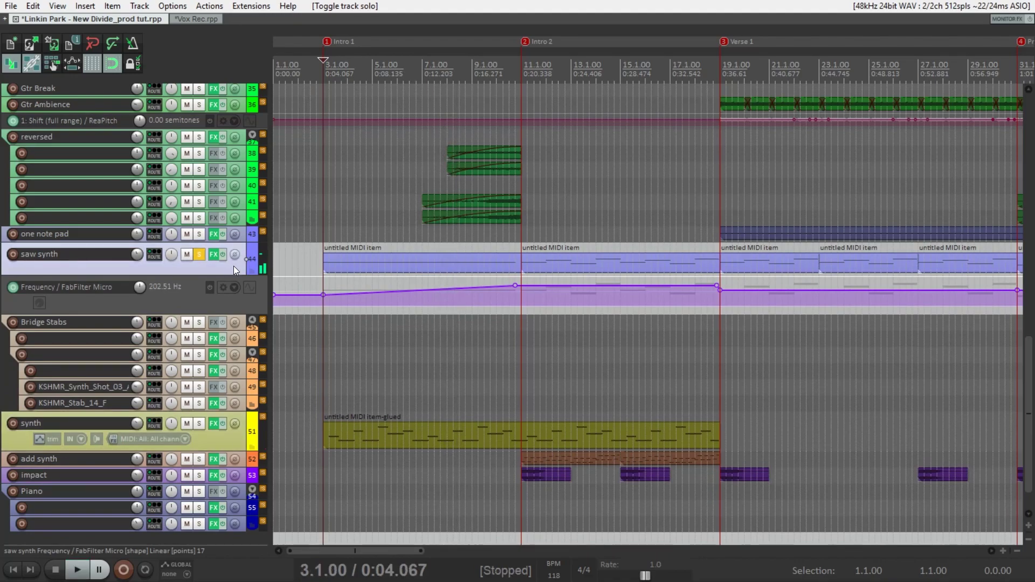
Examine the saw synth track's Serum oscillators and built-in effects, its FabFilter Pro-Q 2 and its FabFilter Micro low-pass filter
{"action": "key", "text": "f"}
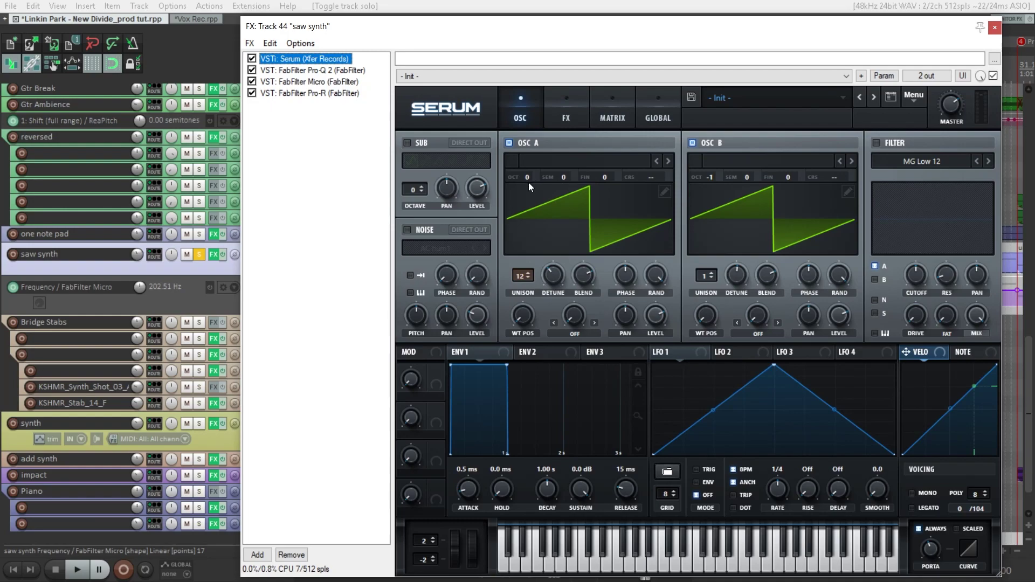
{"action": "left_click", "coordinate": [566, 113]}
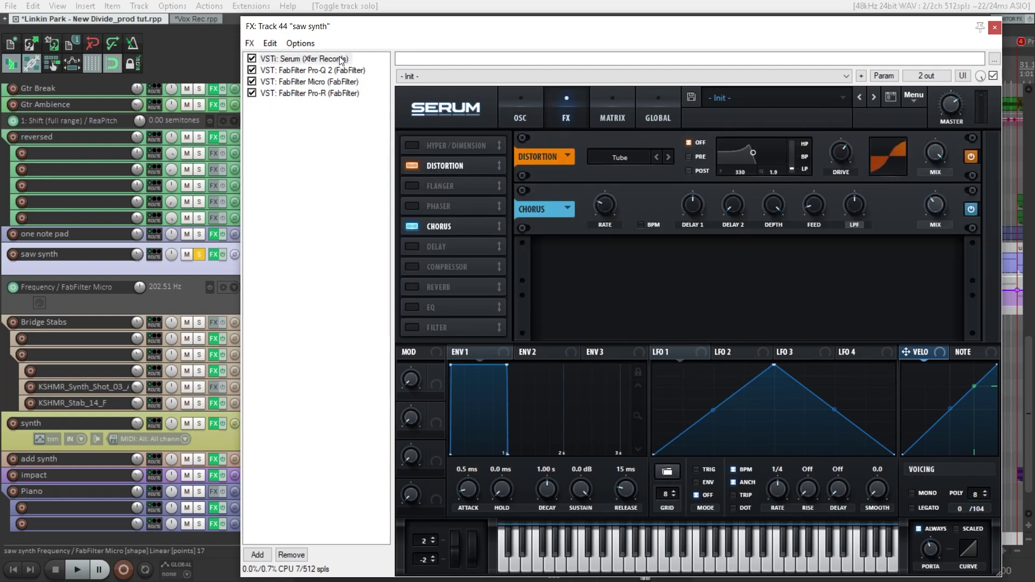
{"action": "left_click", "coordinate": [326, 72]}
{"action": "left_click", "coordinate": [323, 85]}
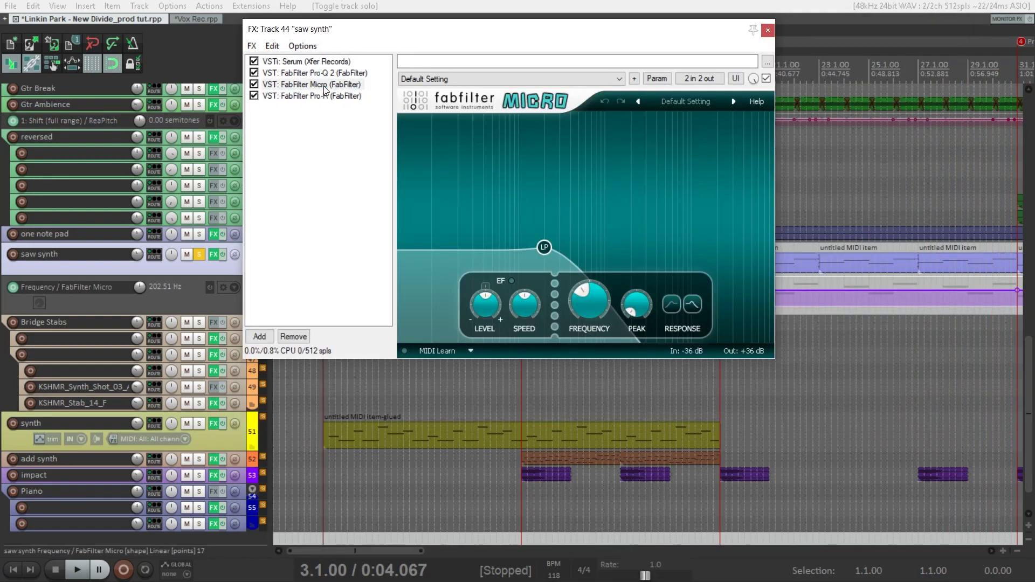
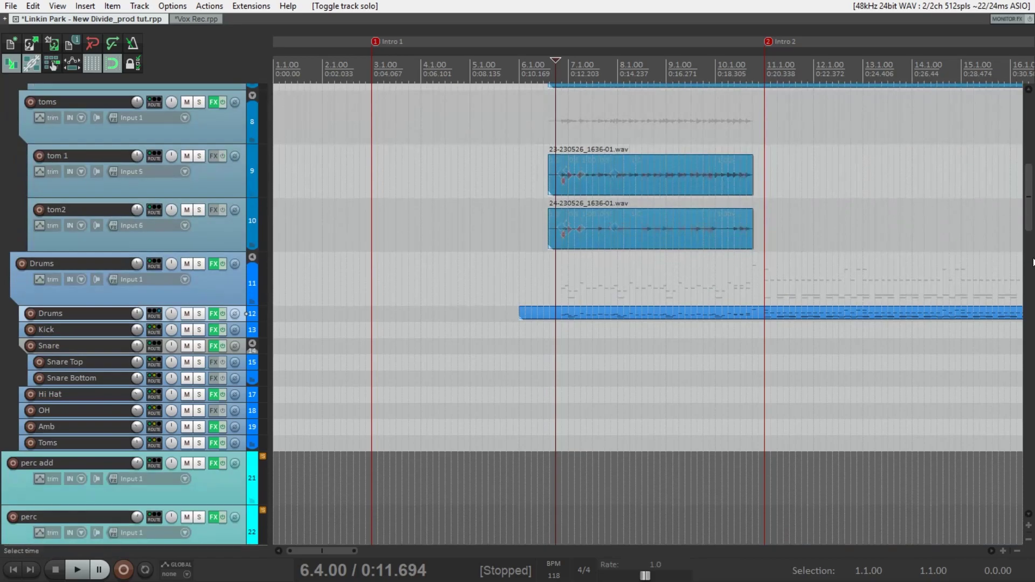
Examine the recorded kick, snare, overhead and tom items of the real drums up close
{"action": "scroll", "coordinate": [791, 205], "scroll_direction": "up", "scroll_amount": 4}
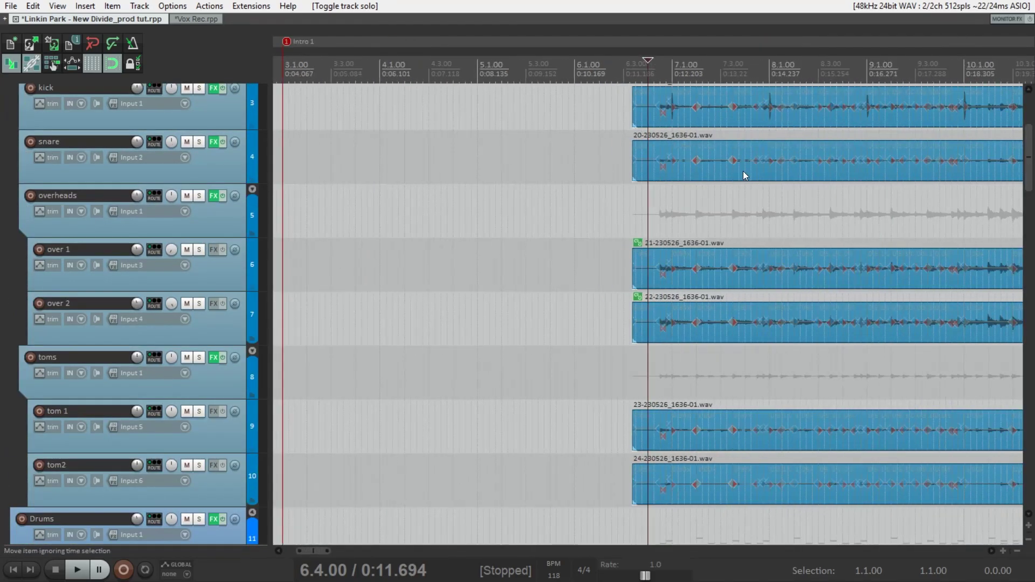
{"action": "left_click", "coordinate": [797, 157]}
{"action": "scroll", "coordinate": [726, 172], "scroll_direction": "down", "scroll_amount": 3}
{"action": "scroll", "coordinate": [1032, 191], "scroll_direction": "up", "scroll_amount": 3}
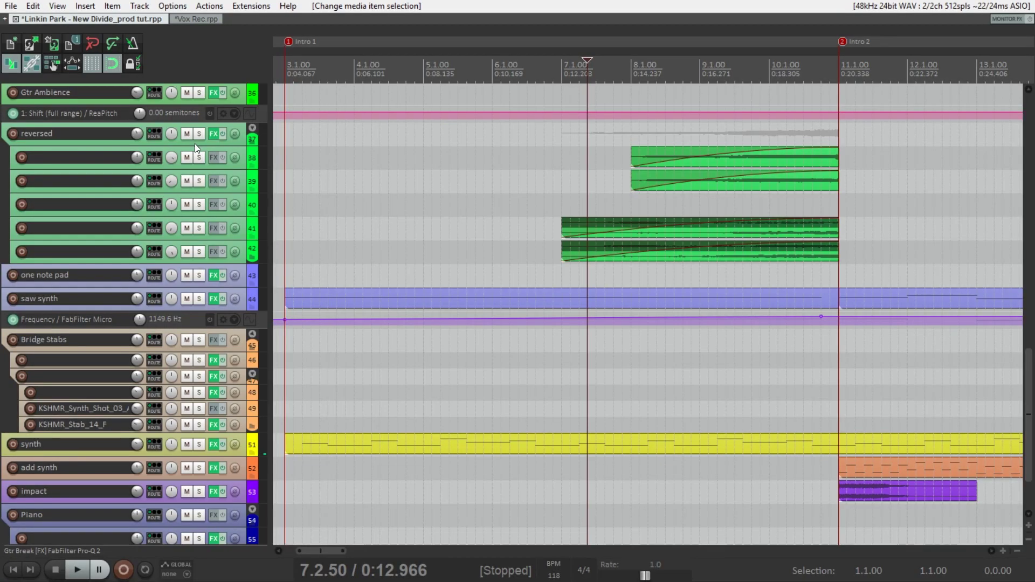
Solo the reversed track group and audition its swells leading into Intro 2
{"action": "left_click", "coordinate": [199, 133]}
{"action": "key", "text": "space"}
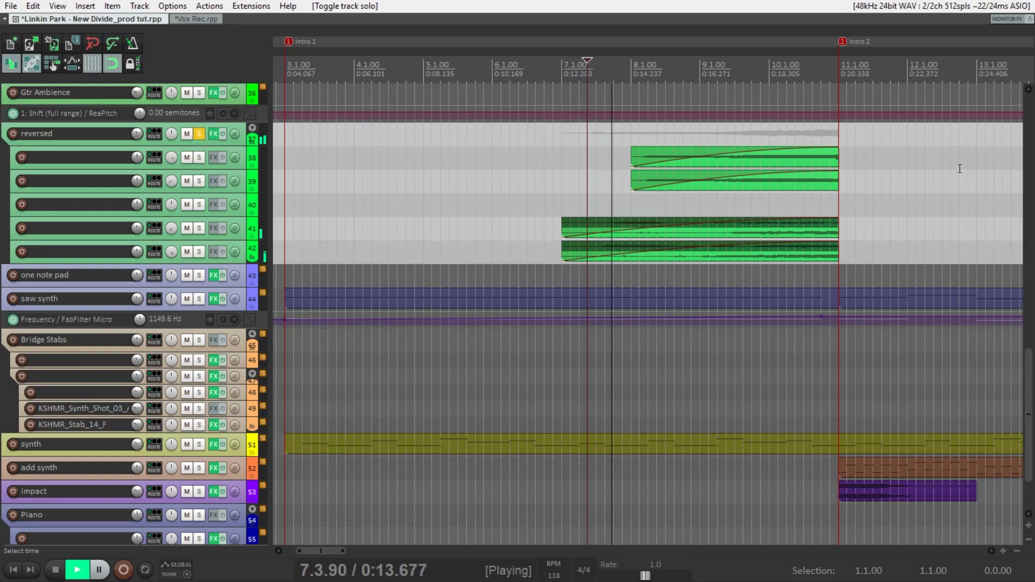
{"action": "scroll", "coordinate": [1032, 348], "scroll_direction": "up", "scroll_amount": 2}
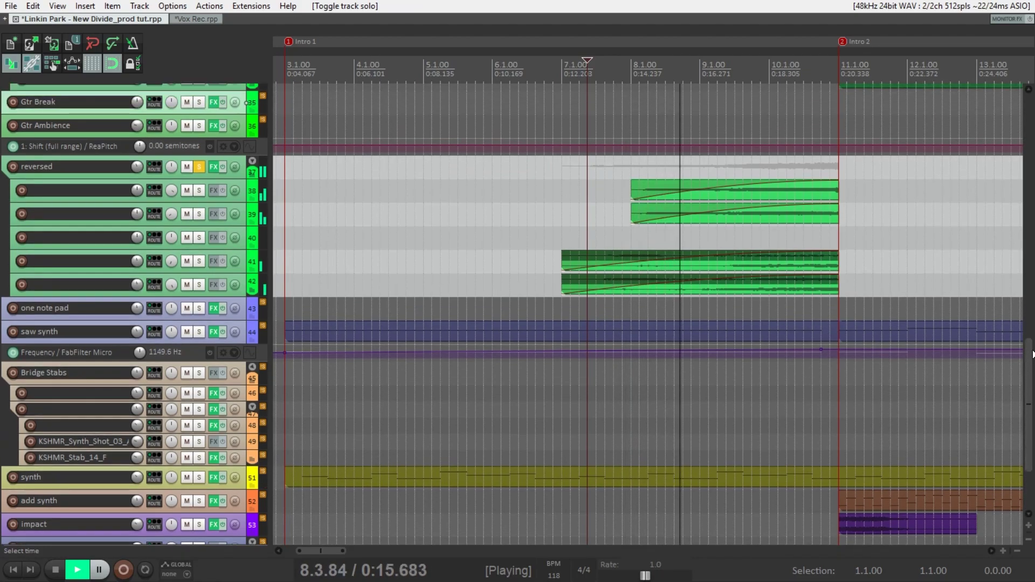
{"action": "scroll", "coordinate": [1032, 348], "scroll_direction": "up", "scroll_amount": 2}
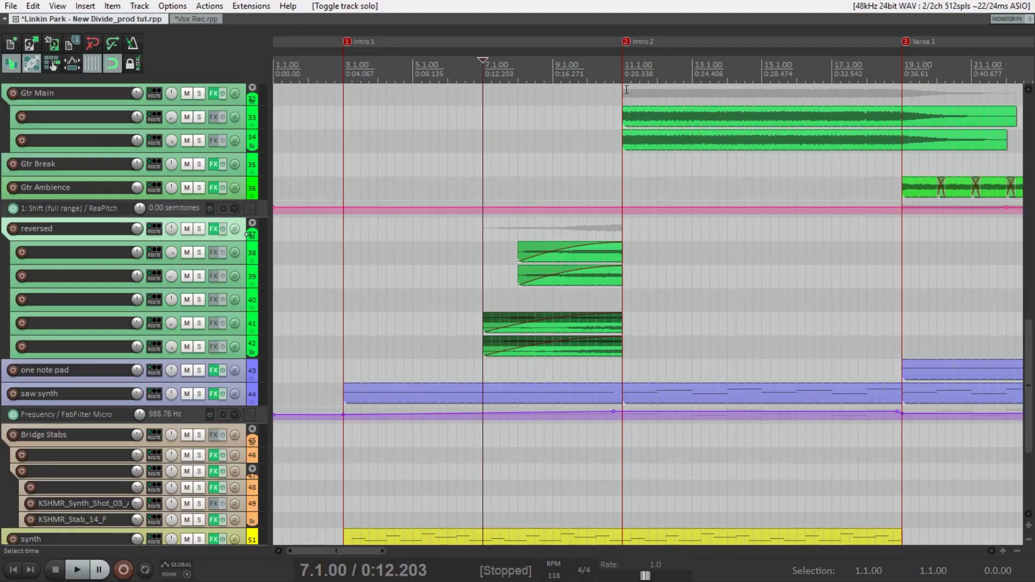
Play the full arrangement from the start of Intro 2 and look through all of its tracks
{"action": "left_click", "coordinate": [626, 89]}
{"action": "key", "text": "space"}
{"action": "scroll", "coordinate": [1029, 397], "scroll_direction": "down", "scroll_amount": 8}
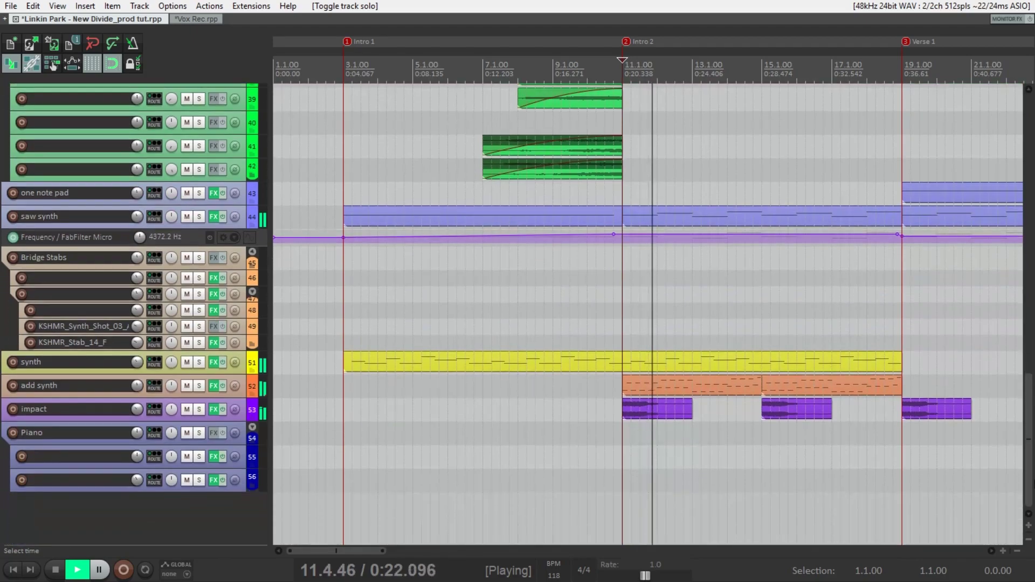
{"action": "scroll", "coordinate": [1030, 398], "scroll_direction": "up", "scroll_amount": 15}
{"action": "scroll", "coordinate": [647, 313], "scroll_direction": "up", "scroll_amount": 5}
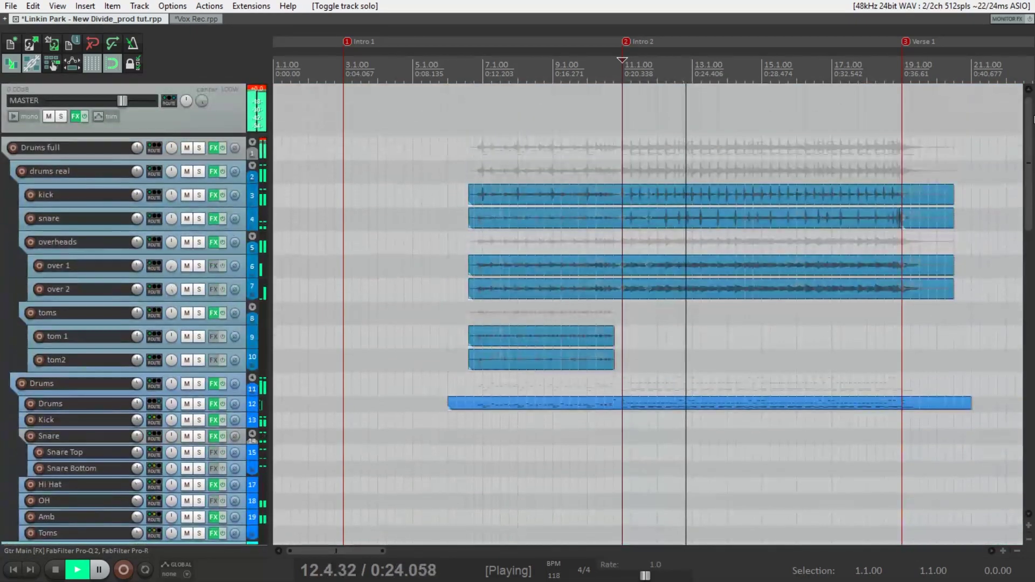
{"action": "scroll", "coordinate": [647, 313], "scroll_direction": "down", "scroll_amount": 8}
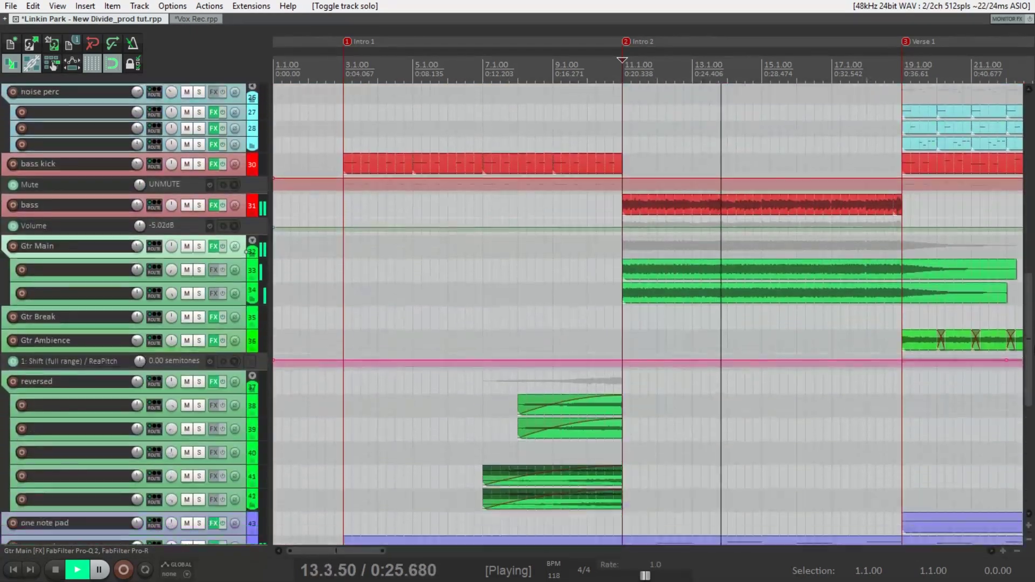
{"action": "scroll", "coordinate": [647, 312], "scroll_direction": "right", "scroll_amount": 3}
Audition the Intro 2 drums by soloing the Drums full group together with the hats el group
{"action": "scroll", "coordinate": [1033, 353], "scroll_direction": "up", "scroll_amount": 8}
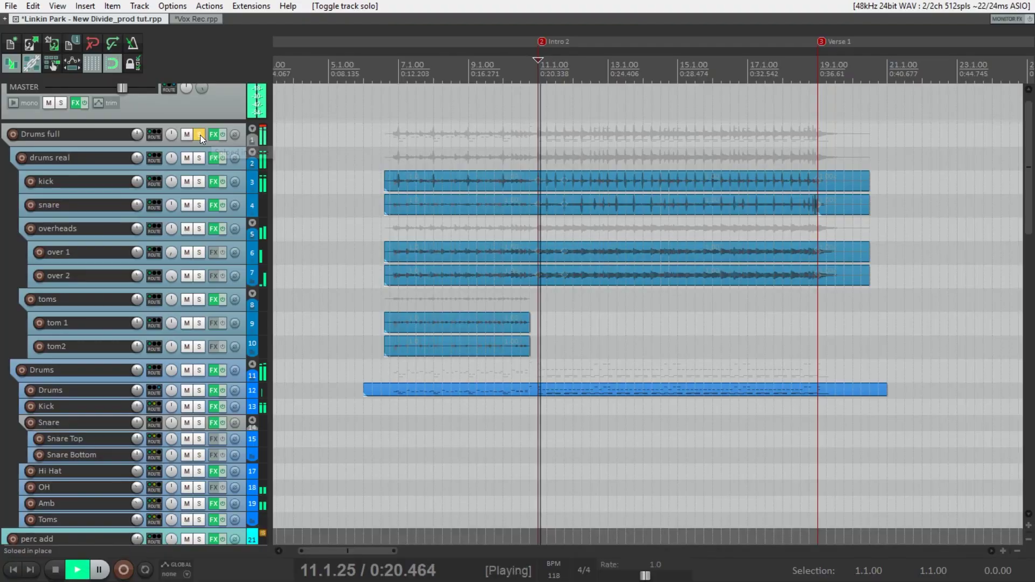
{"action": "left_click", "coordinate": [199, 135]}
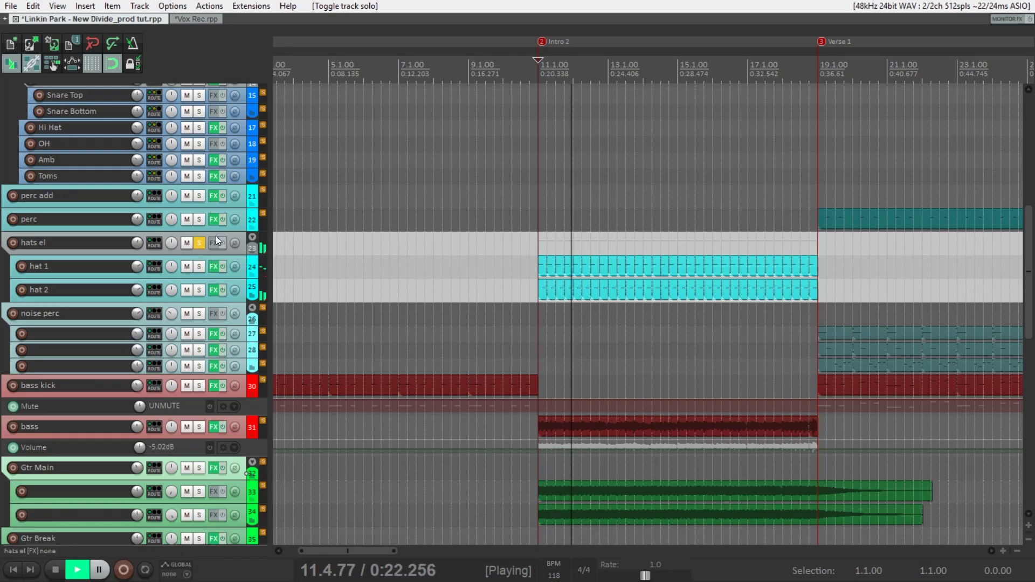
{"action": "scroll", "coordinate": [1030, 299], "scroll_direction": "up", "scroll_amount": 10}
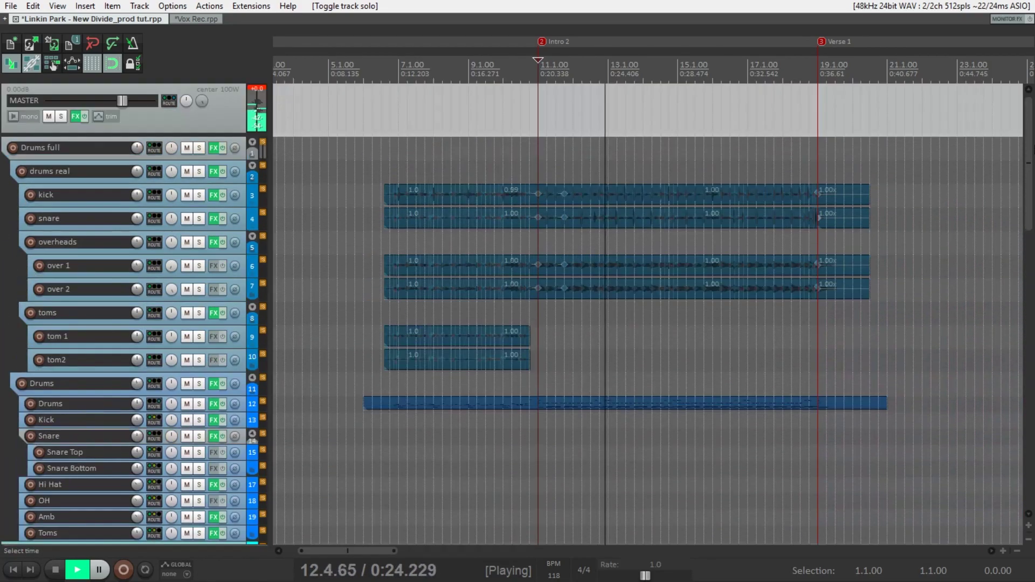
{"action": "left_click", "coordinate": [199, 147]}
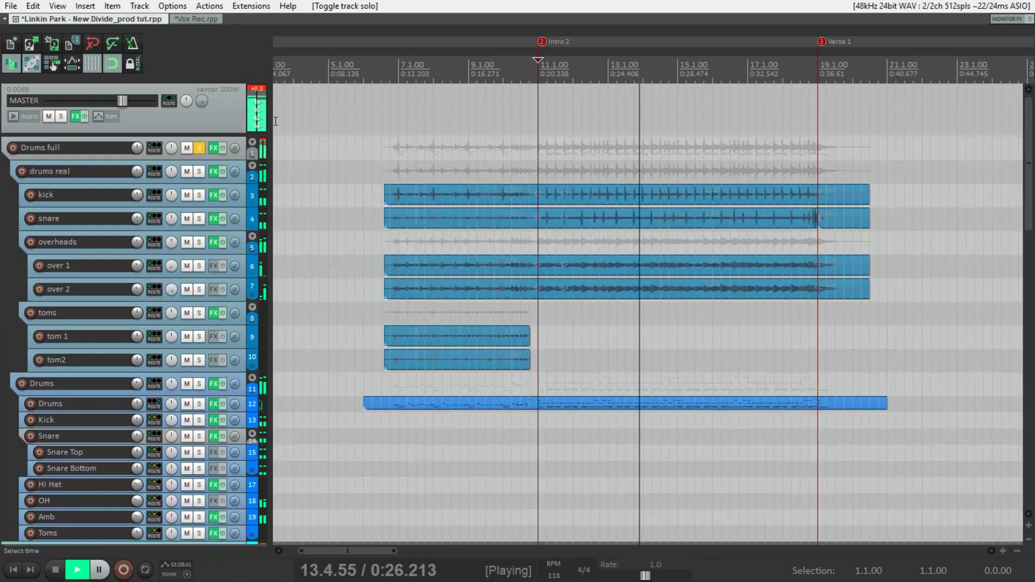
{"action": "scroll", "coordinate": [1029, 180], "scroll_direction": "down", "scroll_amount": 10}
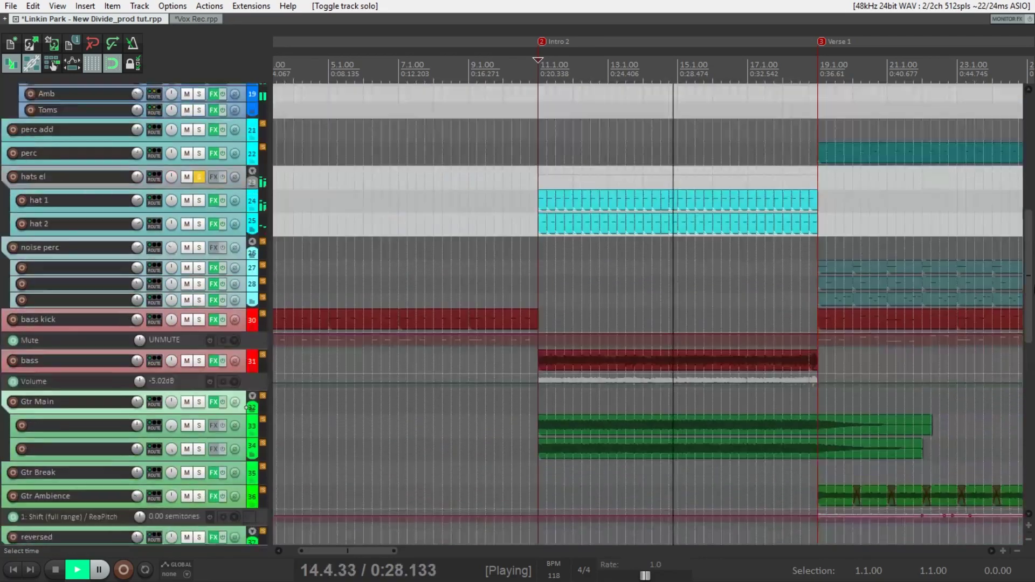
{"action": "scroll", "coordinate": [246, 396], "scroll_direction": "up", "scroll_amount": 5}
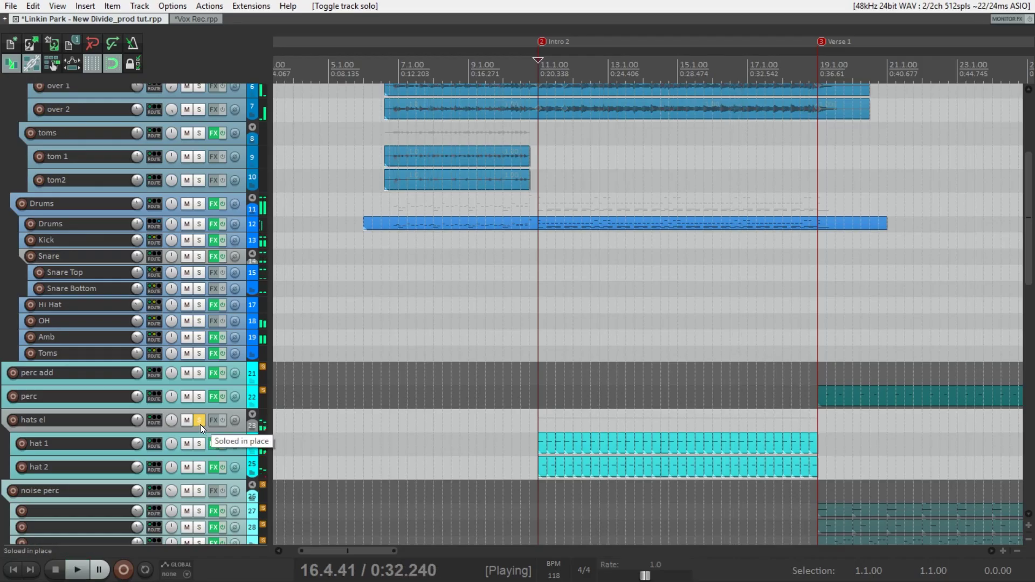
Audition the soloed bass track from the start of Intro 2 and select that track
{"action": "key", "text": "space"}
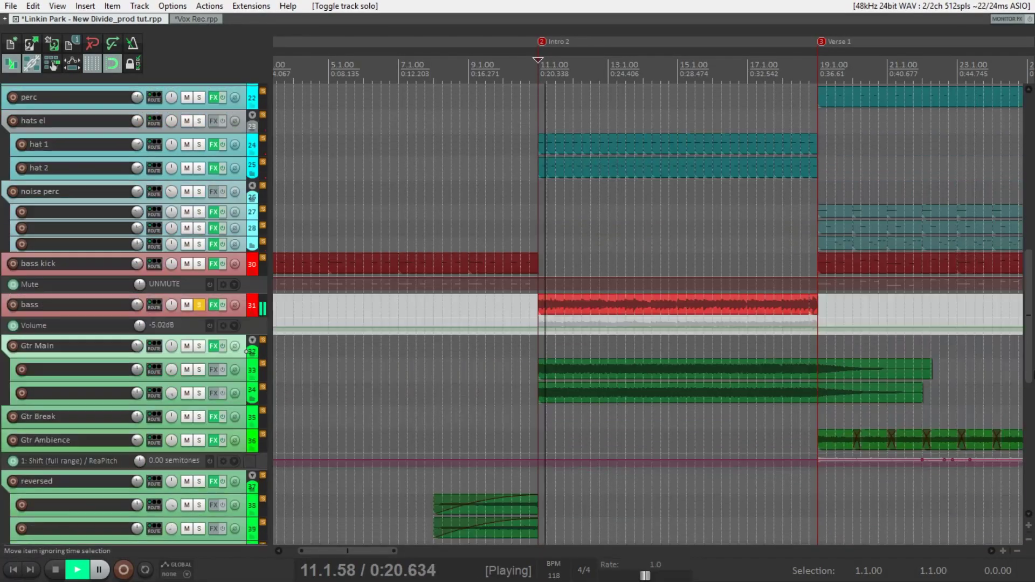
{"action": "scroll", "coordinate": [261, 366], "scroll_direction": "down", "scroll_amount": 1}
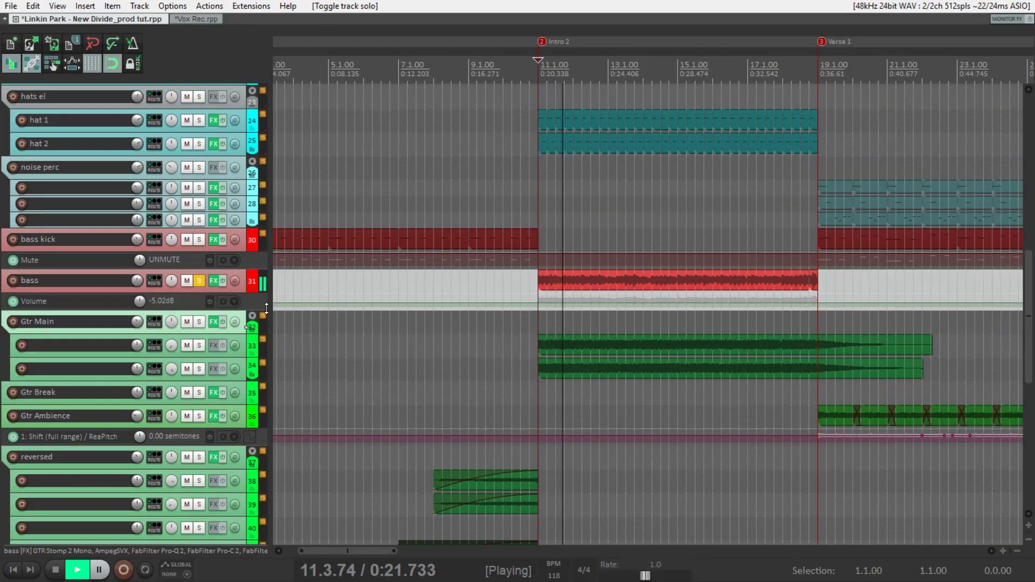
{"action": "left_click", "coordinate": [247, 276]}
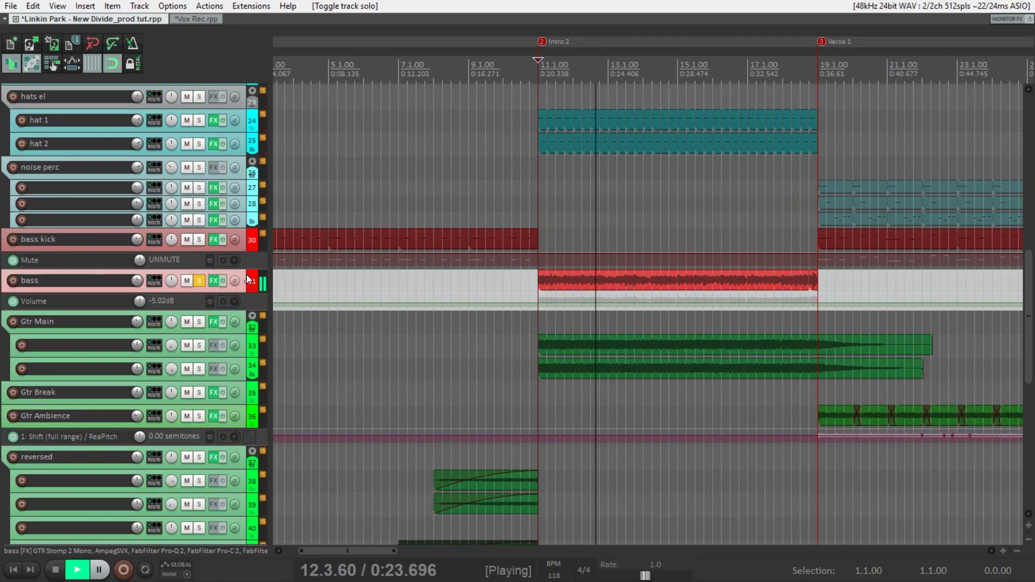
Open the AmpegSVX interface on the bass track and audition the bass through the SVT-CL amp with the COMP ROCK preset
{"action": "key", "text": "space"}
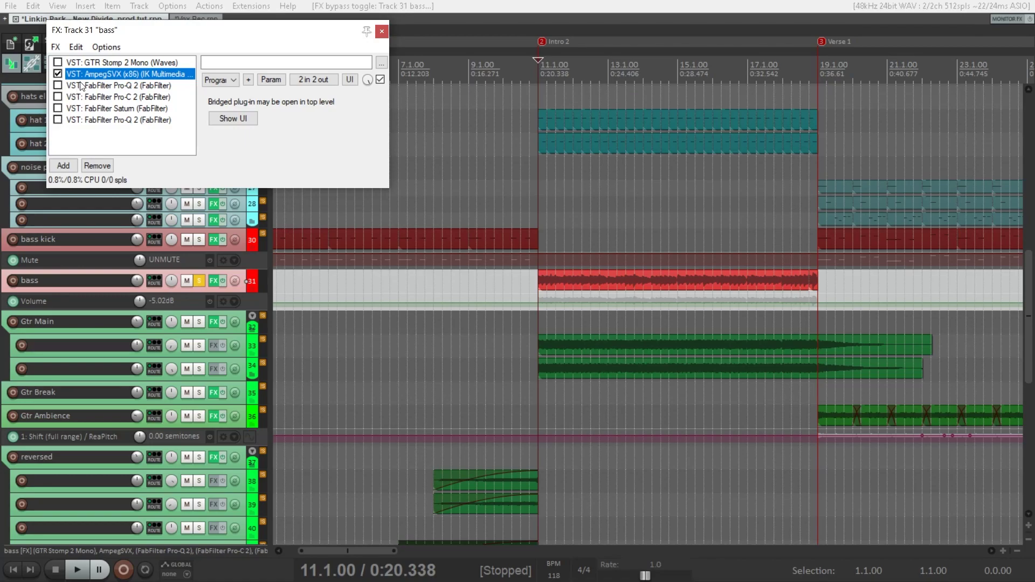
{"action": "double_click", "coordinate": [100, 81]}
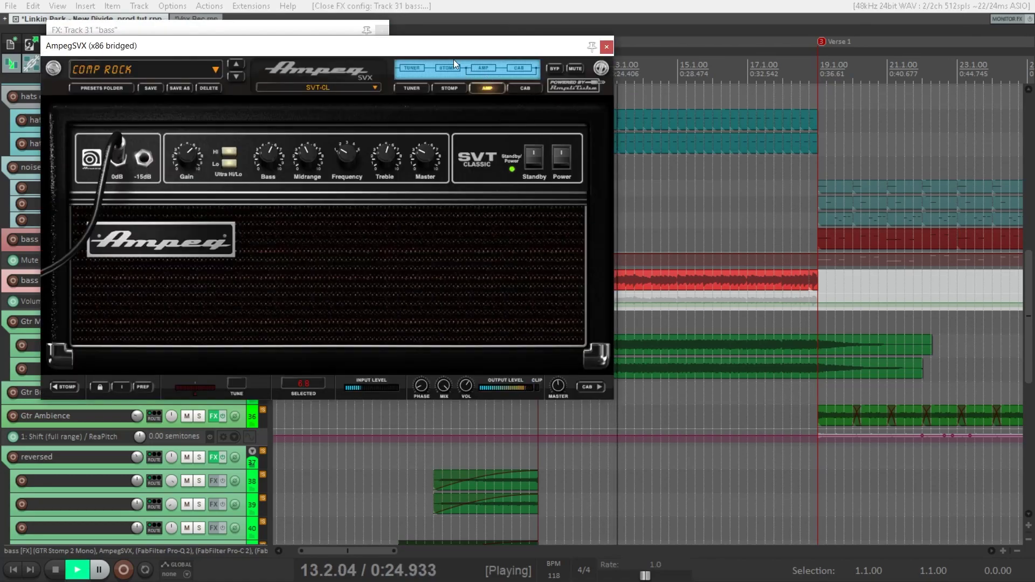
{"action": "left_click_drag", "start_coordinate": [435, 51], "coordinate": [603, 348]}
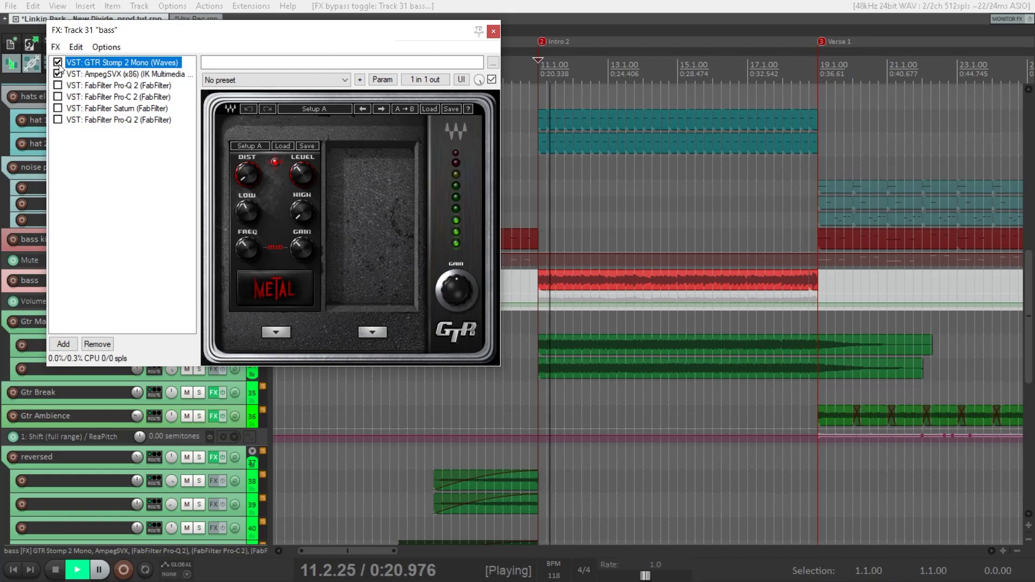
Enable the first FabFilter Pro-Q 2 and FabFilter Pro-C 2 on the bass track during playback
{"action": "left_click", "coordinate": [106, 85]}
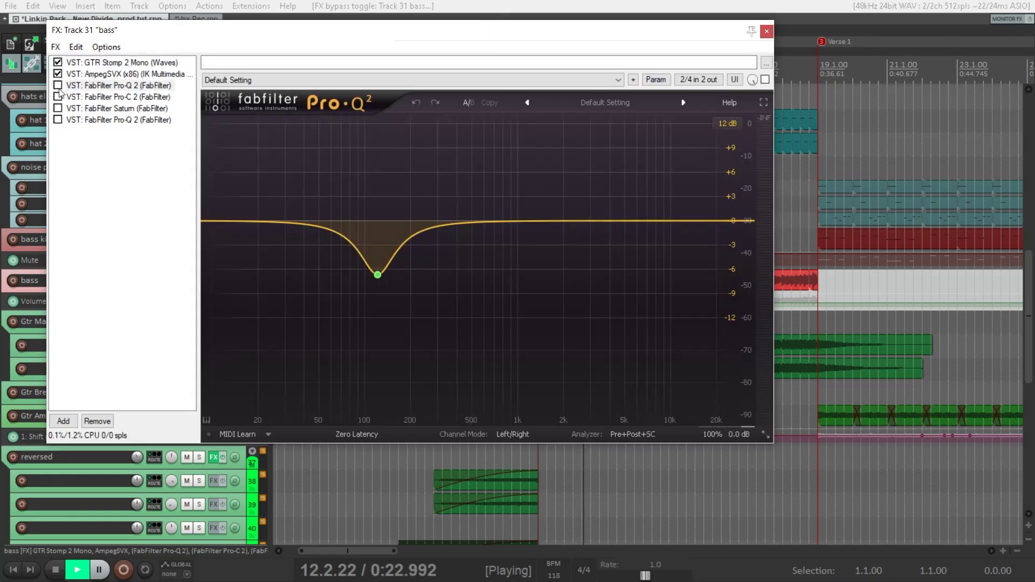
{"action": "left_click", "coordinate": [58, 86]}
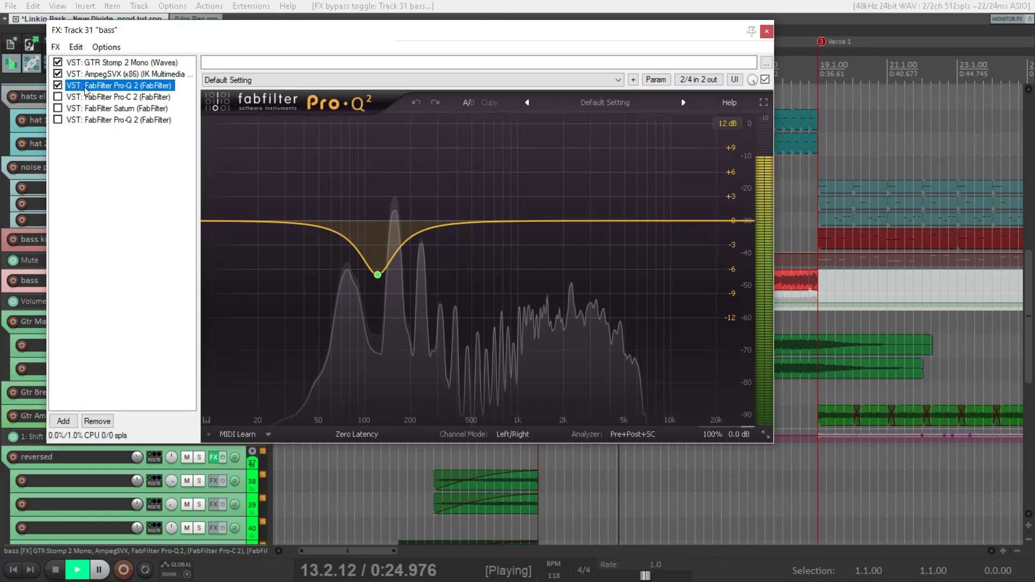
{"action": "left_click", "coordinate": [63, 97]}
{"action": "left_click", "coordinate": [57, 97]}
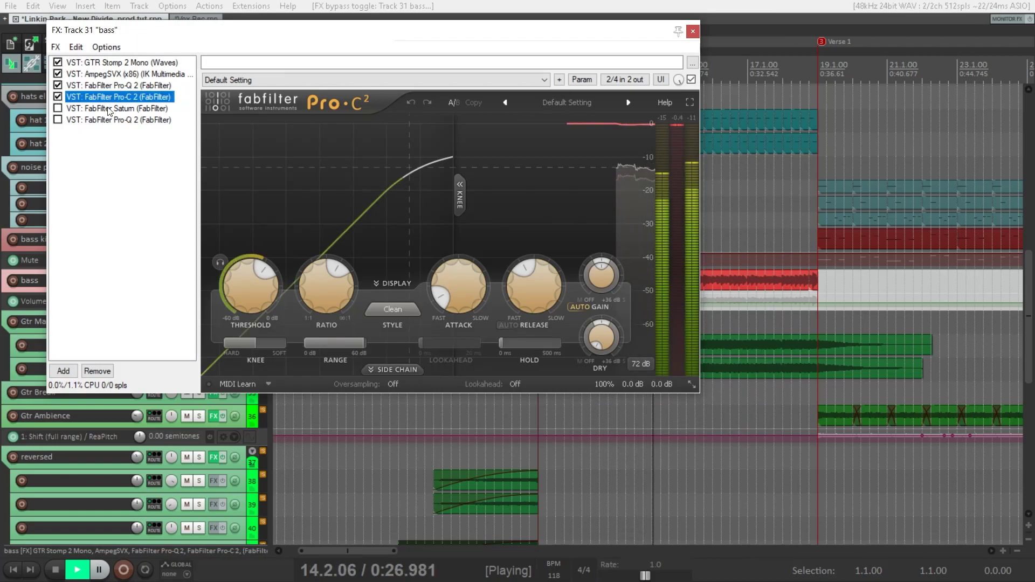
Enable FabFilter Saturn and the final FabFilter Pro-Q 2 on the bass track, audition the result and close the effects chain
{"action": "left_click", "coordinate": [76, 108]}
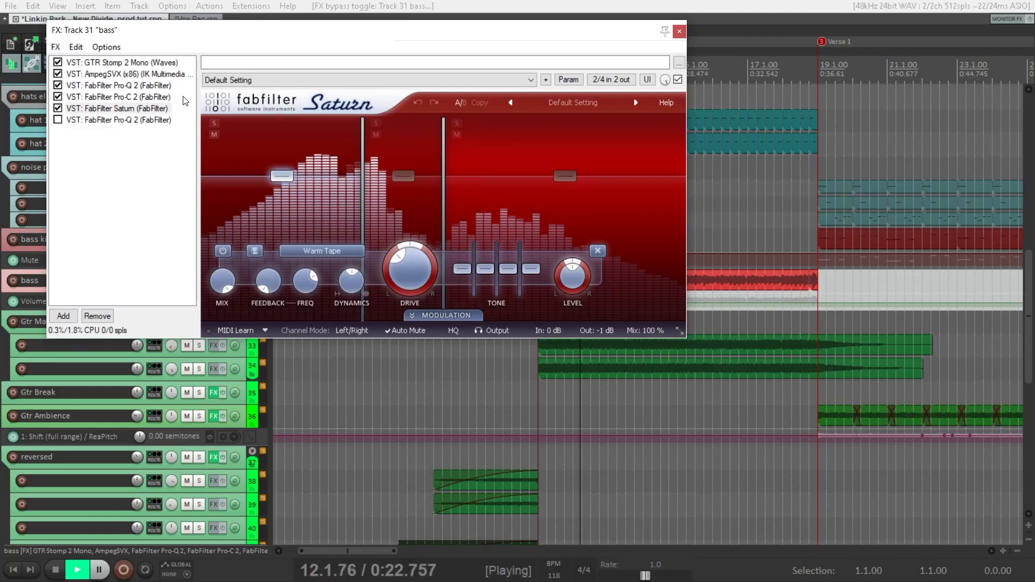
{"action": "left_click", "coordinate": [142, 121]}
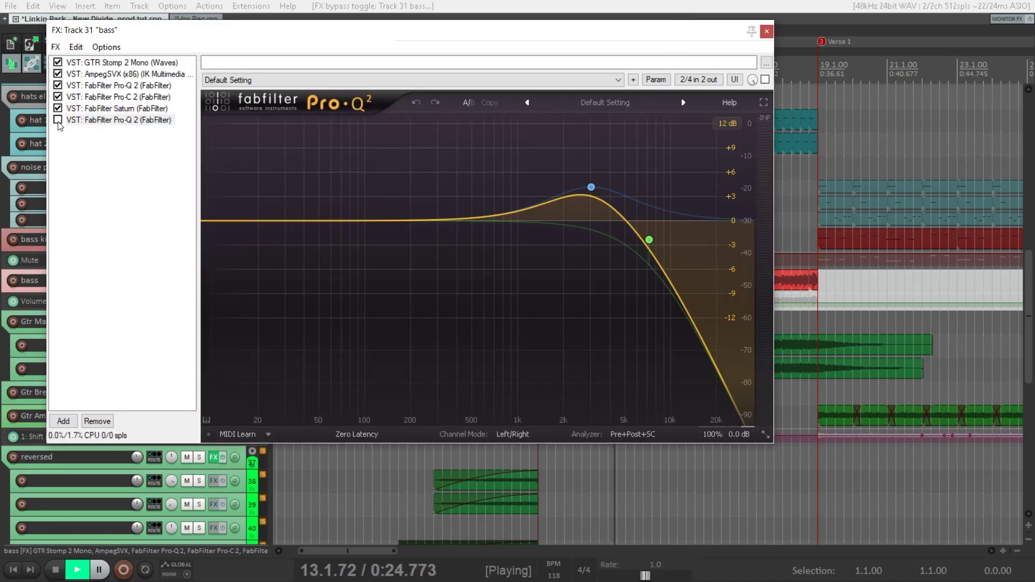
{"action": "left_click", "coordinate": [58, 120]}
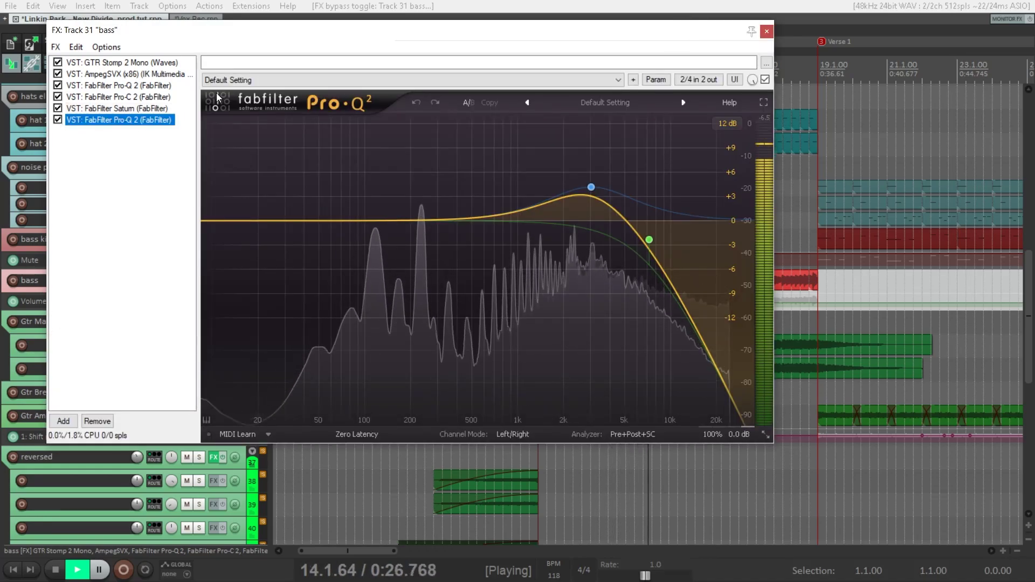
{"action": "left_click", "coordinate": [767, 31]}
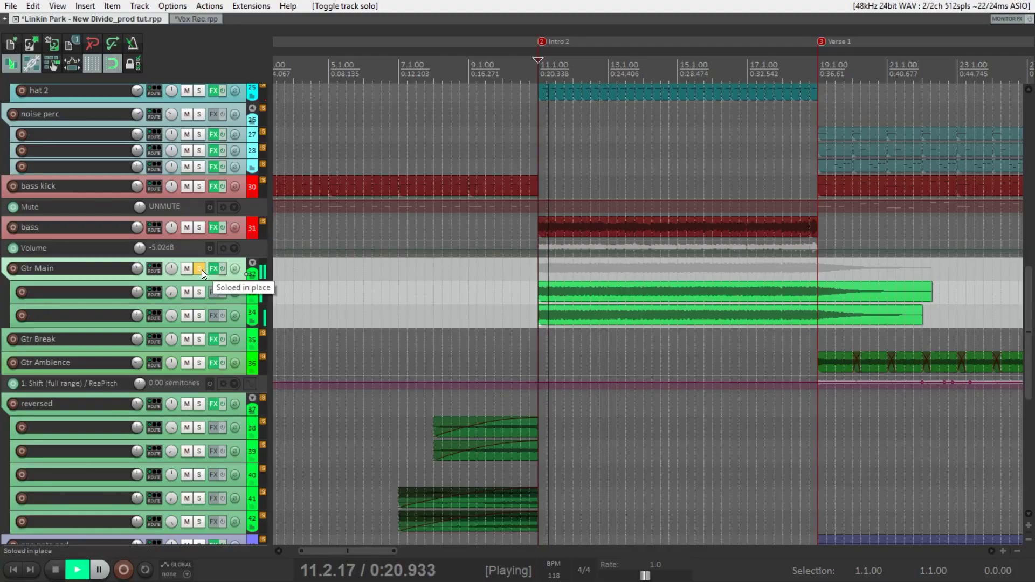
Switch the solo from the saw synth to the synth track and audition it through Intro 2
{"action": "scroll", "coordinate": [1031, 296], "scroll_direction": "down", "scroll_amount": 3}
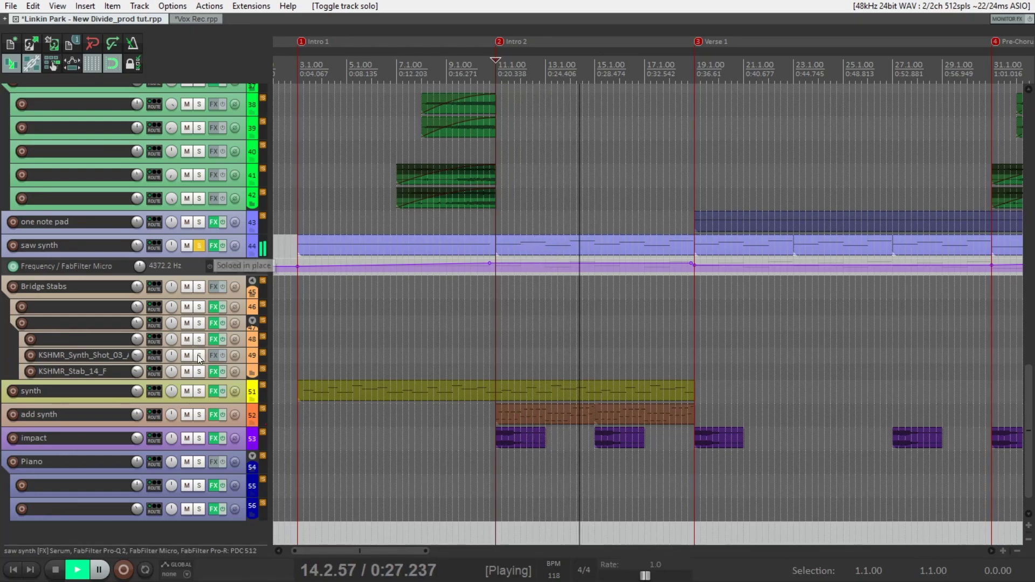
{"action": "left_click", "coordinate": [199, 391]}
{"action": "left_click", "coordinate": [201, 246]}
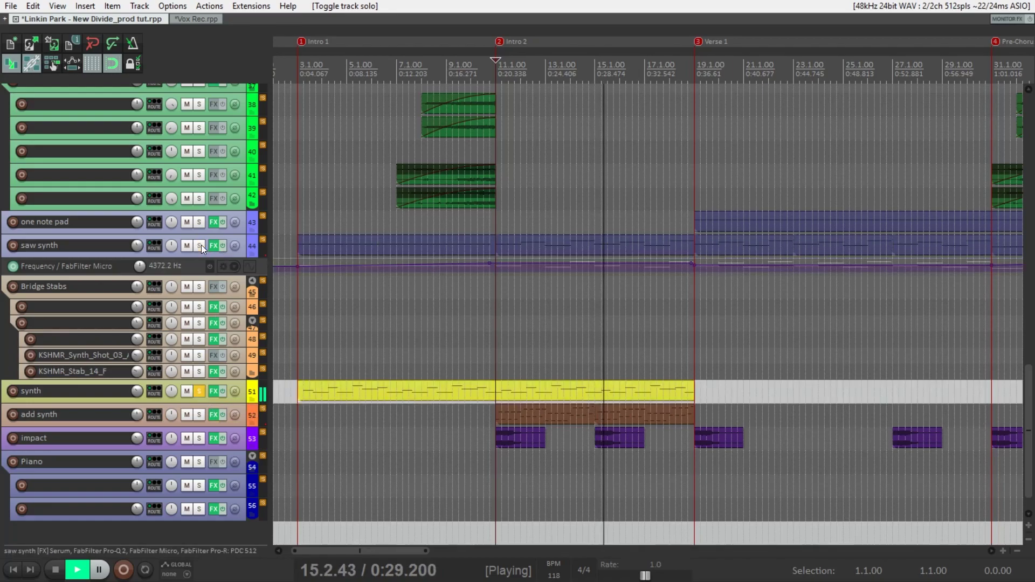
{"action": "scroll", "coordinate": [496, 341], "scroll_direction": "down", "scroll_amount": 2}
{"action": "scroll", "coordinate": [496, 341], "scroll_direction": "up", "scroll_amount": 2}
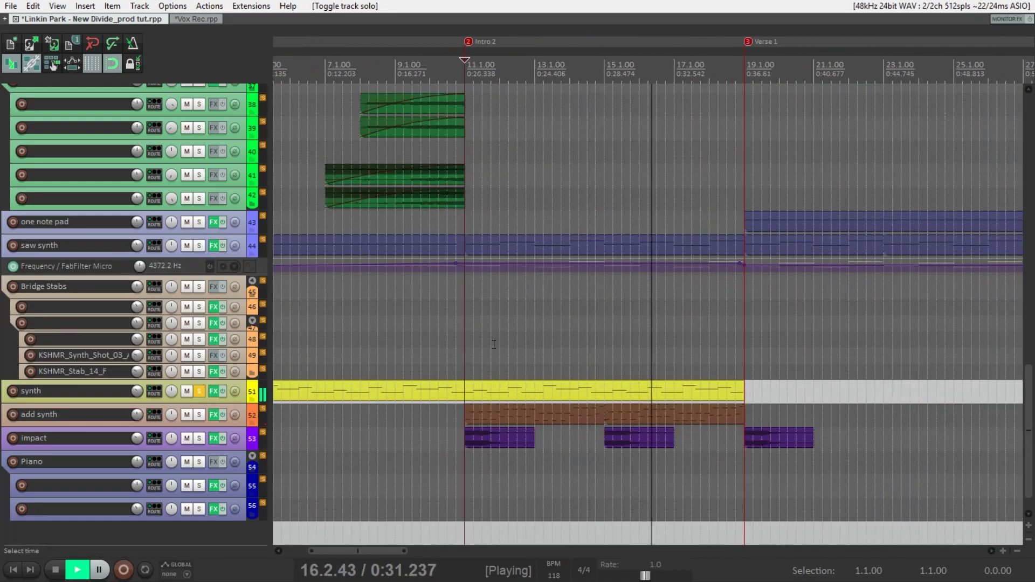
{"action": "scroll", "coordinate": [436, 367], "scroll_direction": "down", "scroll_amount": 1}
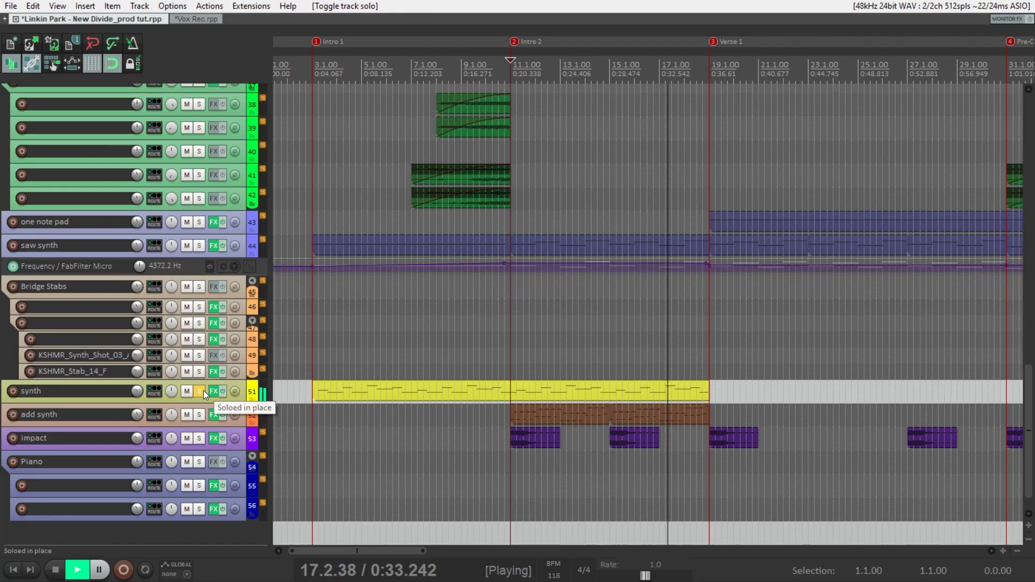
Audition the add synth track in solo and open its Serum instrument to examine the portamento setting
{"action": "key", "text": "space"}
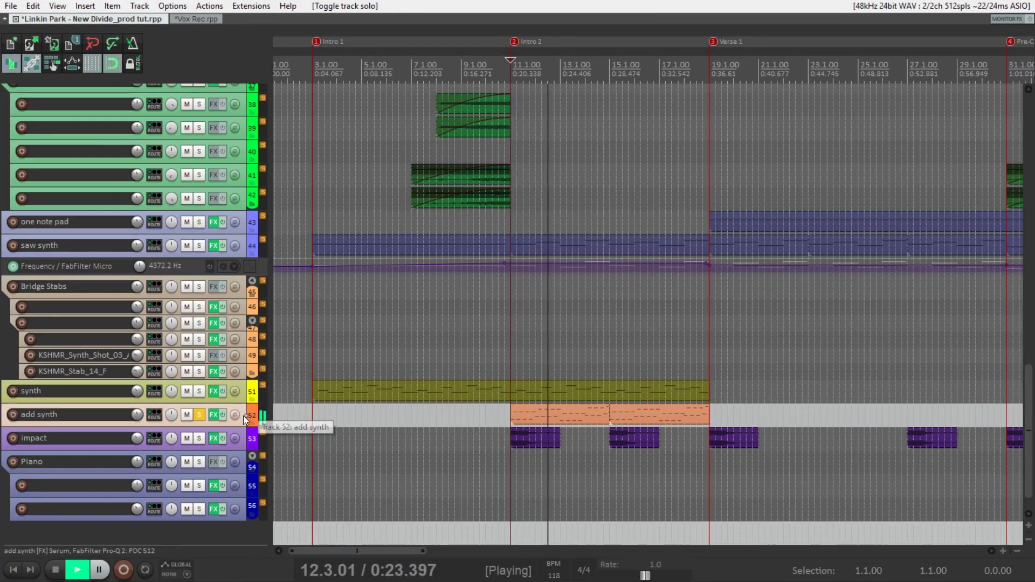
{"action": "key", "text": "shift+f"}
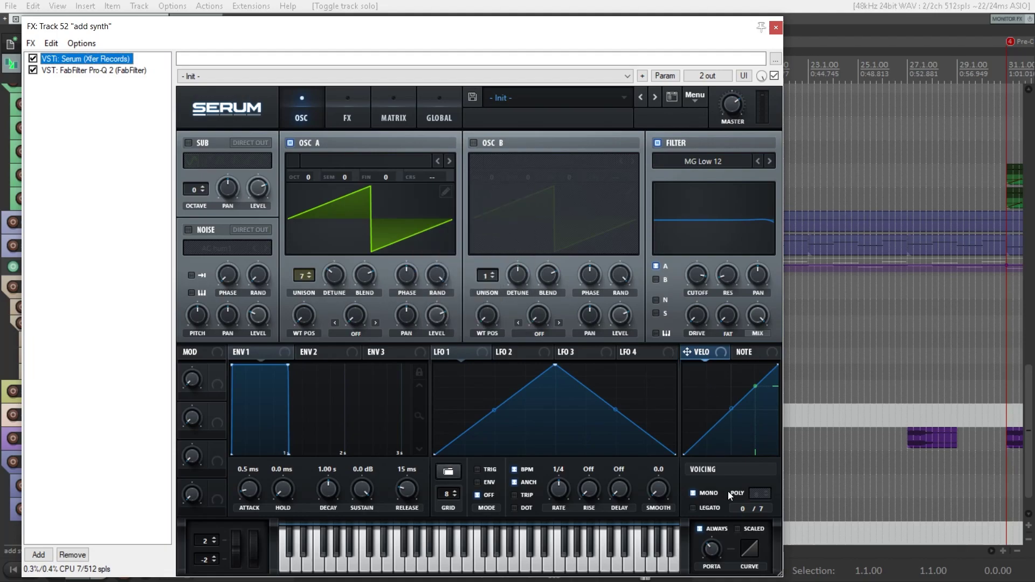
{"action": "left_click_drag", "start_coordinate": [712, 556], "coordinate": [711, 551]}
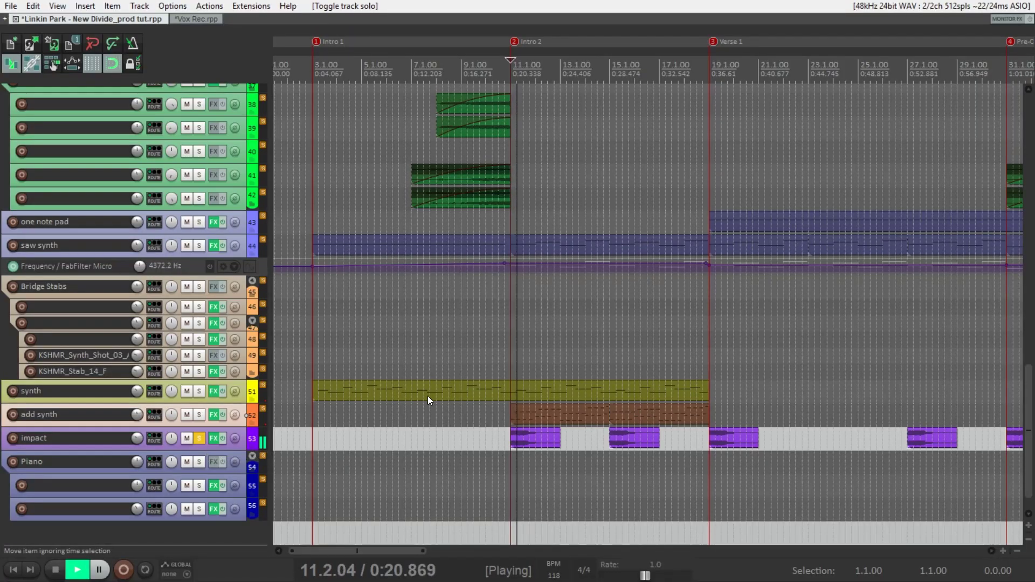
End the impact track's solo and play the full mix from Intro 2 while looking through all tracks
{"action": "key", "text": "space"}
{"action": "left_click", "coordinate": [199, 437]}
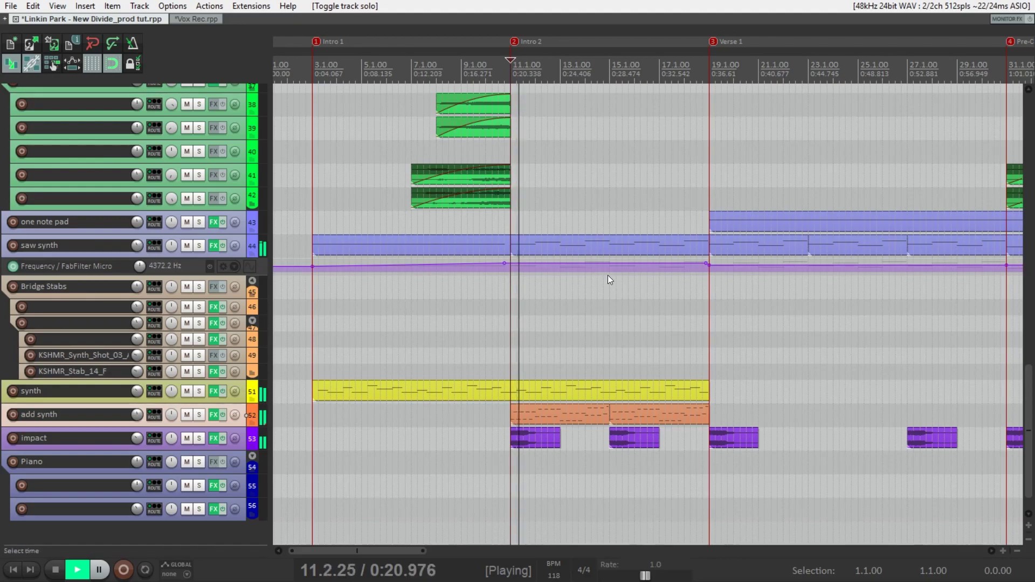
{"action": "scroll", "coordinate": [609, 278], "scroll_direction": "down", "scroll_amount": 2}
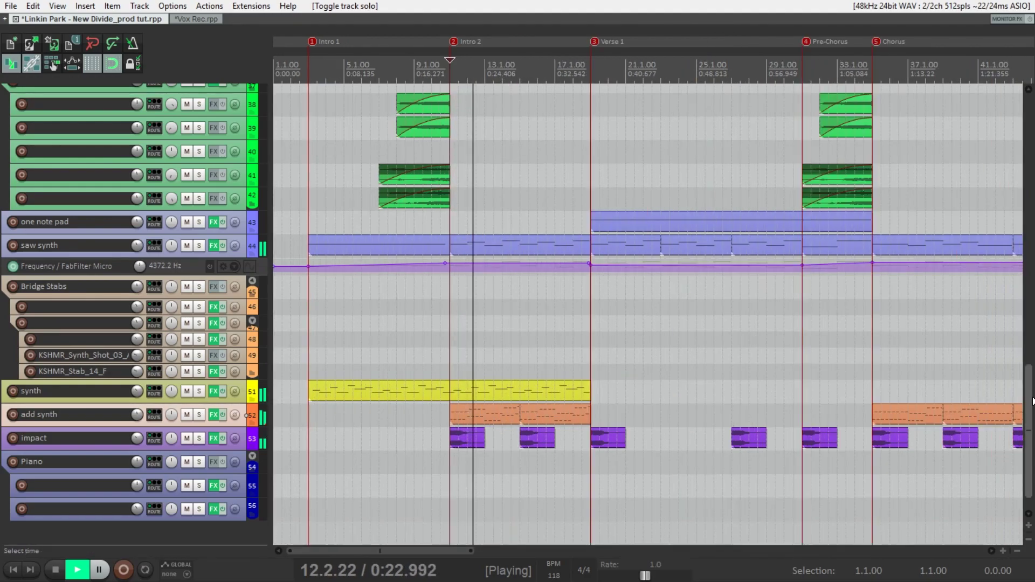
{"action": "scroll", "coordinate": [1033, 402], "scroll_direction": "up", "scroll_amount": 5}
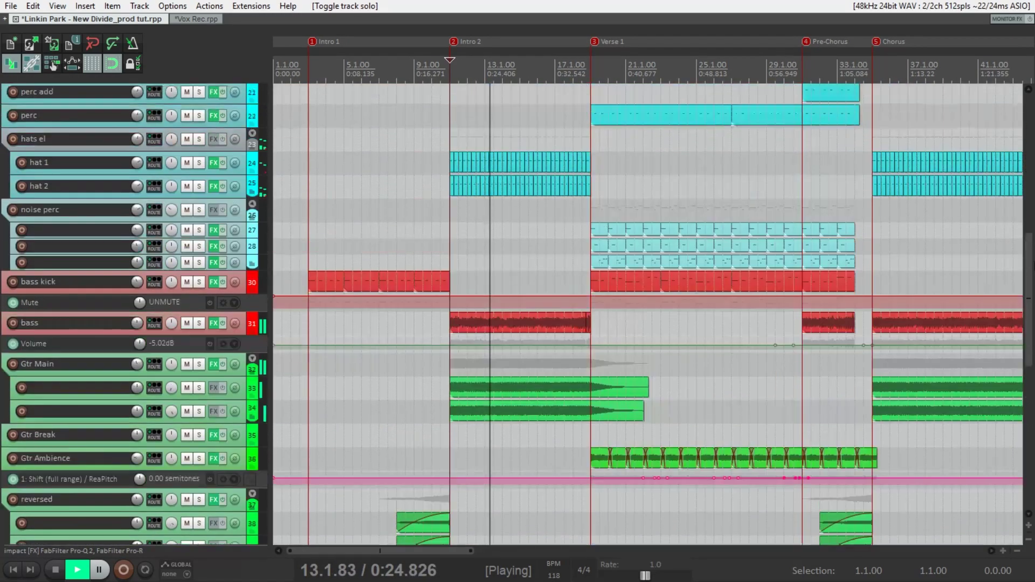
{"action": "scroll", "coordinate": [1033, 402], "scroll_direction": "up", "scroll_amount": 3}
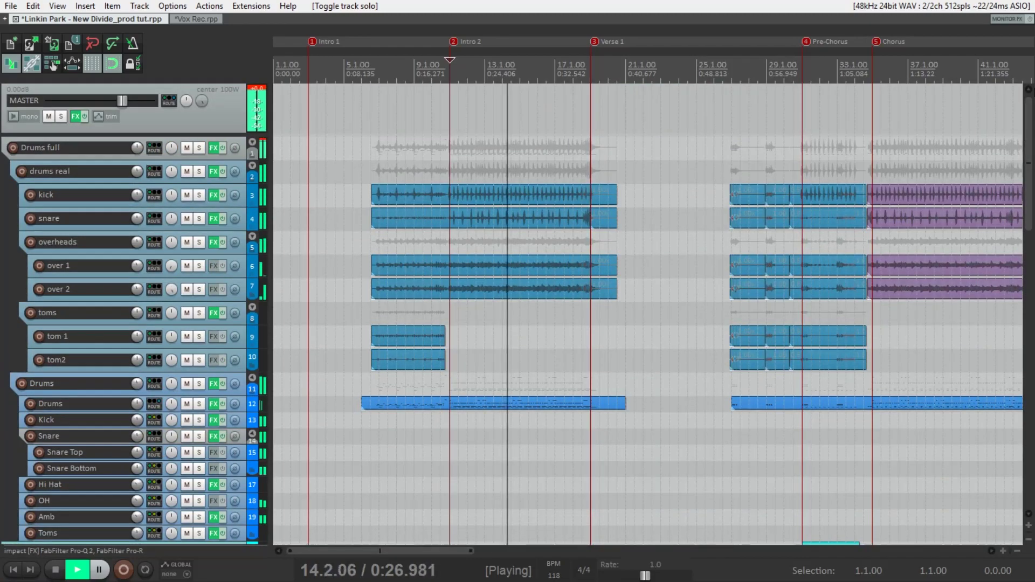
{"action": "scroll", "coordinate": [539, 315], "scroll_direction": "down", "scroll_amount": 5}
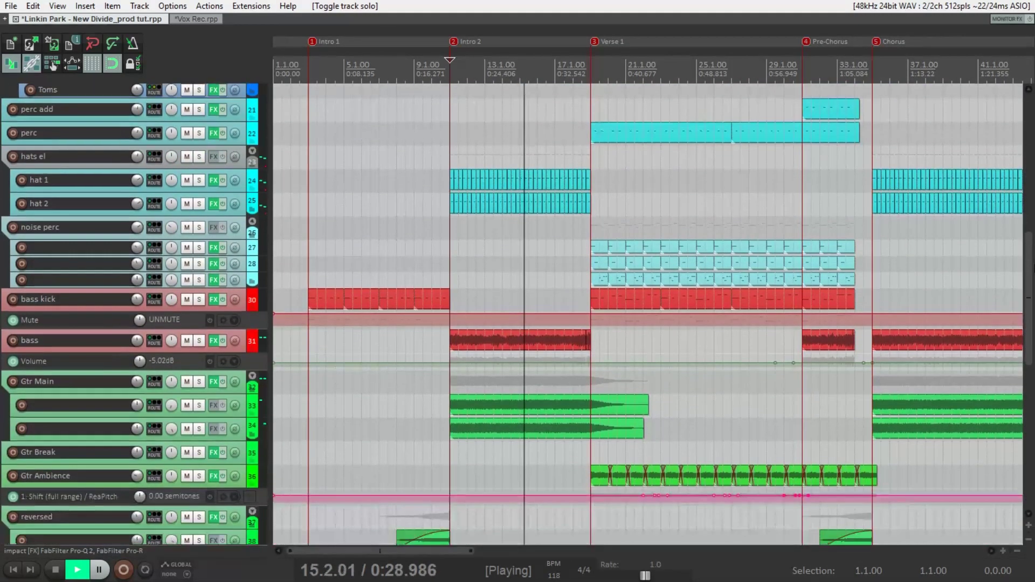
{"action": "scroll", "coordinate": [539, 315], "scroll_direction": "down", "scroll_amount": 2}
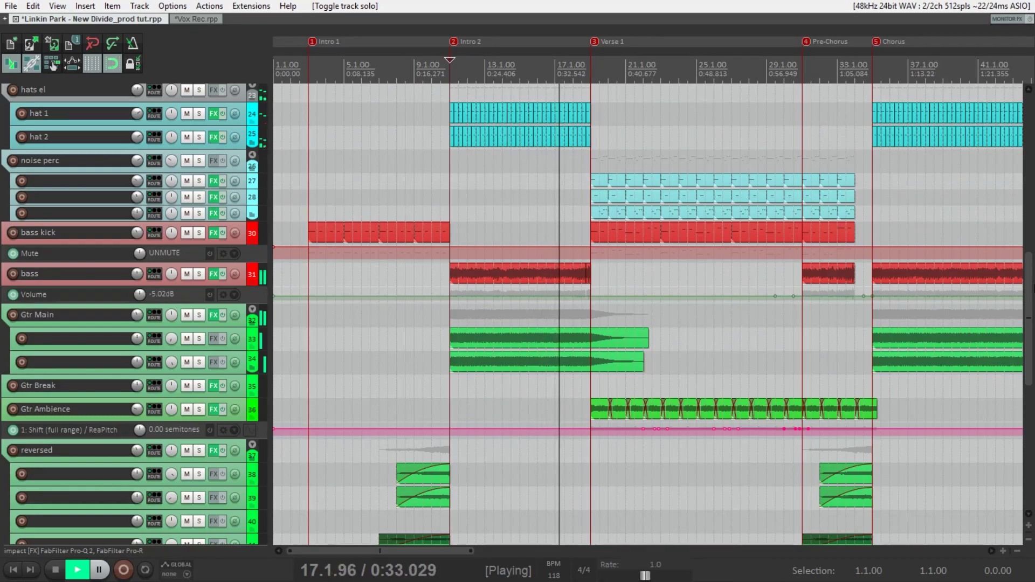
{"action": "scroll", "coordinate": [691, 199], "scroll_direction": "up", "scroll_amount": 4}
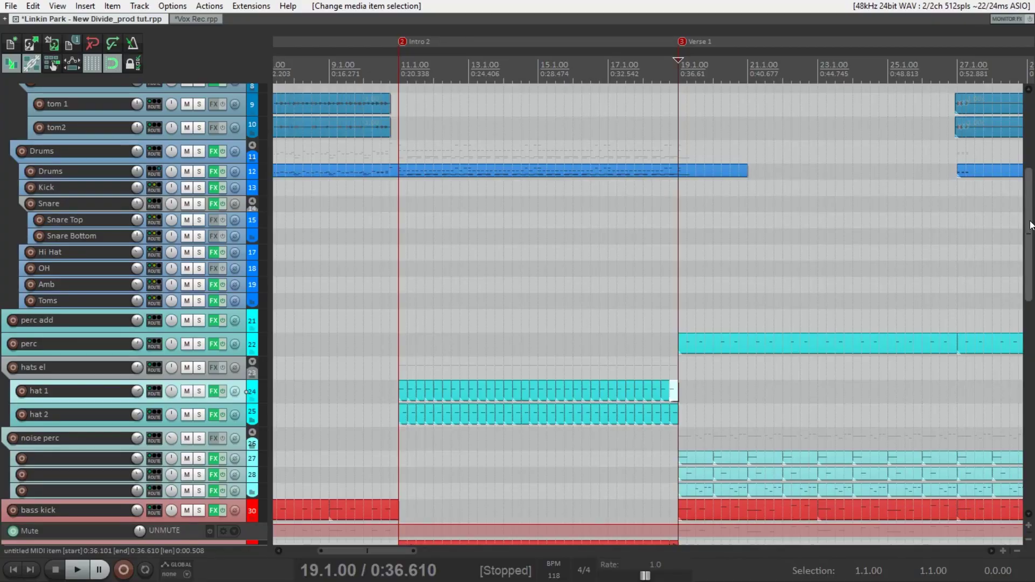
Audition the perc and noise perc tracks together in solo from the start of Verse 1
{"action": "scroll", "coordinate": [244, 282], "scroll_direction": "down", "scroll_amount": 5}
{"action": "scroll", "coordinate": [244, 283], "scroll_direction": "up", "scroll_amount": 3}
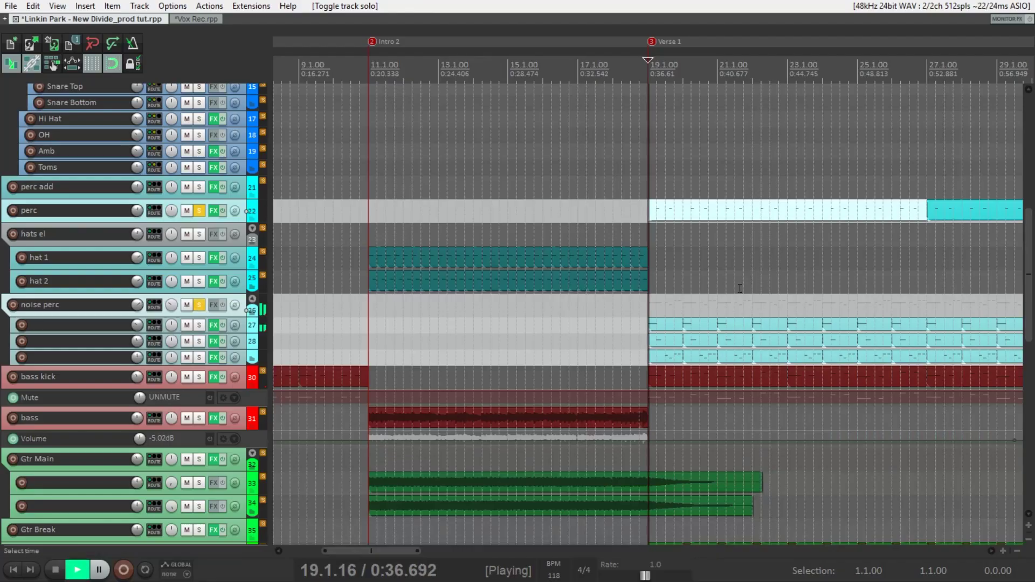
{"action": "scroll", "coordinate": [741, 295], "scroll_direction": "down", "scroll_amount": 2}
{"action": "scroll", "coordinate": [741, 296], "scroll_direction": "down", "scroll_amount": 2}
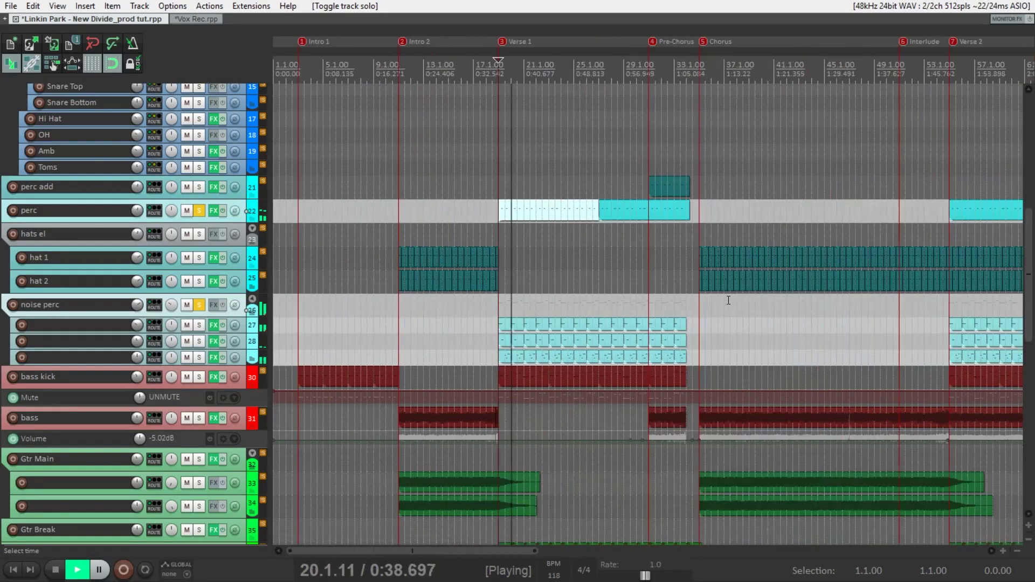
{"action": "left_click_drag", "start_coordinate": [498, 552], "coordinate": [525, 551]}
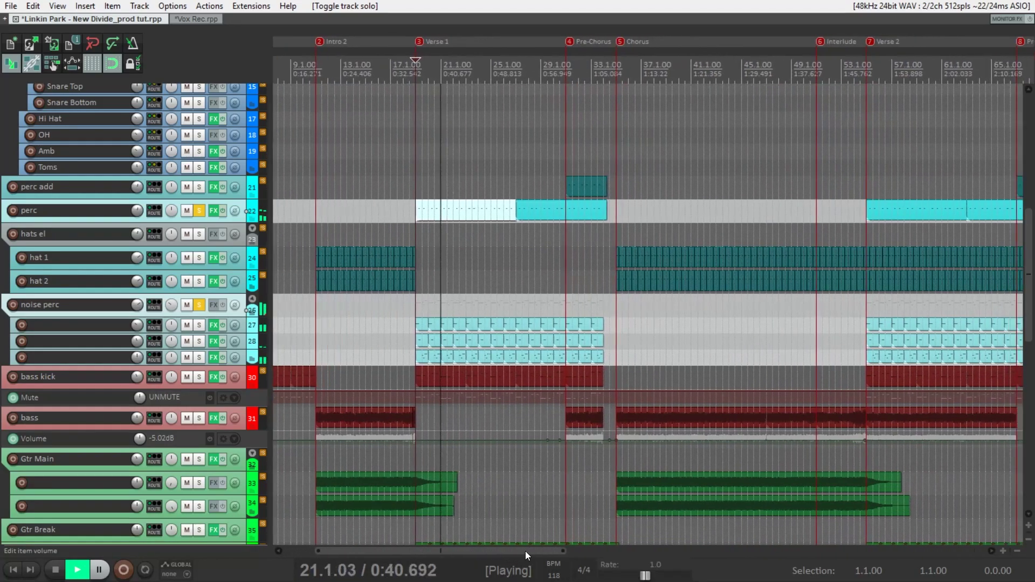
Remove the noise perc solo and audition the perc track alone from the start of Verse 1
{"action": "left_click", "coordinate": [242, 298]}
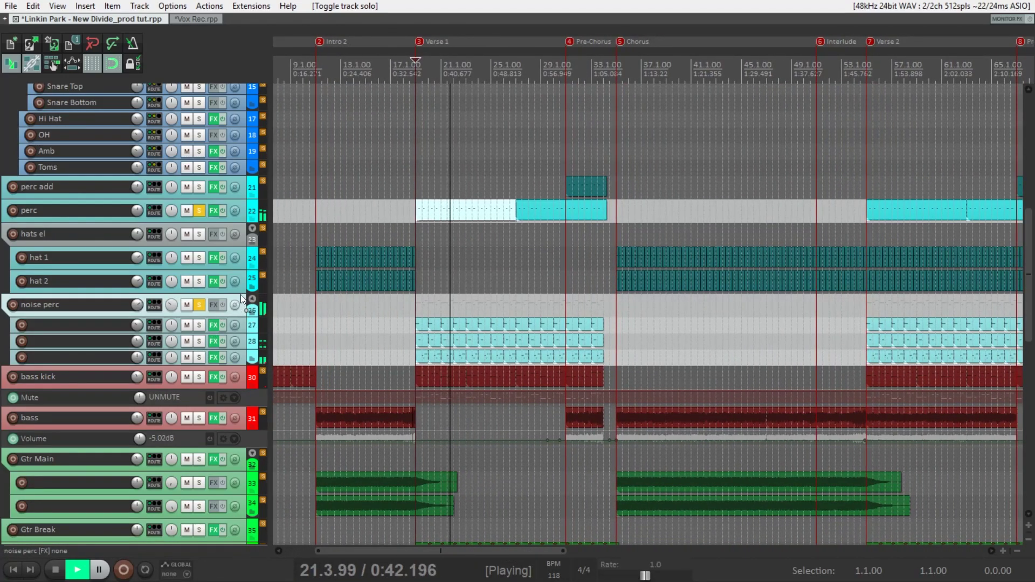
{"action": "left_click", "coordinate": [200, 307]}
{"action": "left_click", "coordinate": [246, 210]}
{"action": "scroll", "coordinate": [791, 238], "scroll_direction": "up", "scroll_amount": 5}
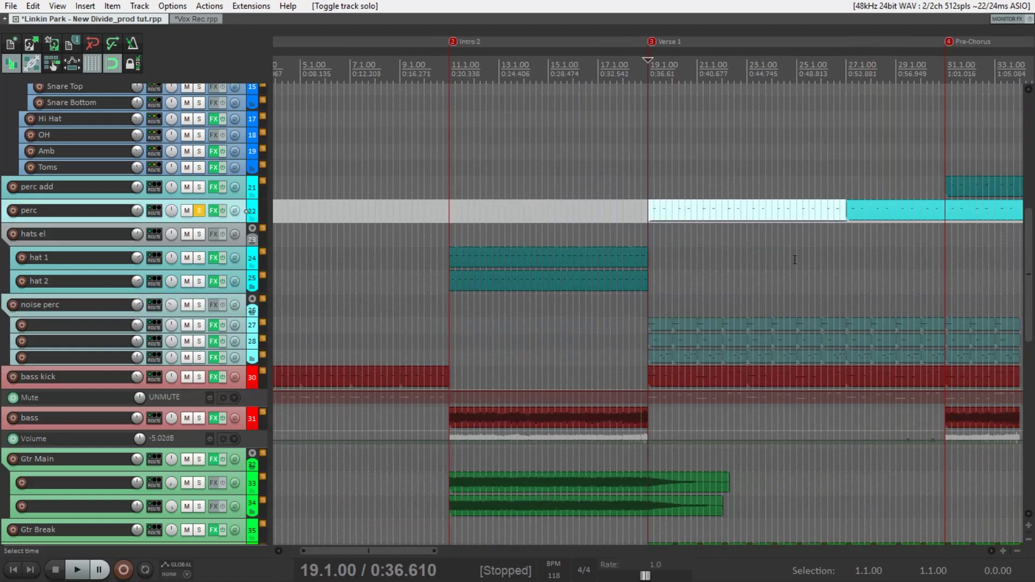
{"action": "key", "text": "space"}
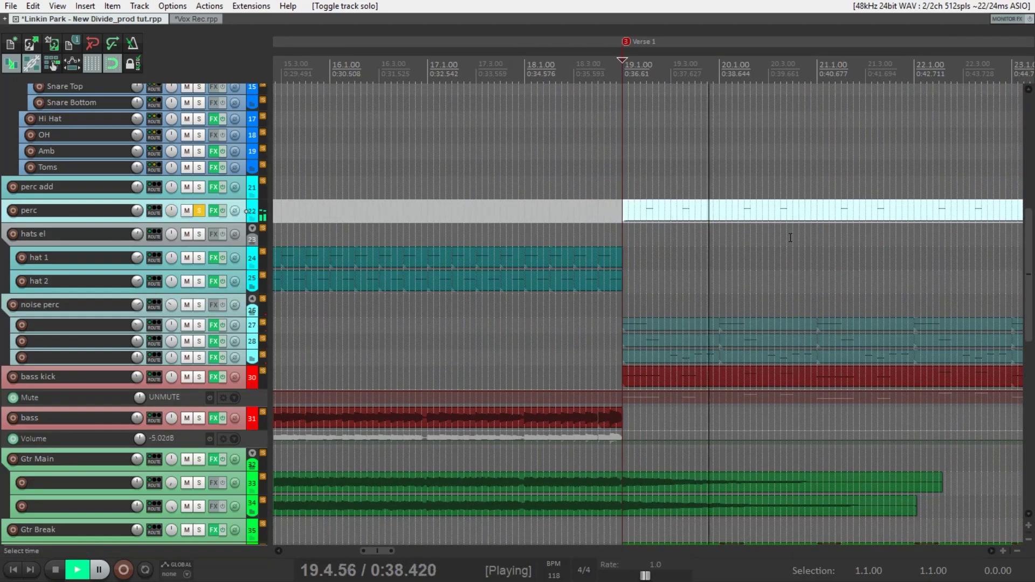
Move the solo from perc to the noise perc group and audition the group in Verse 1
{"action": "left_click", "coordinate": [199, 305]}
{"action": "left_click", "coordinate": [199, 210]}
{"action": "key", "text": "space"}
{"action": "key", "text": "space"}
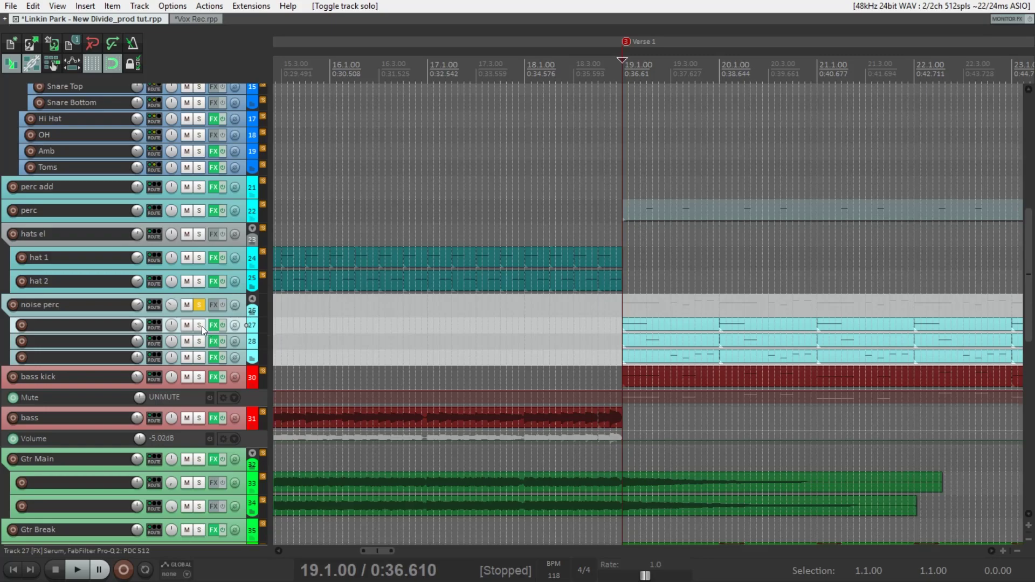
Solo track 27 in the noise perc group and audition it while checking its Serum noise source
{"action": "left_click", "coordinate": [199, 325]}
{"action": "key", "text": "space"}
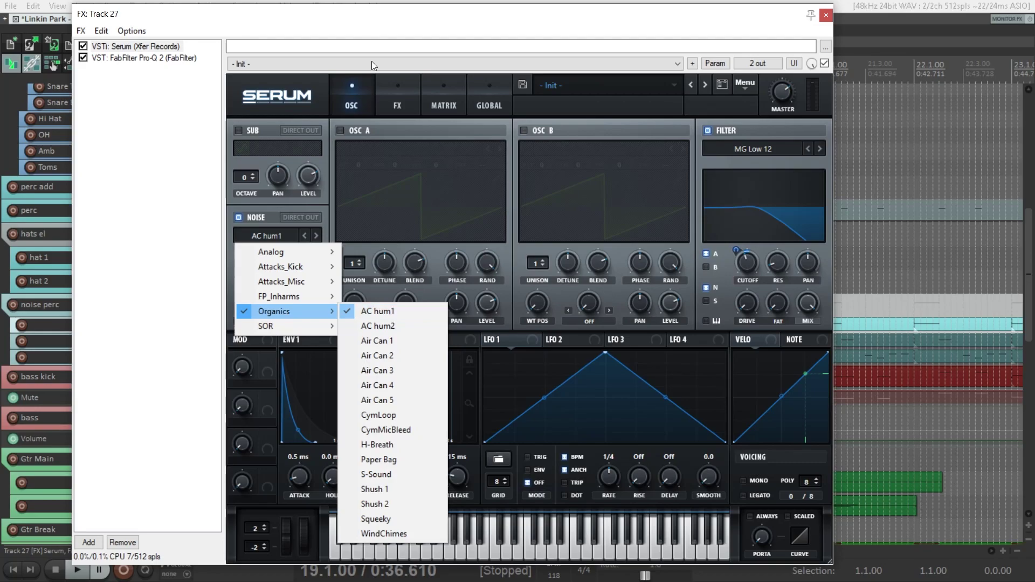
{"action": "left_click", "coordinate": [436, 83]}
{"action": "key", "text": "space"}
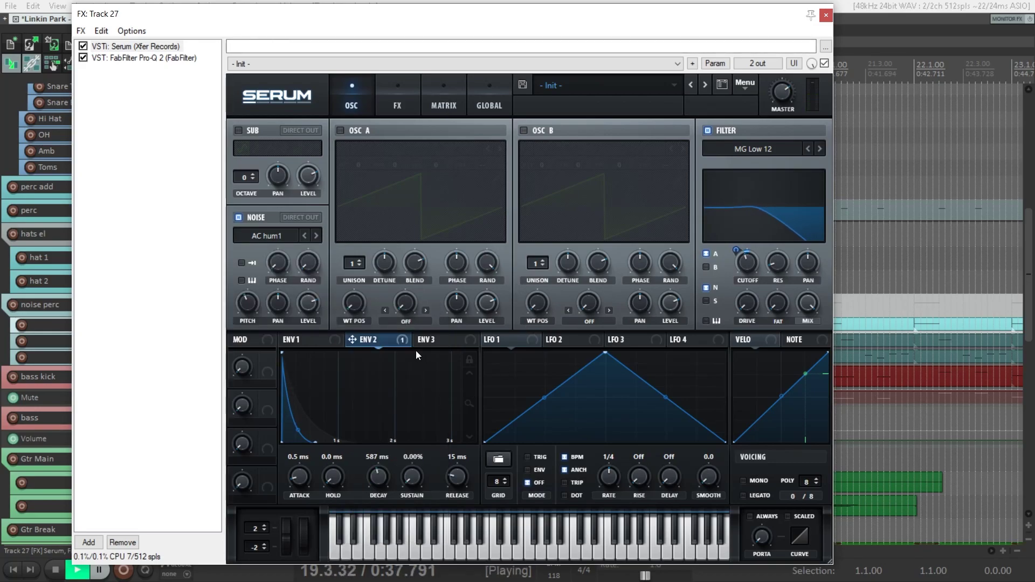
Inspect the filter cutoff modulation and the distortion effect in track 27's Serum, close the effects chain and stop playback
{"action": "right_click", "coordinate": [747, 268]}
{"action": "key", "text": "Escape"}
{"action": "left_click", "coordinate": [398, 99]}
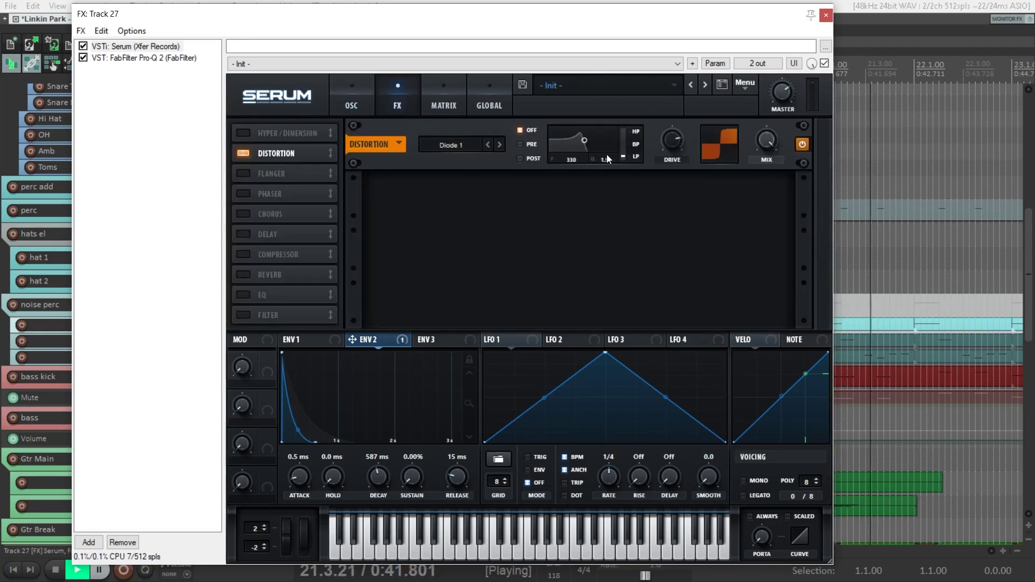
{"action": "left_click", "coordinate": [826, 14]}
{"action": "key", "text": "space"}
Audition track 28 of the noise perc group in solo and show Air Can 3 under Organics as its Serum noise source
{"action": "left_click", "coordinate": [199, 341]}
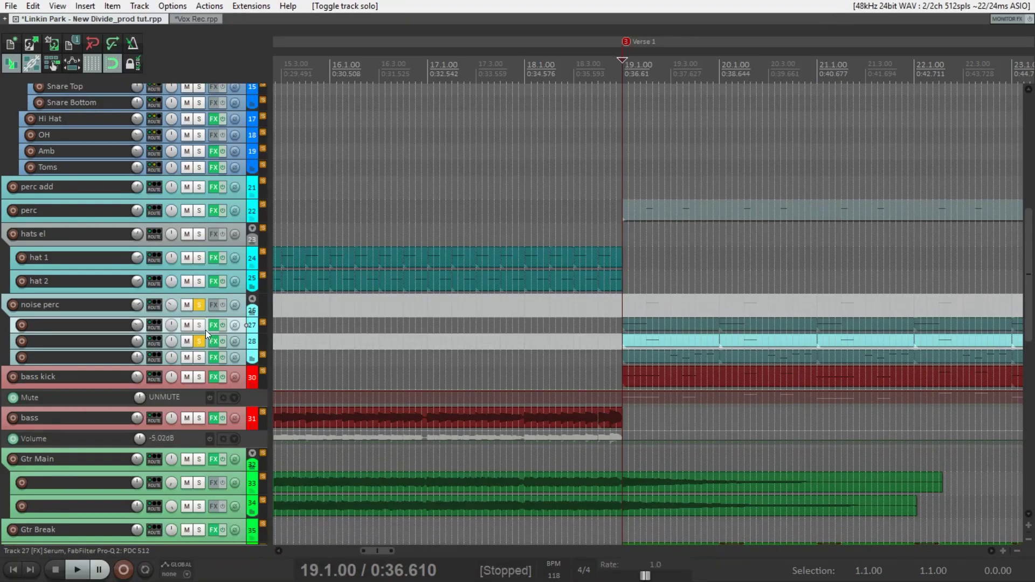
{"action": "left_click", "coordinate": [249, 344]}
{"action": "key", "text": "space"}
{"action": "left_click", "coordinate": [248, 342]}
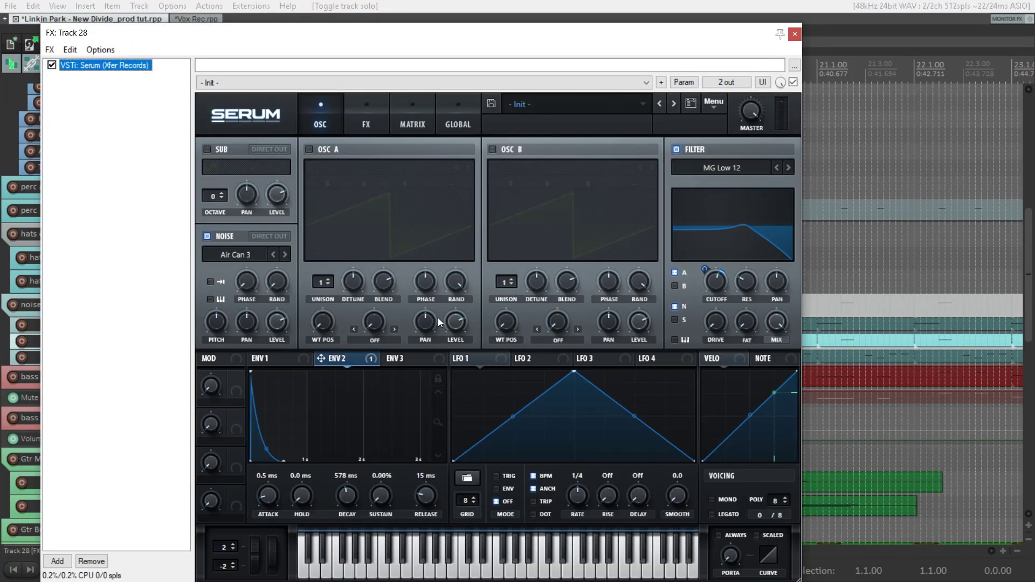
{"action": "left_click", "coordinate": [242, 255]}
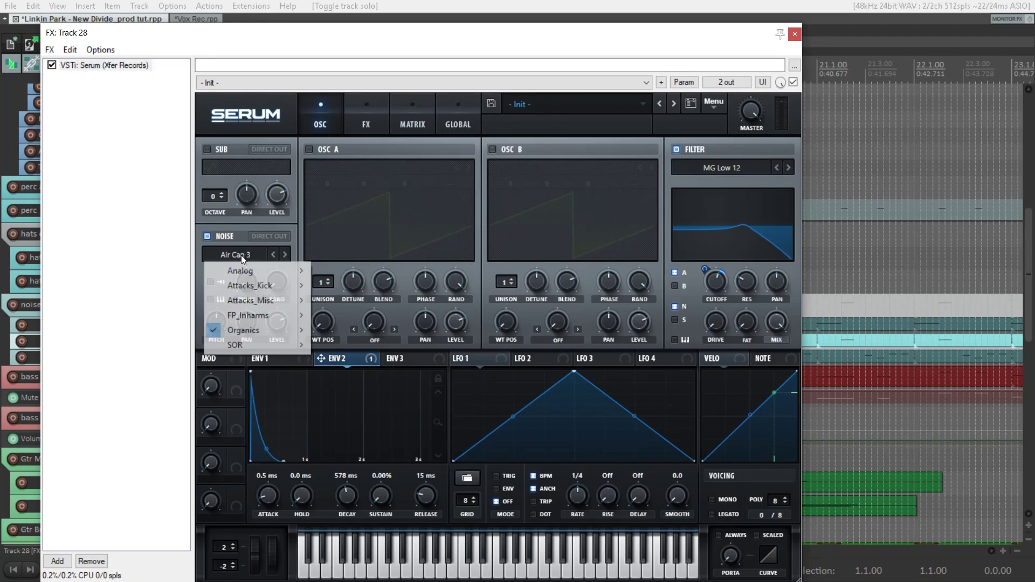
{"action": "mouse_move", "coordinate": [248, 345]}
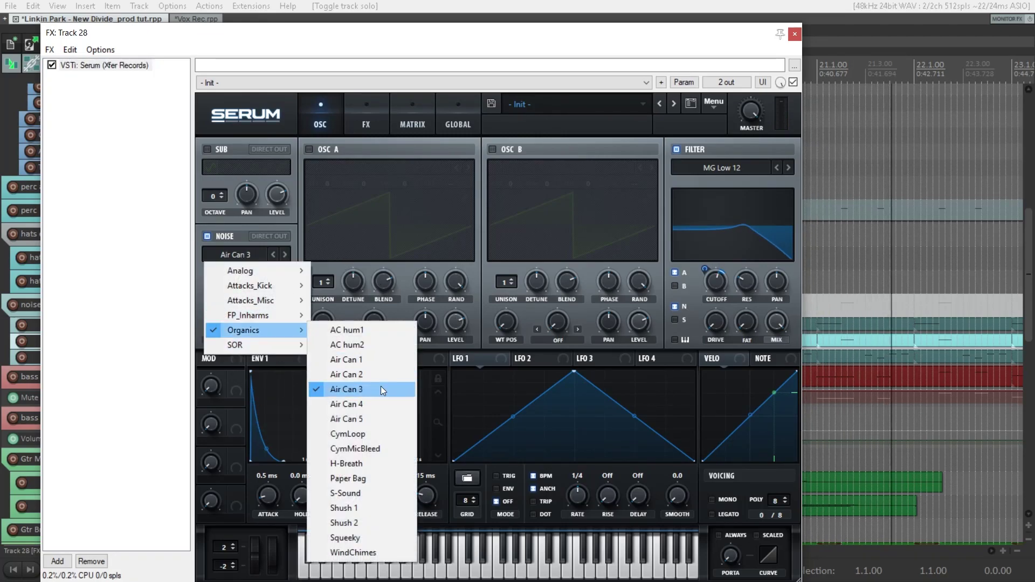
{"action": "left_click", "coordinate": [345, 389]}
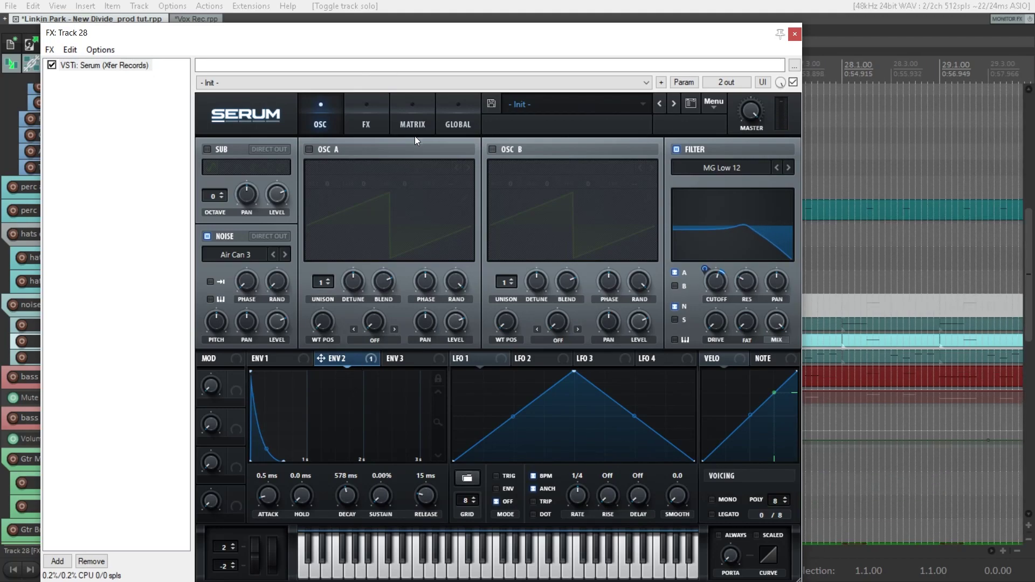
Inspect the delay and reverb effects in track 28's Serum, close the effects chain and stop playback
{"action": "left_click", "coordinate": [368, 123]}
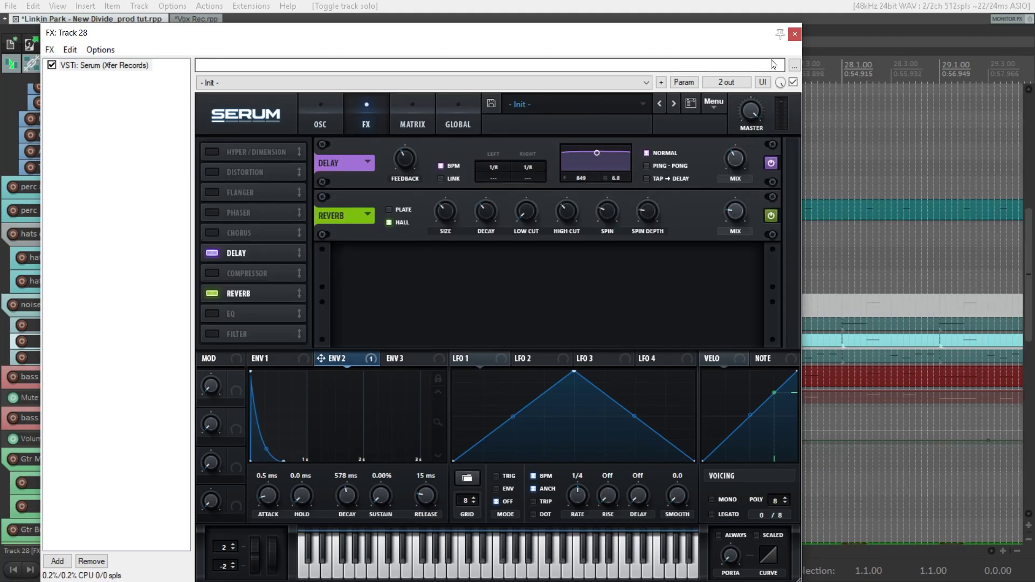
{"action": "left_click", "coordinate": [795, 34]}
{"action": "key", "text": "space"}
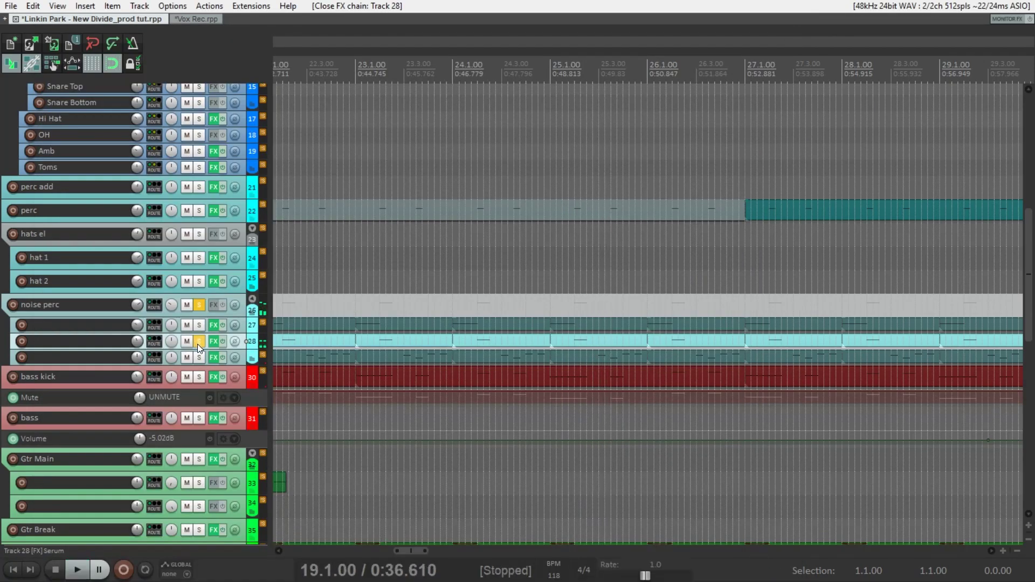
Audition track 29 of the noise perc group in solo and inspect the noise source categories in its Serum
{"action": "key", "text": "space"}
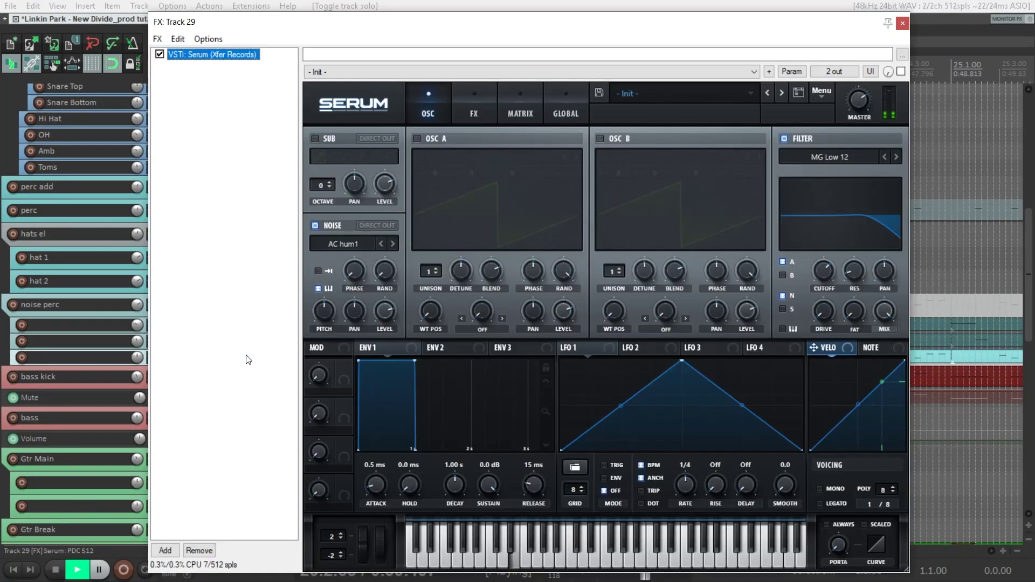
{"action": "left_click", "coordinate": [247, 357]}
{"action": "left_click", "coordinate": [350, 245]}
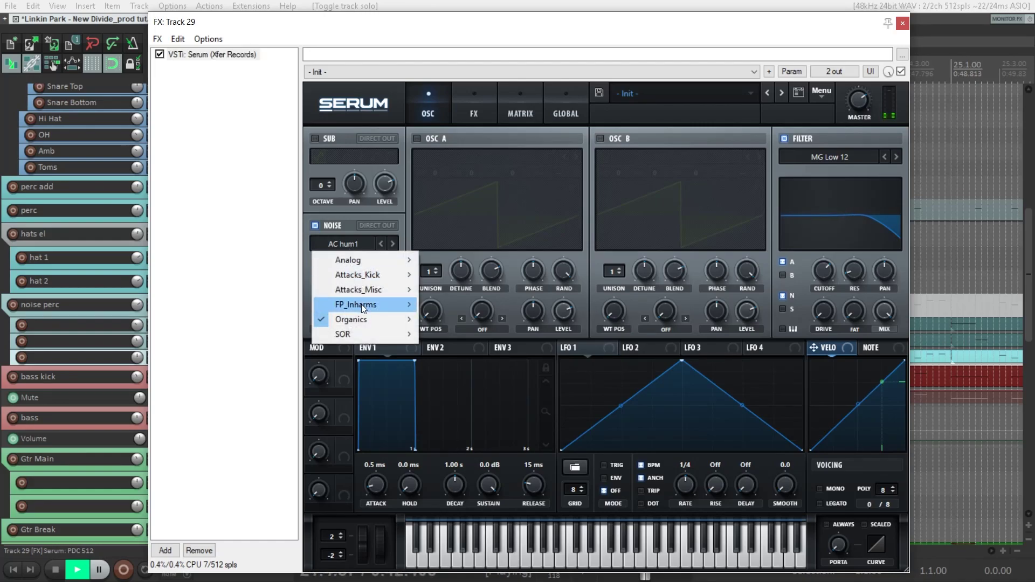
{"action": "mouse_move", "coordinate": [372, 319]}
{"action": "left_click", "coordinate": [519, 27]}
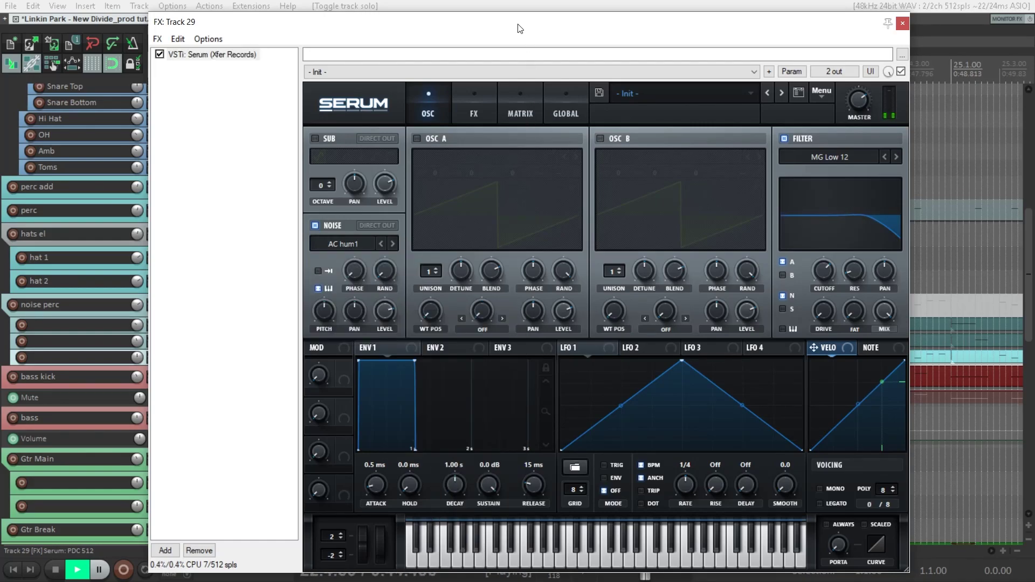
{"action": "key", "text": "space"}
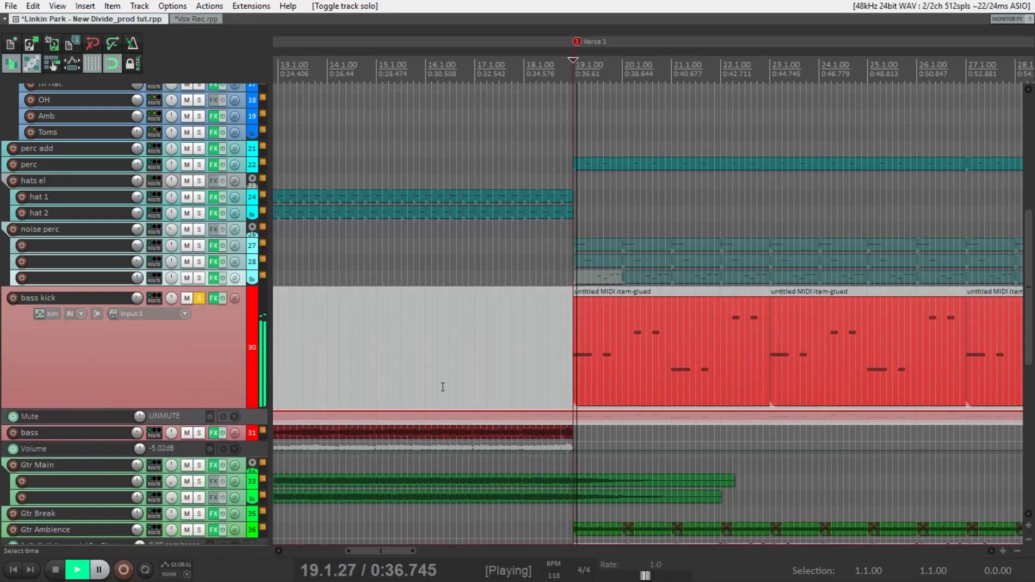
Audition the bass kick track in solo from Verse 1 and examine its MIDI pattern across the song sections
{"action": "left_click", "coordinate": [613, 367]}
{"action": "scroll", "coordinate": [659, 361], "scroll_direction": "up", "scroll_amount": 3}
{"action": "scroll", "coordinate": [661, 366], "scroll_direction": "down", "scroll_amount": 4}
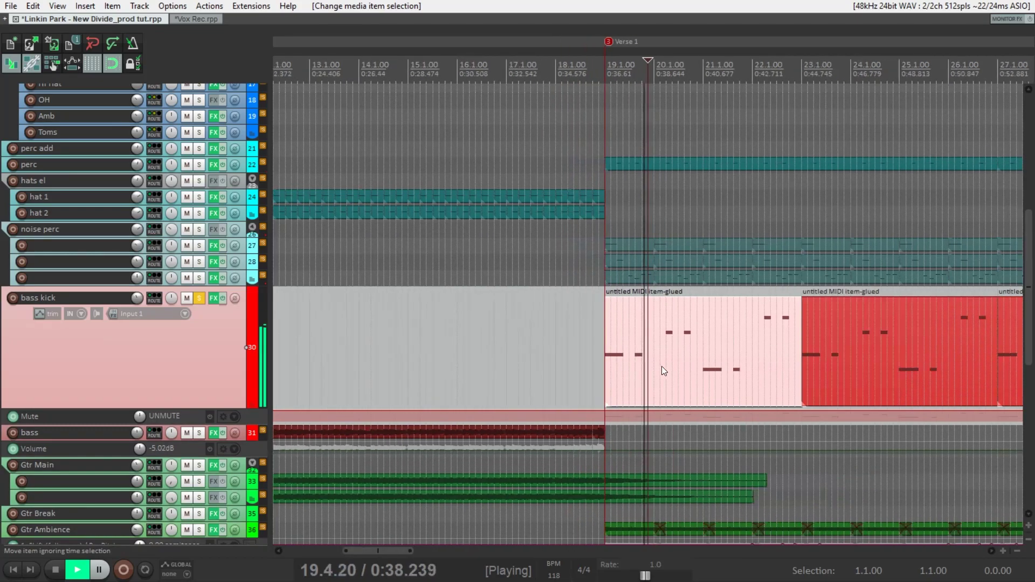
{"action": "scroll", "coordinate": [701, 364], "scroll_direction": "down", "scroll_amount": 2}
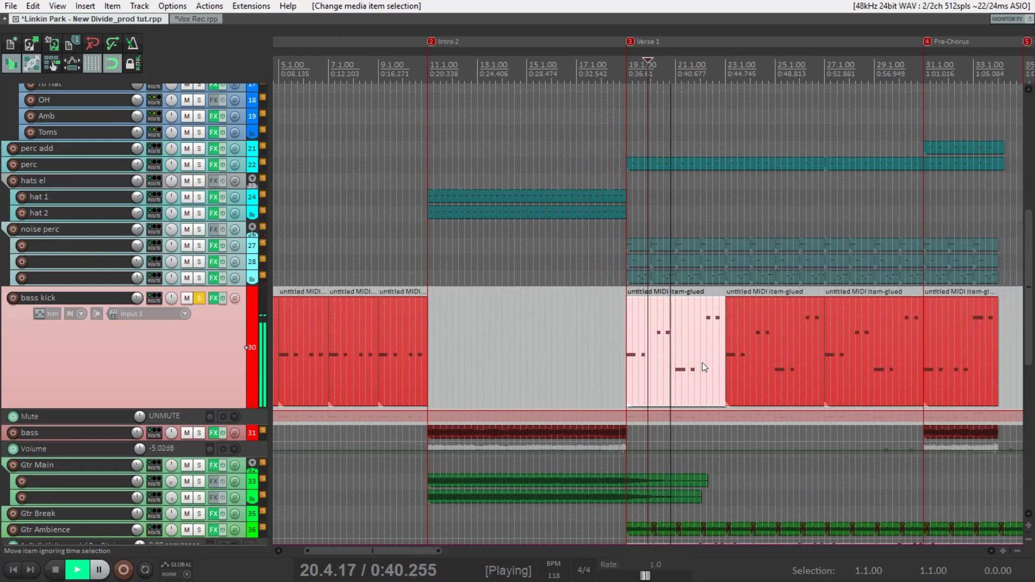
{"action": "scroll", "coordinate": [931, 312], "scroll_direction": "down", "scroll_amount": 5}
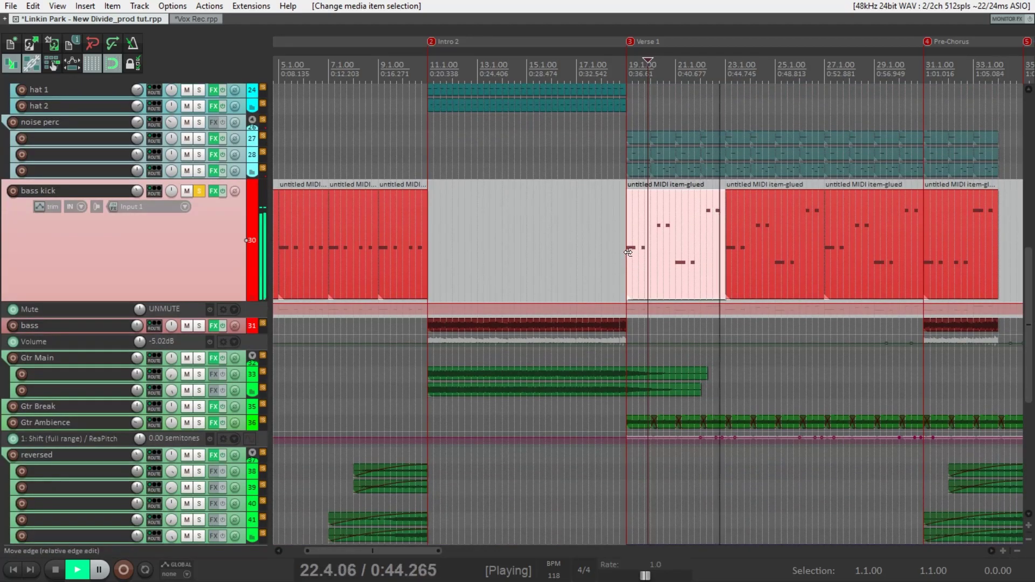
Audition the one note pad track in solo and inspect the filter cutoff modulation and effects in its Serum
{"action": "left_click", "coordinate": [198, 331]}
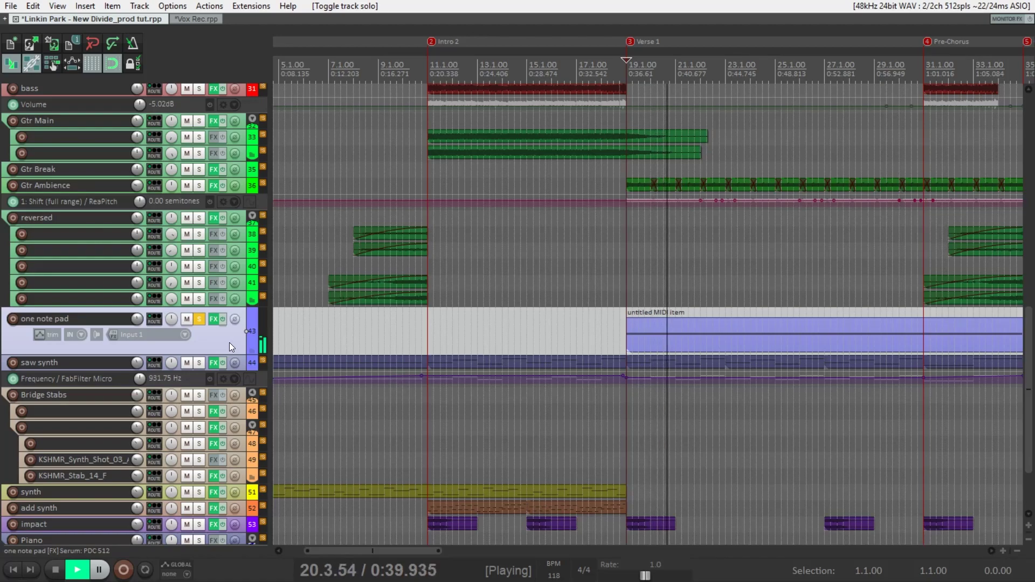
{"action": "left_click", "coordinate": [213, 318]}
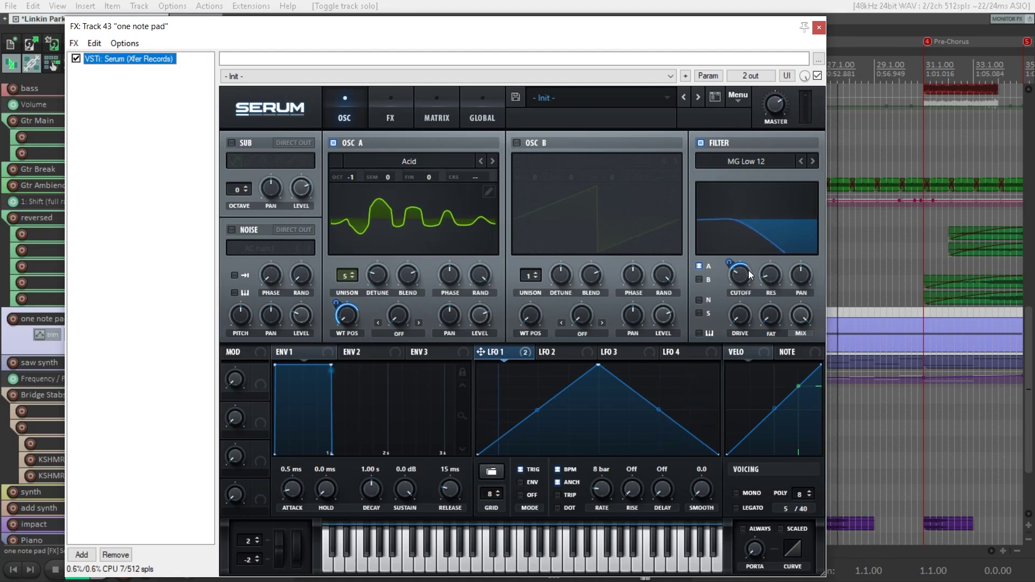
{"action": "mouse_move", "coordinate": [743, 276]}
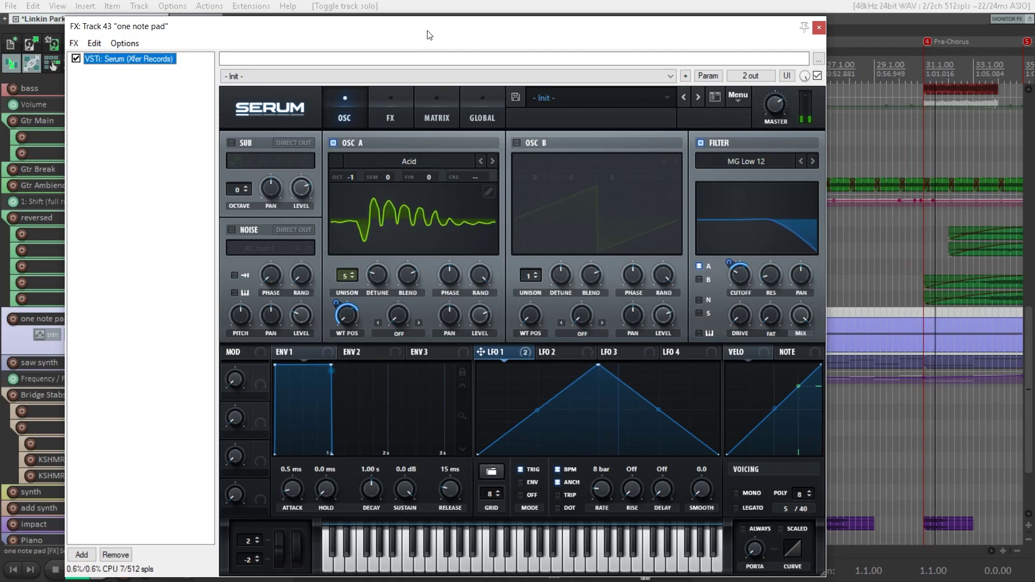
{"action": "left_click", "coordinate": [400, 118]}
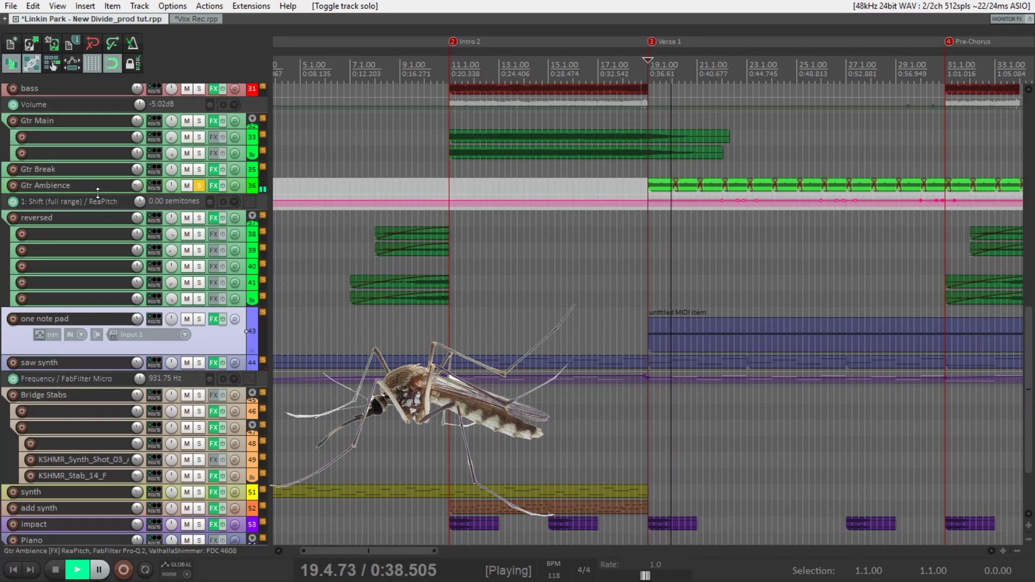
Enlarge the soloed Gtr Ambience track, inspect ValhallaShimmer in its effects chain and close the chain
{"action": "left_click_drag", "start_coordinate": [100, 194], "coordinate": [98, 280]}
{"action": "scroll", "coordinate": [716, 279], "scroll_direction": "up", "scroll_amount": 3}
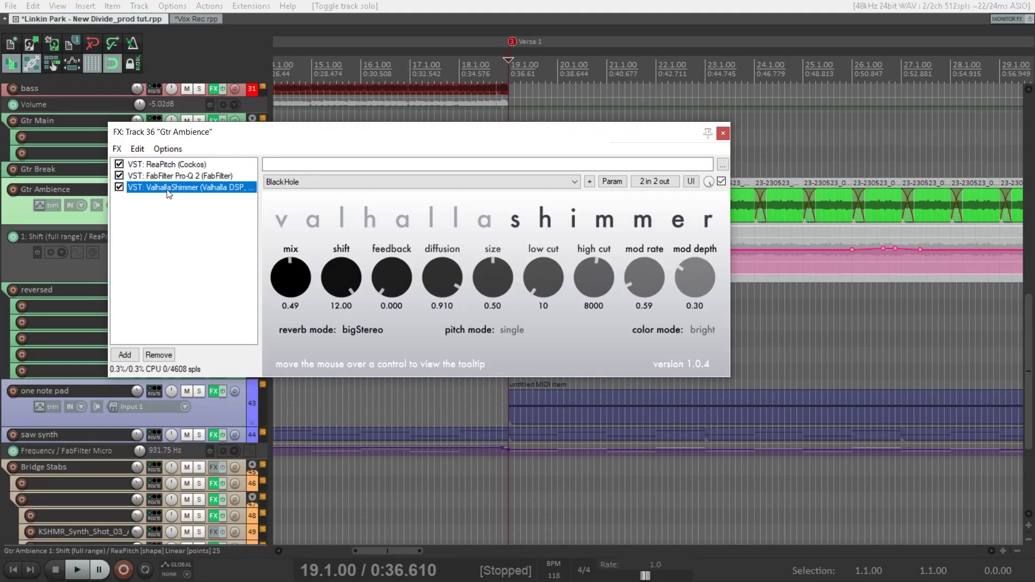
{"action": "key", "text": "Escape"}
Play Gtr Ambience in solo from bar 22 and examine its ReaPitch shift envelope across Verse 1
{"action": "left_click", "coordinate": [655, 238]}
{"action": "scroll", "coordinate": [655, 238], "scroll_direction": "up", "scroll_amount": 3}
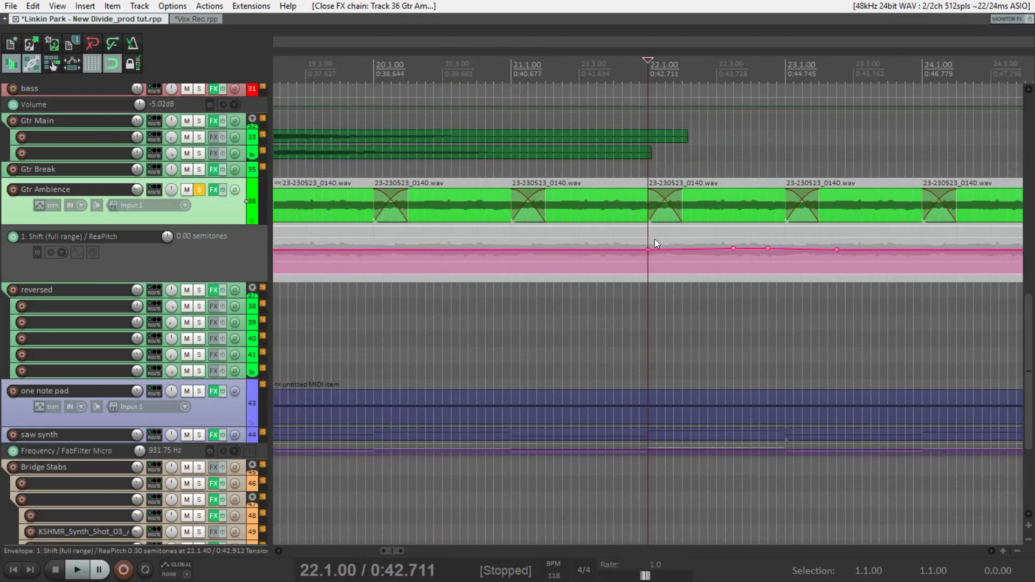
{"action": "key", "text": "space"}
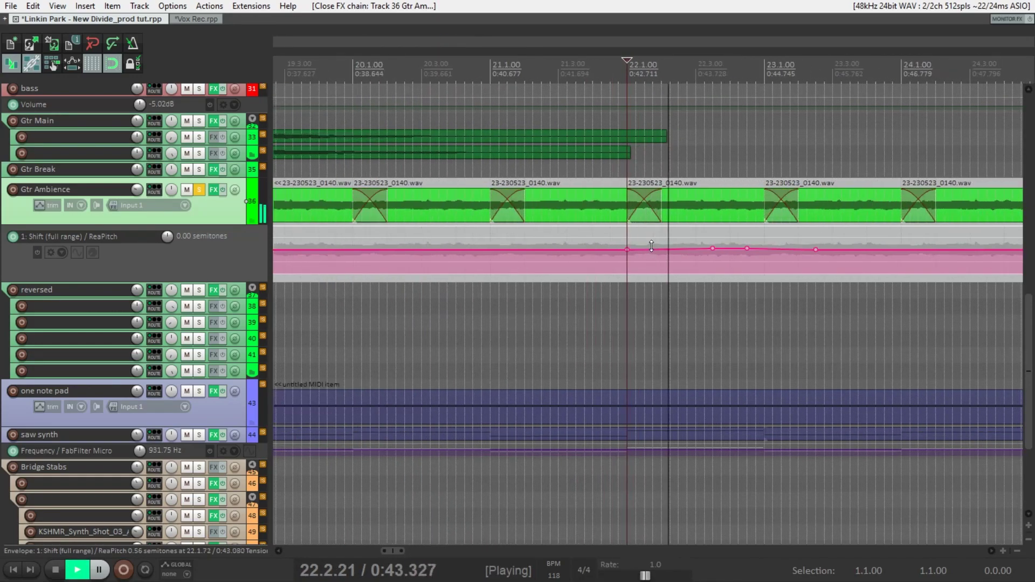
{"action": "scroll", "coordinate": [651, 246], "scroll_direction": "down", "scroll_amount": 3}
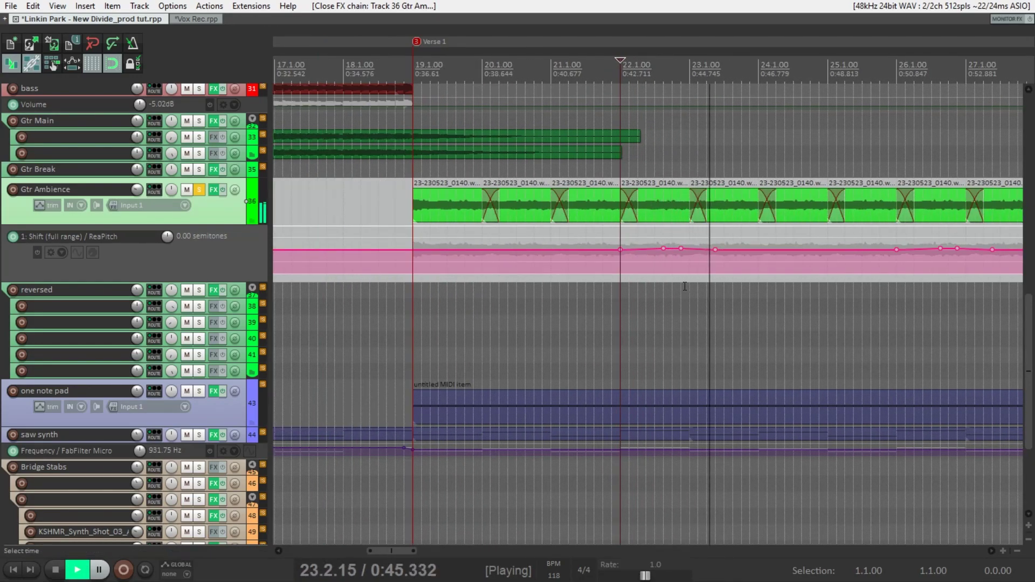
{"action": "scroll", "coordinate": [660, 269], "scroll_direction": "down", "scroll_amount": 2}
{"action": "scroll", "coordinate": [659, 272], "scroll_direction": "up", "scroll_amount": 2}
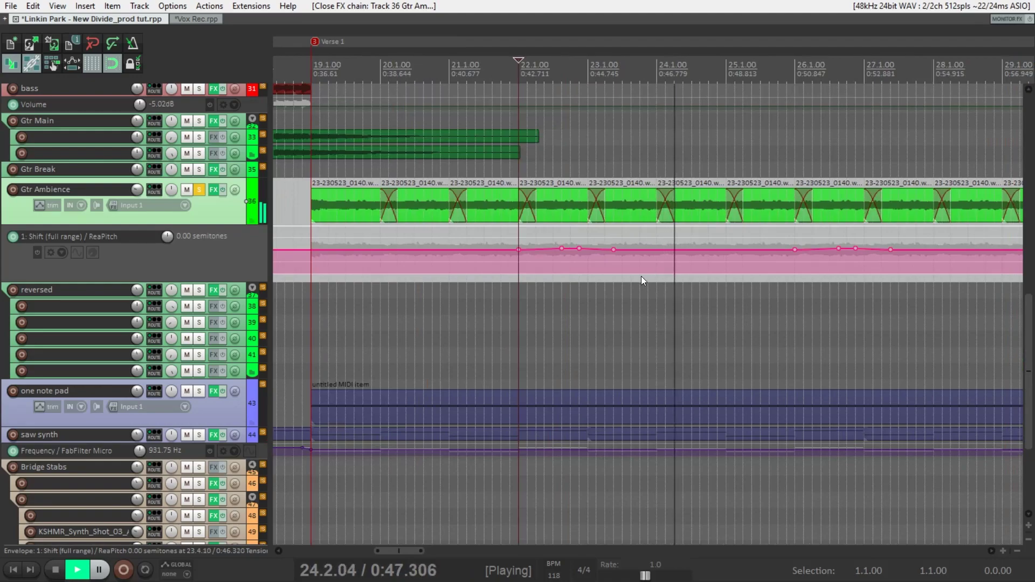
{"action": "scroll", "coordinate": [593, 274], "scroll_direction": "down", "scroll_amount": 9}
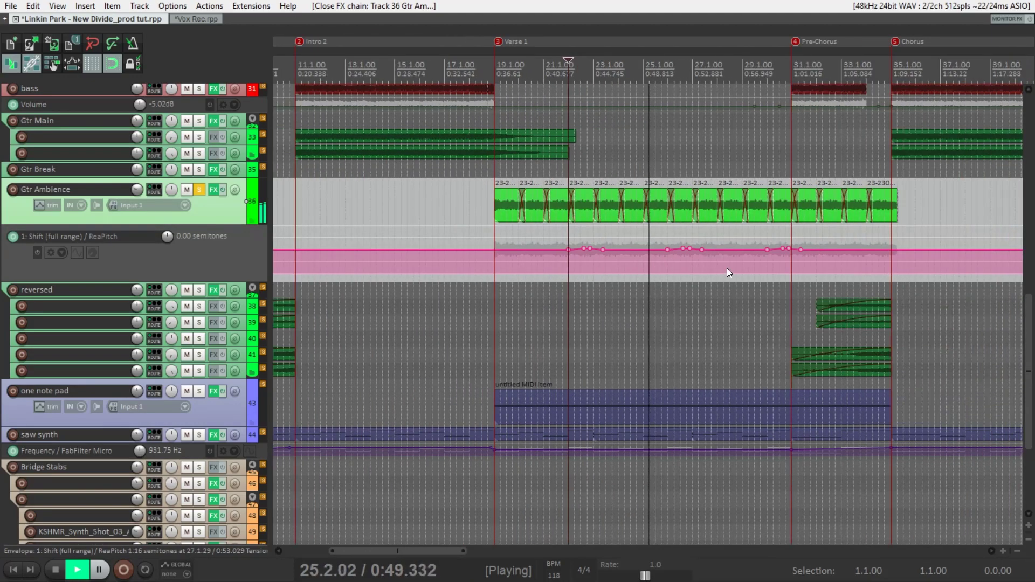
{"action": "scroll", "coordinate": [727, 267], "scroll_direction": "up", "scroll_amount": 2}
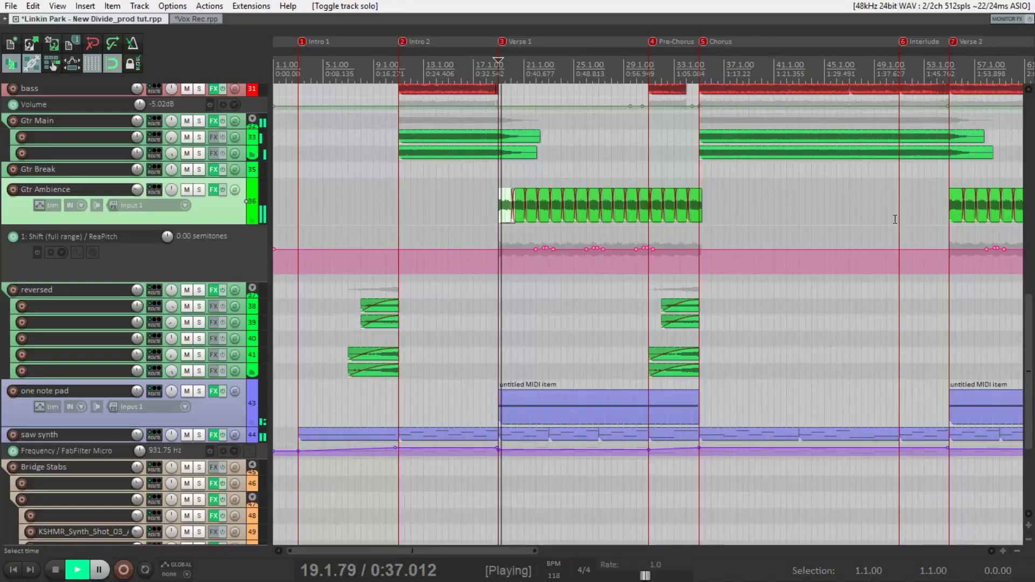
Play Verse 1 in the full mix and look through the percussion, bass, guitar and synth tracks
{"action": "scroll", "coordinate": [895, 219], "scroll_direction": "up", "scroll_amount": 10}
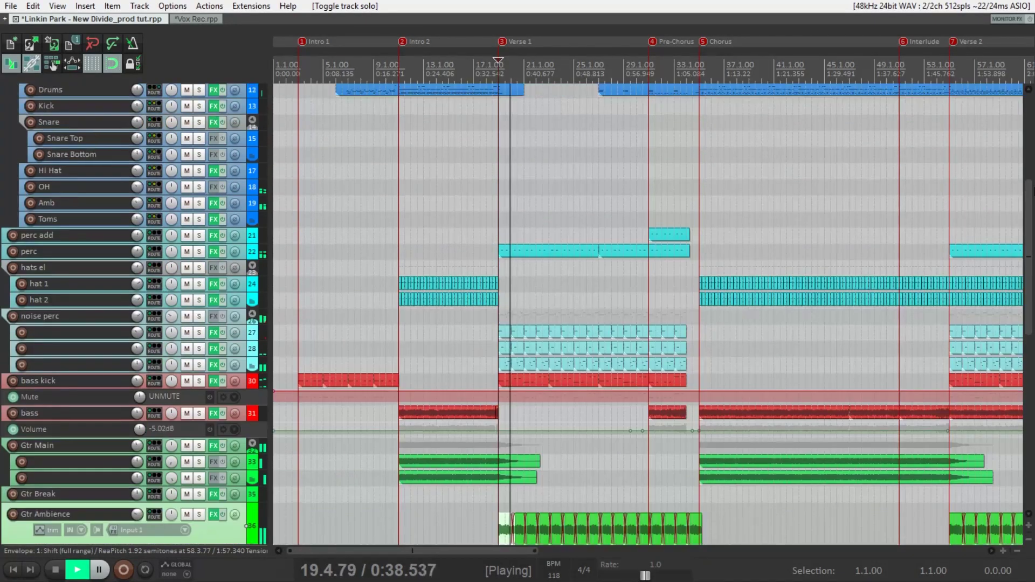
{"action": "scroll", "coordinate": [647, 313], "scroll_direction": "down", "scroll_amount": 12}
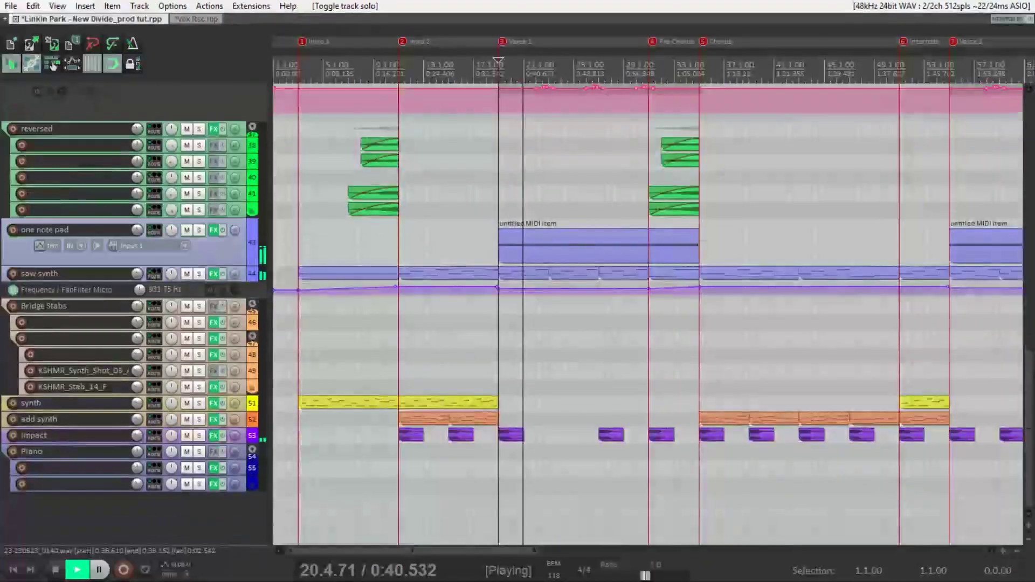
{"action": "scroll", "coordinate": [647, 313], "scroll_direction": "up", "scroll_amount": 5}
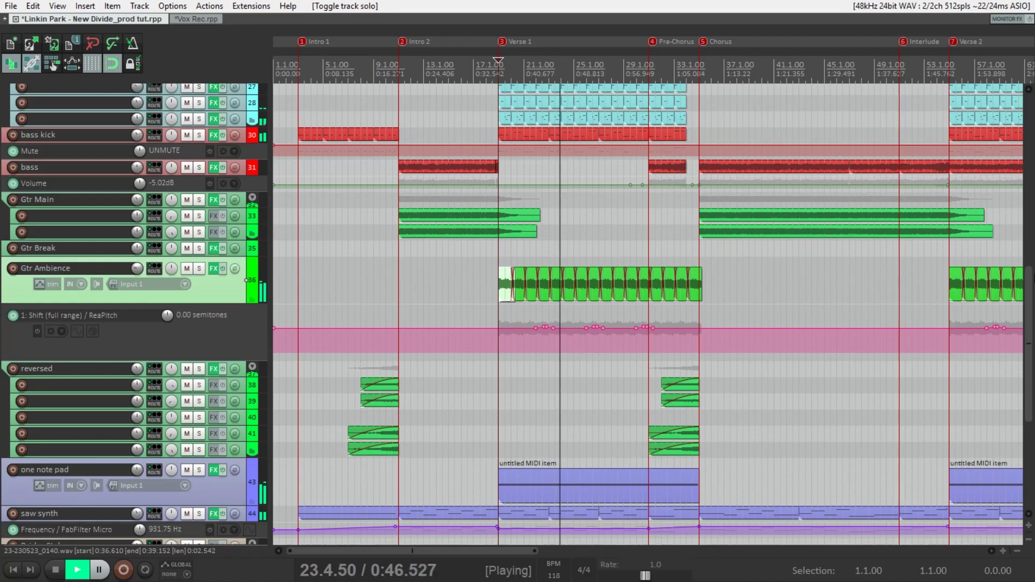
{"action": "scroll", "coordinate": [647, 340], "scroll_direction": "down", "scroll_amount": 3}
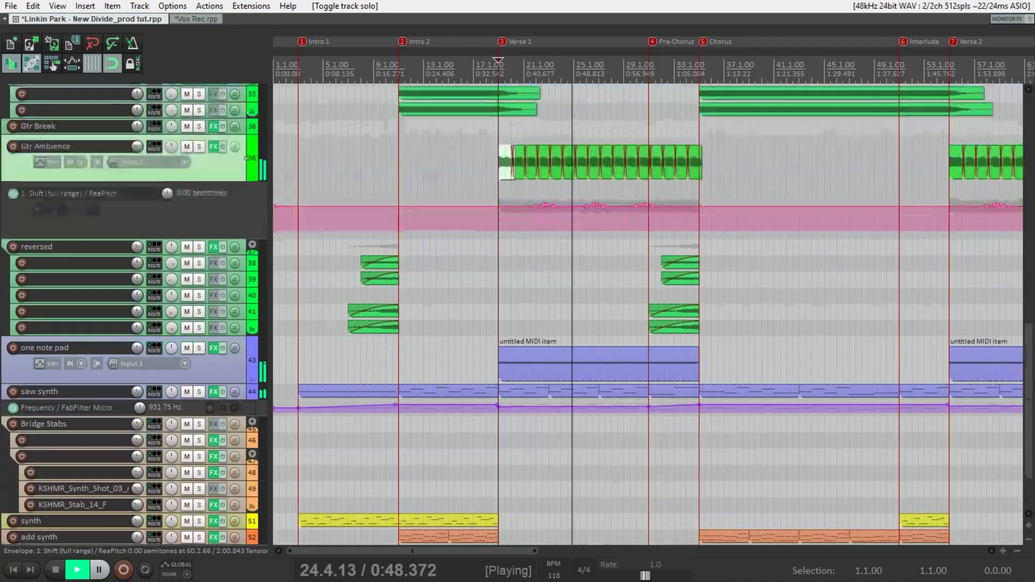
{"action": "scroll", "coordinate": [647, 312], "scroll_direction": "down", "scroll_amount": 3}
{"action": "scroll", "coordinate": [647, 313], "scroll_direction": "up", "scroll_amount": 15}
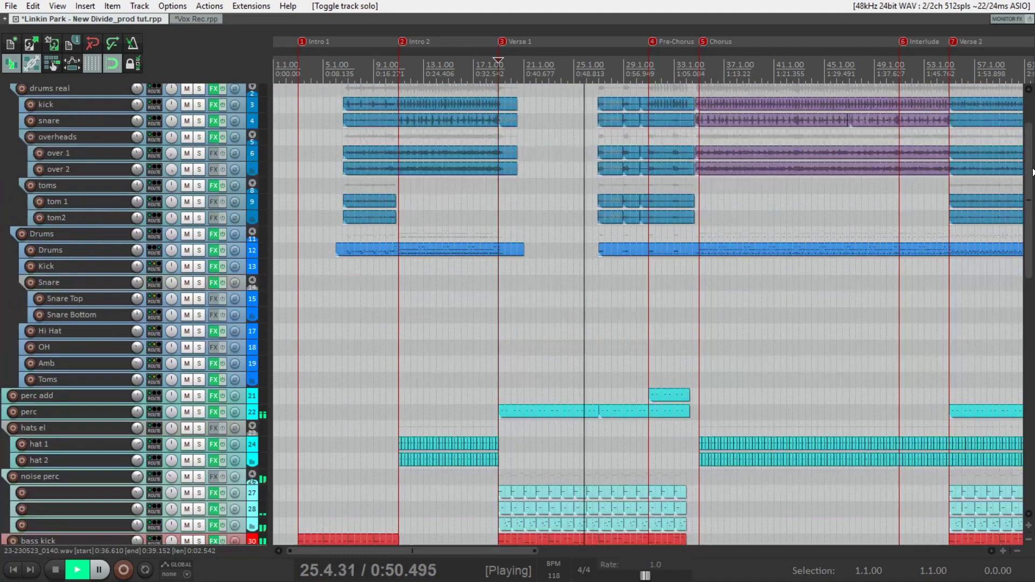
Show the acoustic drum tracks in the second half of Verse 1 during full-mix playback
{"action": "scroll", "coordinate": [831, 178], "scroll_direction": "up", "scroll_amount": 4}
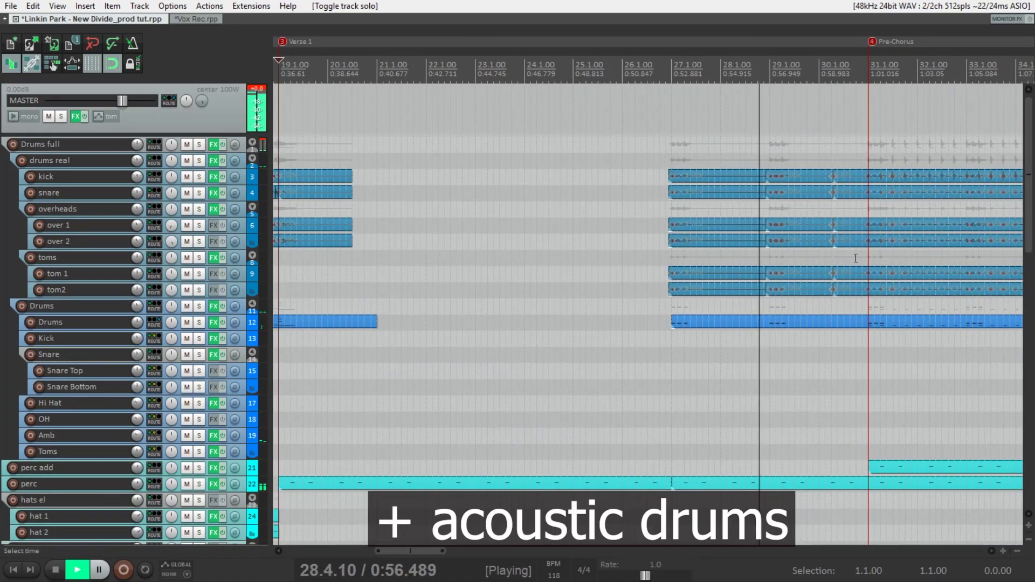
{"action": "scroll", "coordinate": [808, 215], "scroll_direction": "down", "scroll_amount": 4}
{"action": "scroll", "coordinate": [882, 268], "scroll_direction": "down", "scroll_amount": 5}
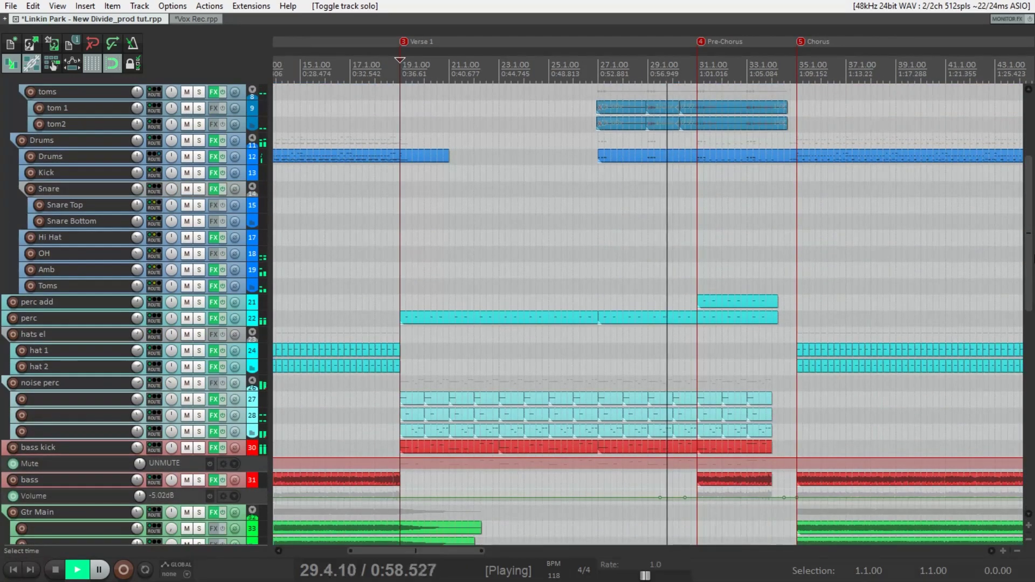
Play the Pre-Chorus from bar 31 in the full mix and look over its drum, percussion and bass tracks
{"action": "left_click", "coordinate": [698, 112]}
{"action": "scroll", "coordinate": [647, 270], "scroll_direction": "up", "scroll_amount": 5}
{"action": "scroll", "coordinate": [647, 269], "scroll_direction": "down", "scroll_amount": 3}
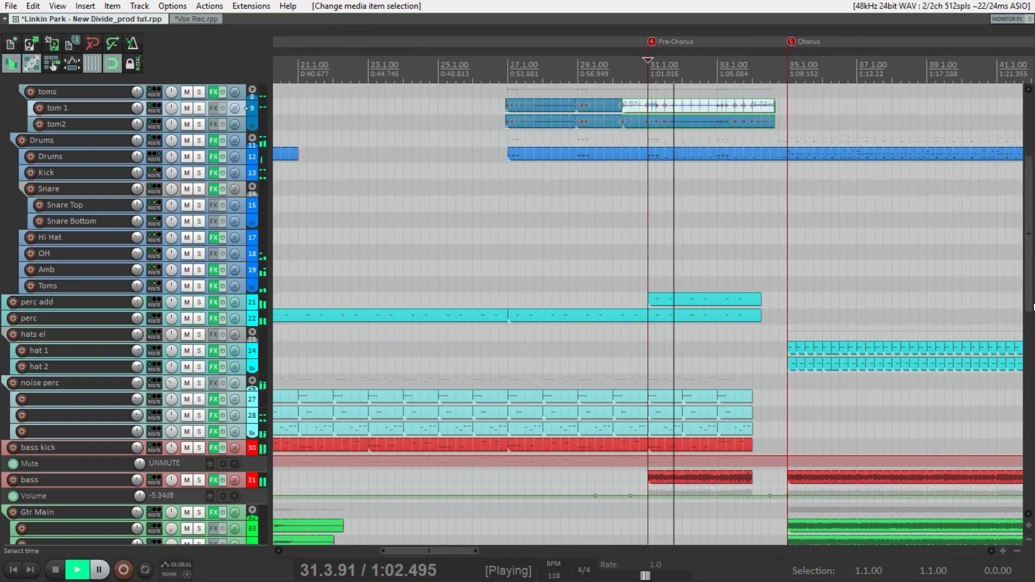
{"action": "scroll", "coordinate": [135, 313], "scroll_direction": "down", "scroll_amount": 5}
Audition the bass track and the reversed guitar group in solo one after the other in the Pre-Chorus
{"action": "left_click", "coordinate": [199, 264]}
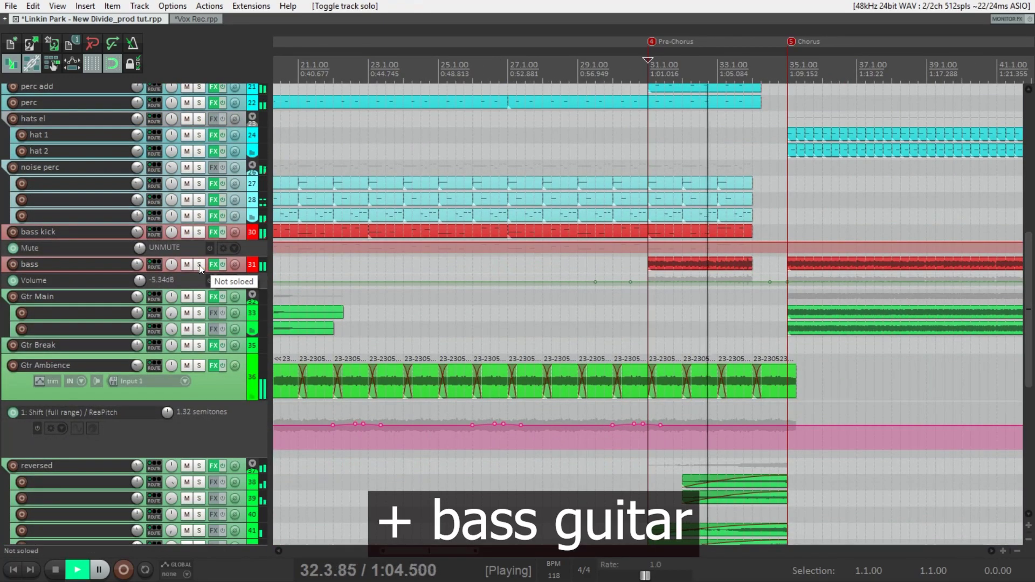
{"action": "left_click", "coordinate": [199, 264]}
{"action": "left_click", "coordinate": [198, 264]}
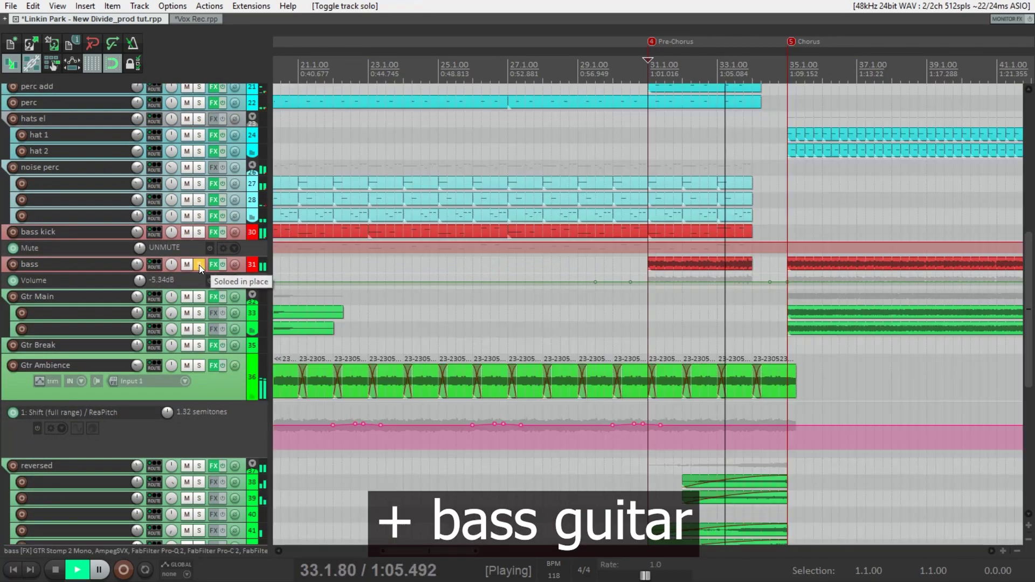
{"action": "left_click", "coordinate": [201, 466]}
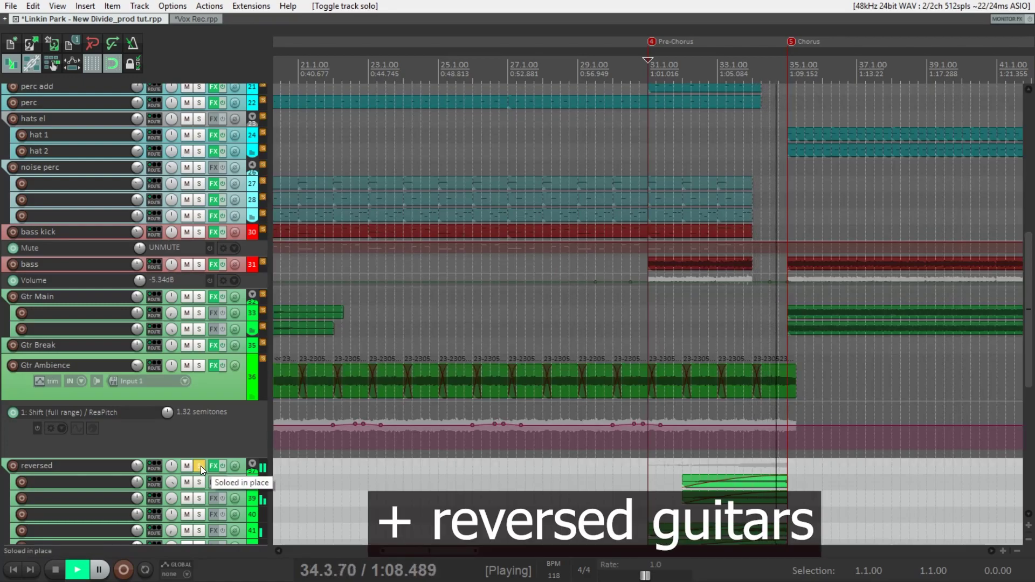
{"action": "left_click", "coordinate": [201, 466]}
Play the first Chorus in the full mix and look through the guitar, synth and drum tracks
{"action": "scroll", "coordinate": [600, 277], "scroll_direction": "down", "scroll_amount": 2}
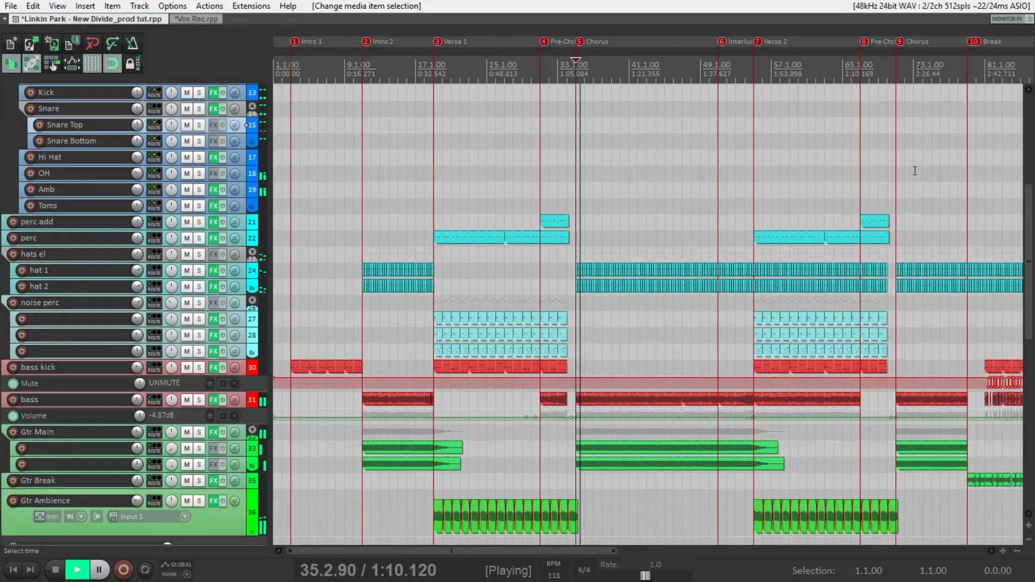
{"action": "scroll", "coordinate": [1033, 217], "scroll_direction": "down", "scroll_amount": 10}
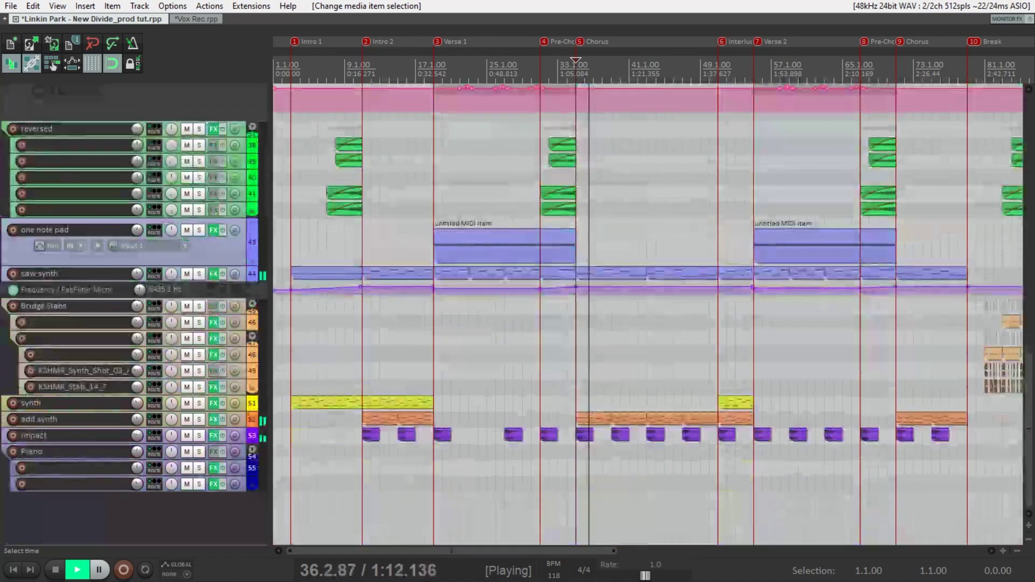
{"action": "scroll", "coordinate": [823, 318], "scroll_direction": "up", "scroll_amount": 5}
{"action": "scroll", "coordinate": [823, 318], "scroll_direction": "up", "scroll_amount": 3}
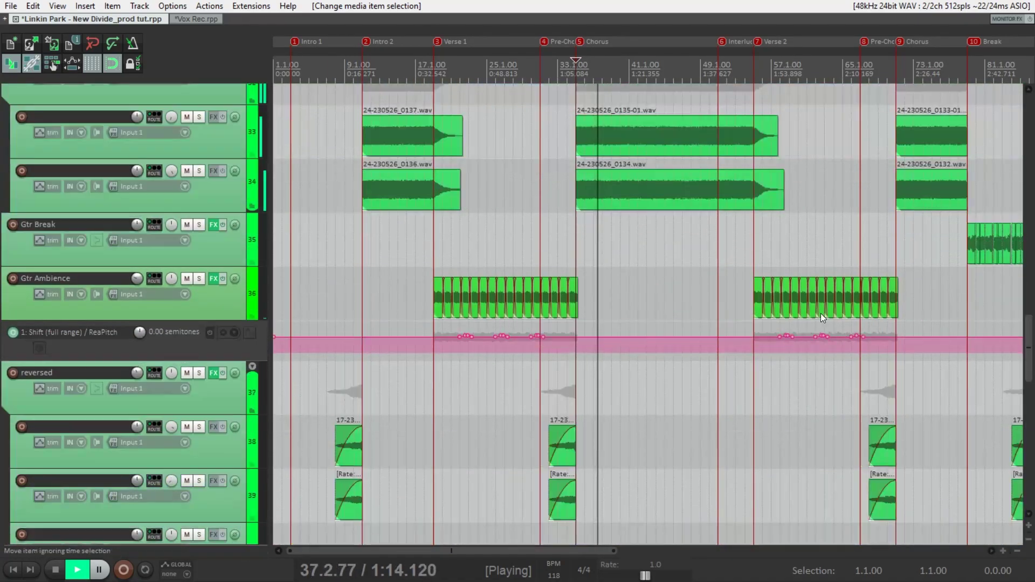
{"action": "scroll", "coordinate": [1031, 327], "scroll_direction": "up", "scroll_amount": 15}
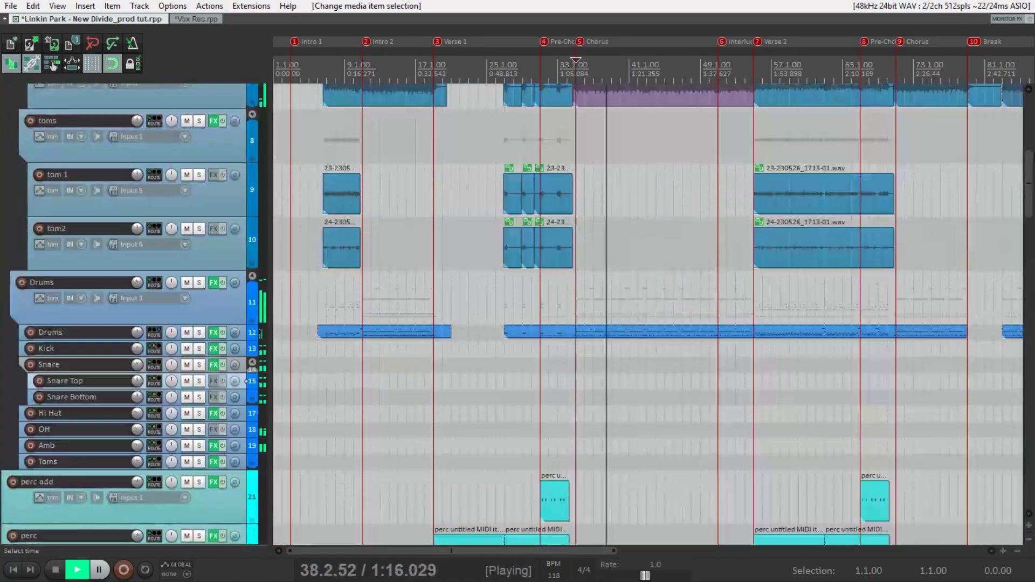
{"action": "scroll", "coordinate": [647, 313], "scroll_direction": "down", "scroll_amount": 20}
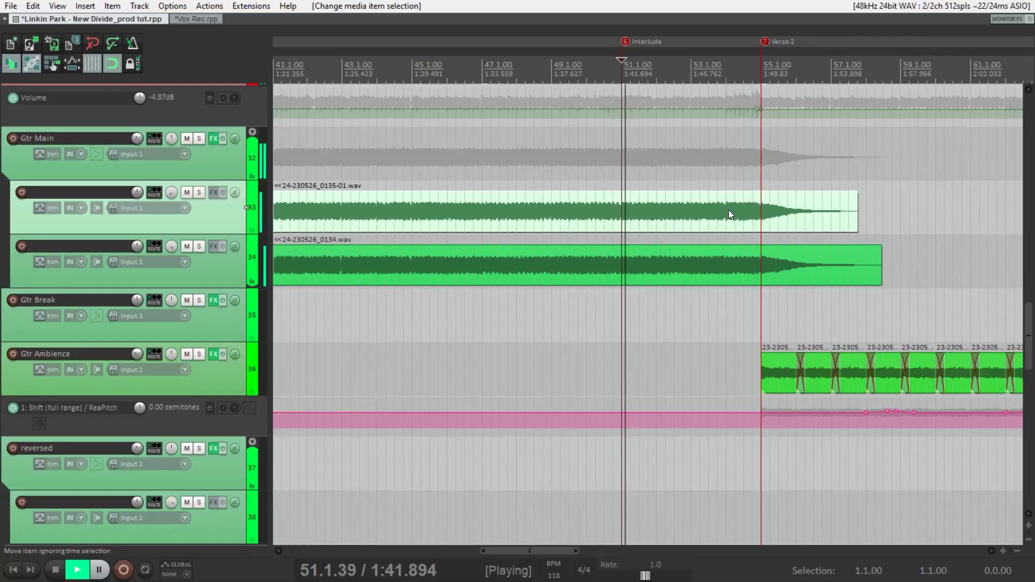
Play the Interlude in the full mix and look through its guitar, hat and drum tracks
{"action": "scroll", "coordinate": [729, 214], "scroll_direction": "down", "scroll_amount": 10}
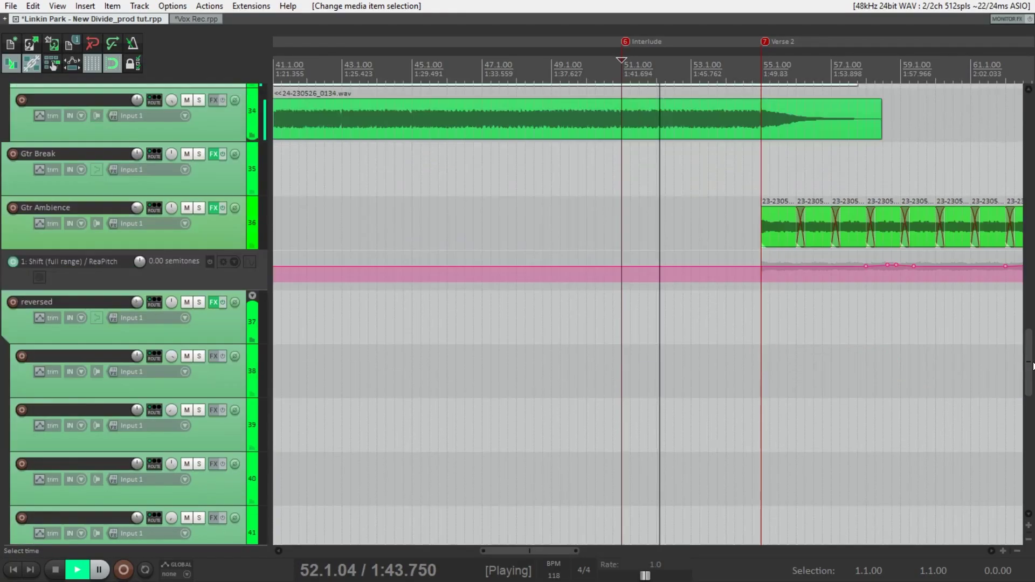
{"action": "scroll", "coordinate": [647, 313], "scroll_direction": "down", "scroll_amount": 4}
{"action": "scroll", "coordinate": [647, 313], "scroll_direction": "up", "scroll_amount": 20}
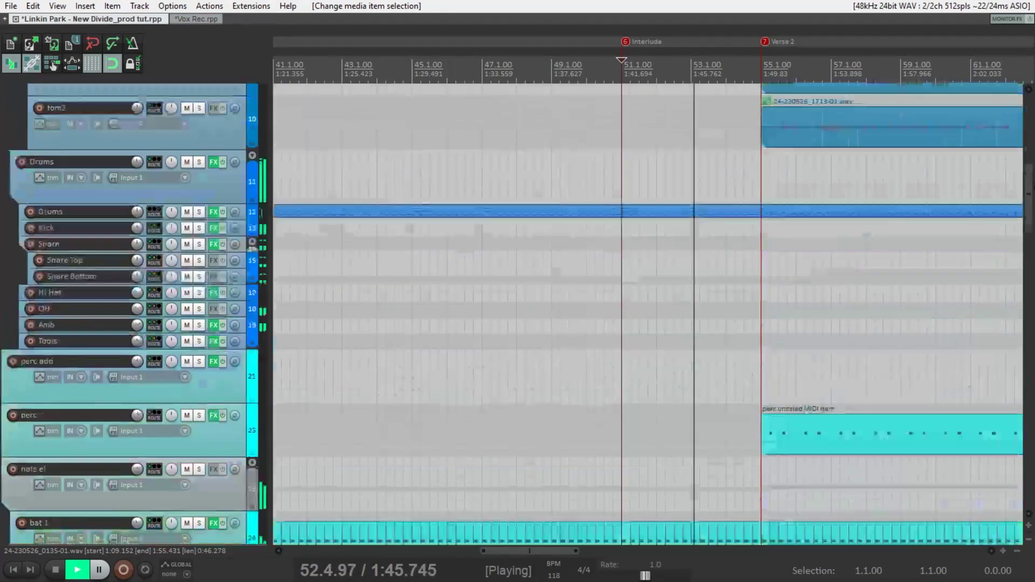
{"action": "scroll", "coordinate": [646, 313], "scroll_direction": "down", "scroll_amount": 3}
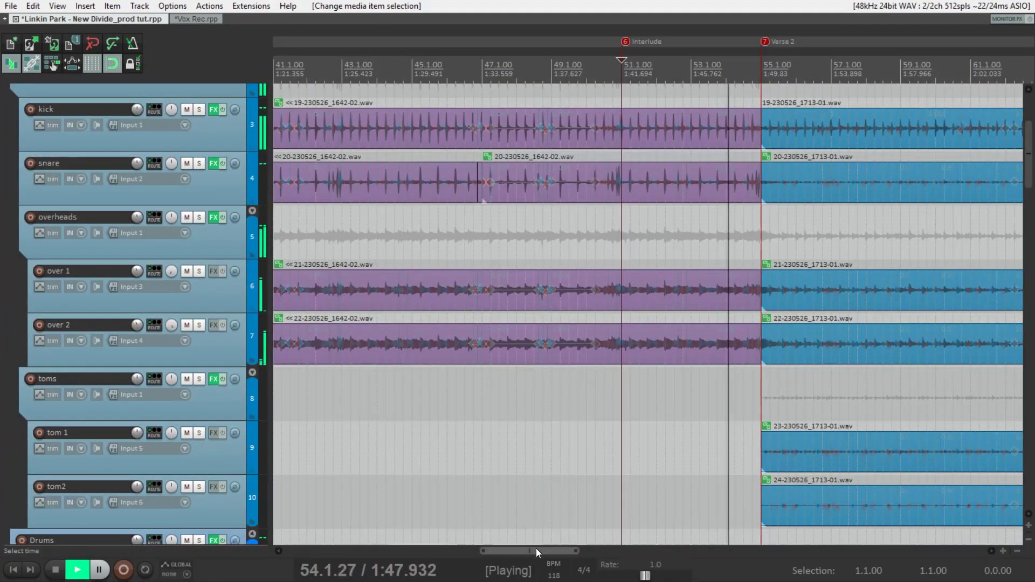
Audition the Drums full group in solo from the start of Verse 2 at bar 55
{"action": "left_click_drag", "start_coordinate": [536, 548], "coordinate": [589, 560]}
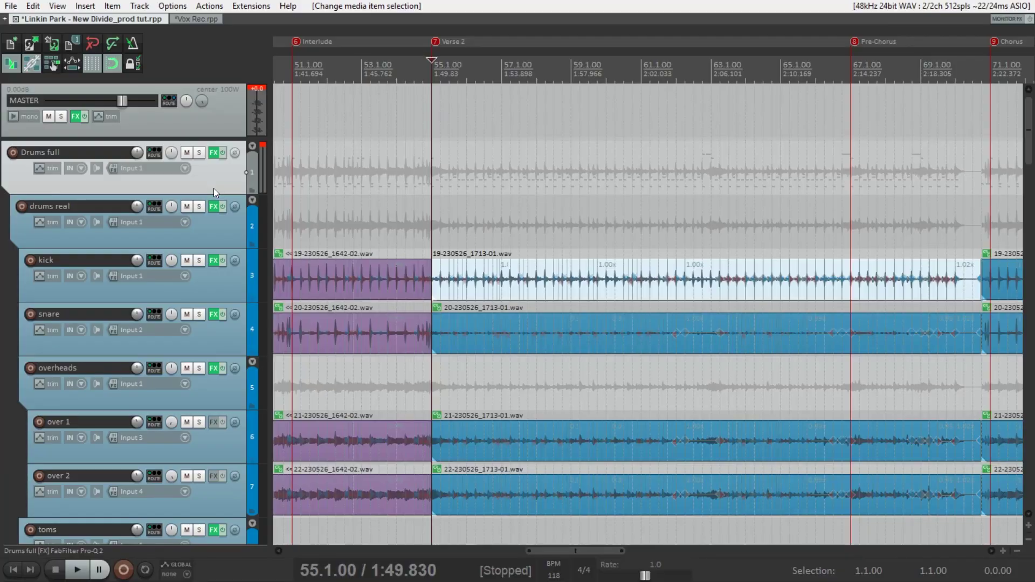
{"action": "left_click", "coordinate": [199, 153]}
{"action": "key", "text": "space"}
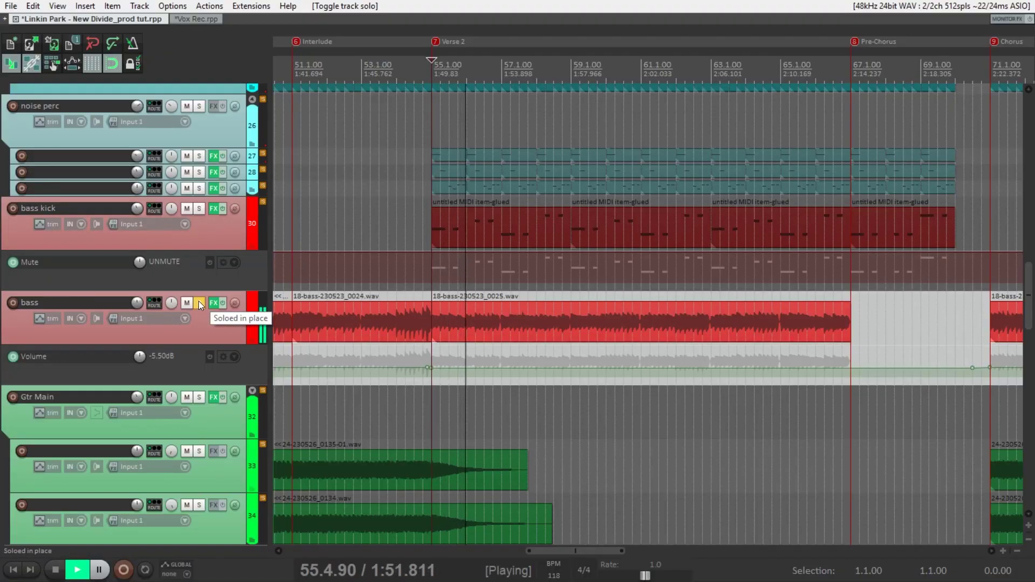
End the bass solo, play Verse 2 from bar 55 in the full mix and look through its tracks
{"action": "left_click", "coordinate": [199, 303]}
{"action": "key", "text": "space"}
{"action": "key", "text": "space"}
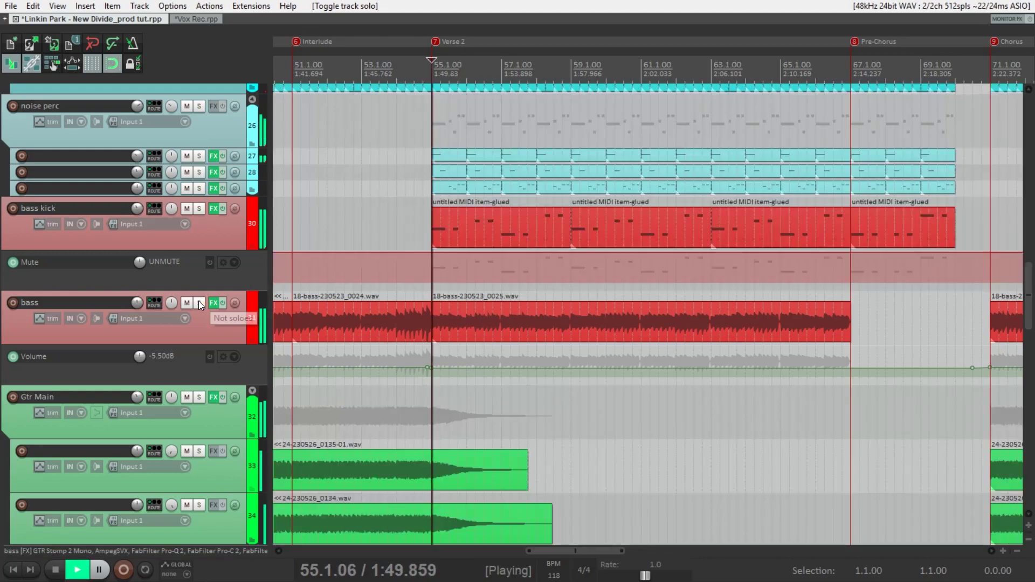
{"action": "key", "text": "Page_Down"}
{"action": "scroll", "coordinate": [953, 280], "scroll_direction": "down", "scroll_amount": 5}
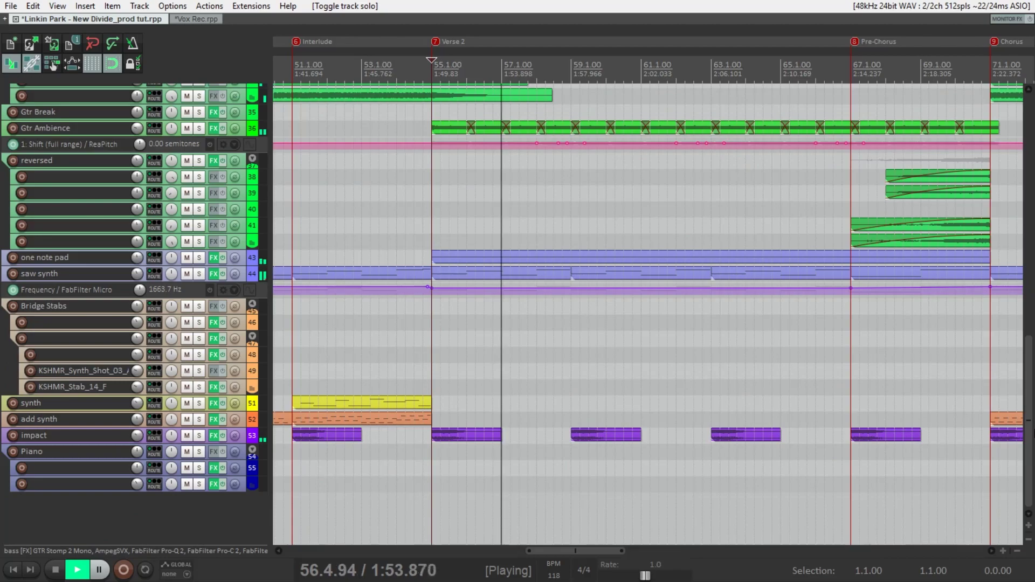
{"action": "scroll", "coordinate": [640, 192], "scroll_direction": "up", "scroll_amount": 10}
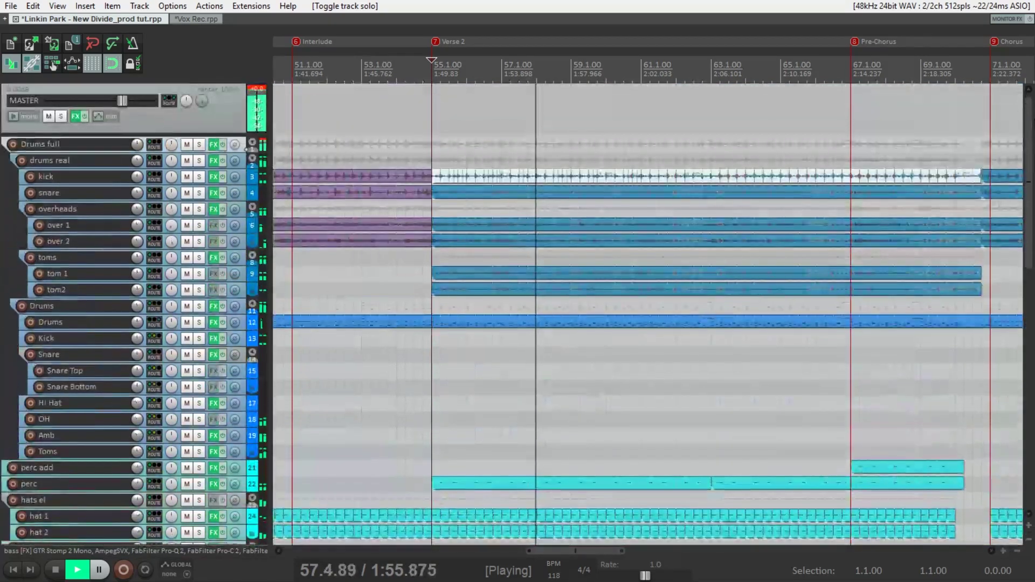
{"action": "scroll", "coordinate": [641, 192], "scroll_direction": "down", "scroll_amount": 3}
{"action": "scroll", "coordinate": [750, 182], "scroll_direction": "up", "scroll_amount": 1}
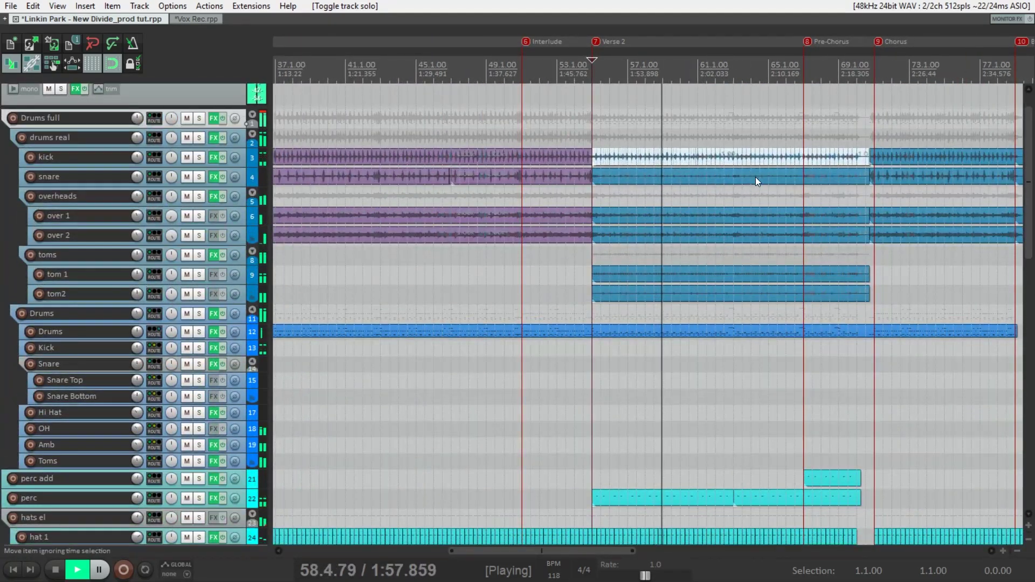
{"action": "left_click_drag", "start_coordinate": [554, 548], "coordinate": [610, 548]}
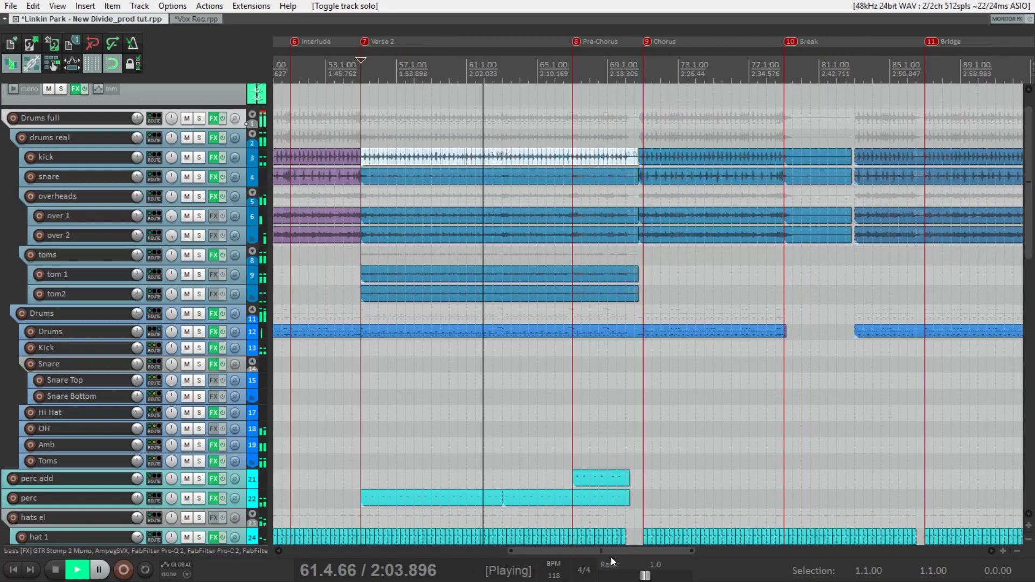
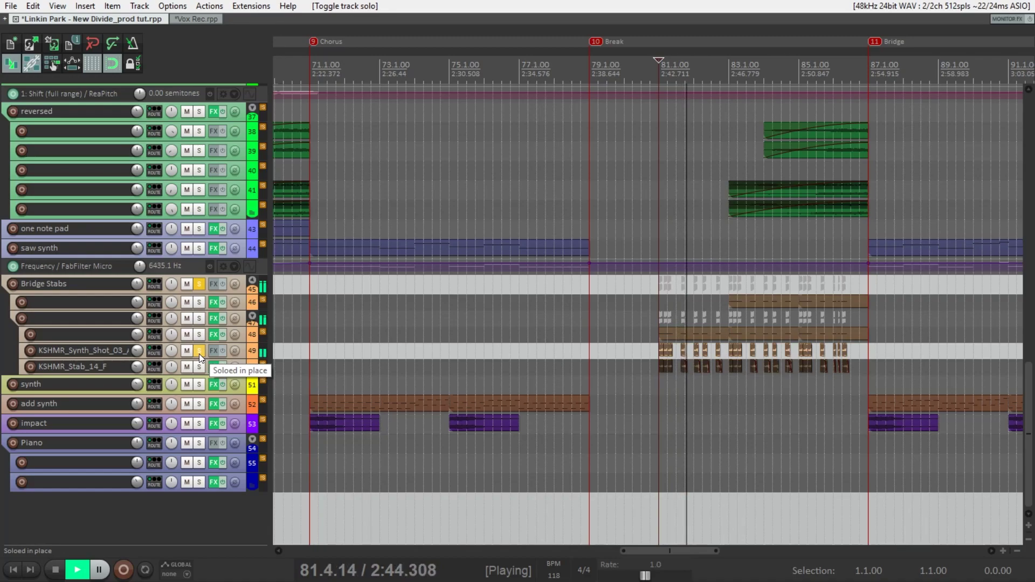
Audition the KSHMR_Stab_14_F track in solo within the Bridge Stabs group from bar 81 instead of the synth shot
{"action": "key", "text": "space"}
{"action": "left_click", "coordinate": [199, 351]}
{"action": "left_click", "coordinate": [196, 367]}
{"action": "key", "text": "space"}
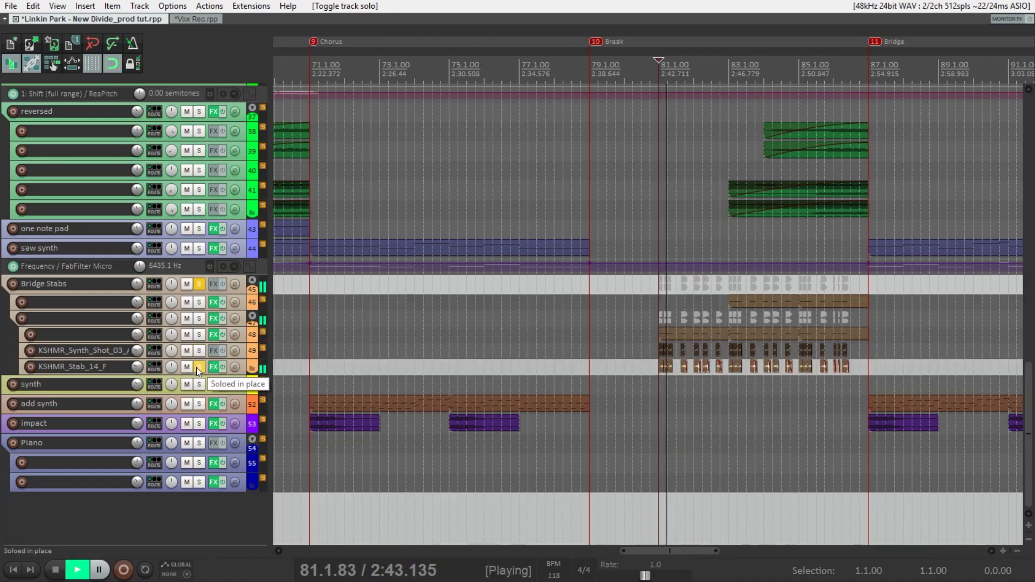
{"action": "left_click", "coordinate": [197, 367]}
{"action": "key", "text": "space"}
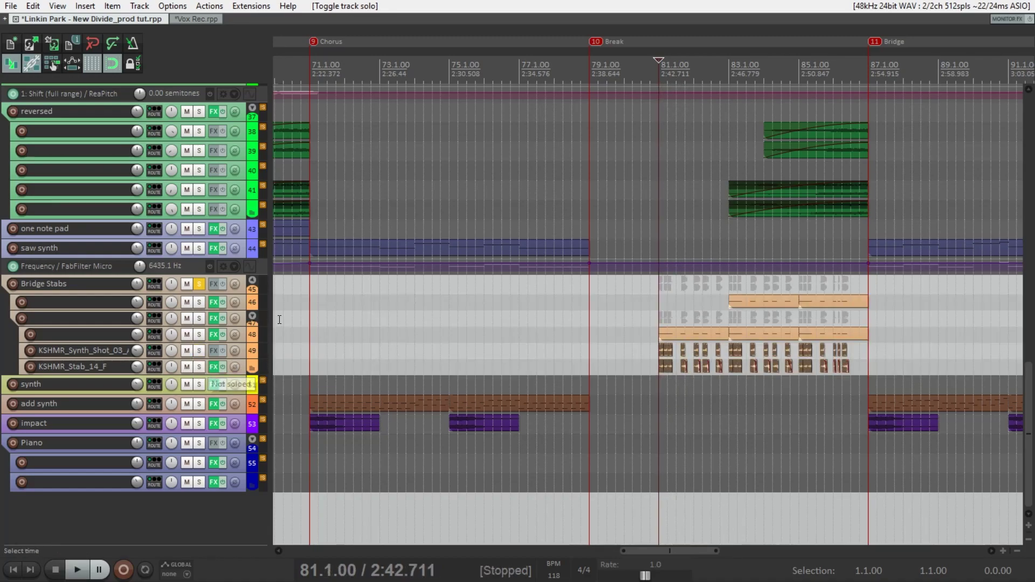
Audition track 48 in solo and inspect its Serum instrument, including the wavetable choices for oscillator A
{"action": "left_click", "coordinate": [248, 335]}
{"action": "key", "text": "s"}
{"action": "key", "text": "shift+f"}
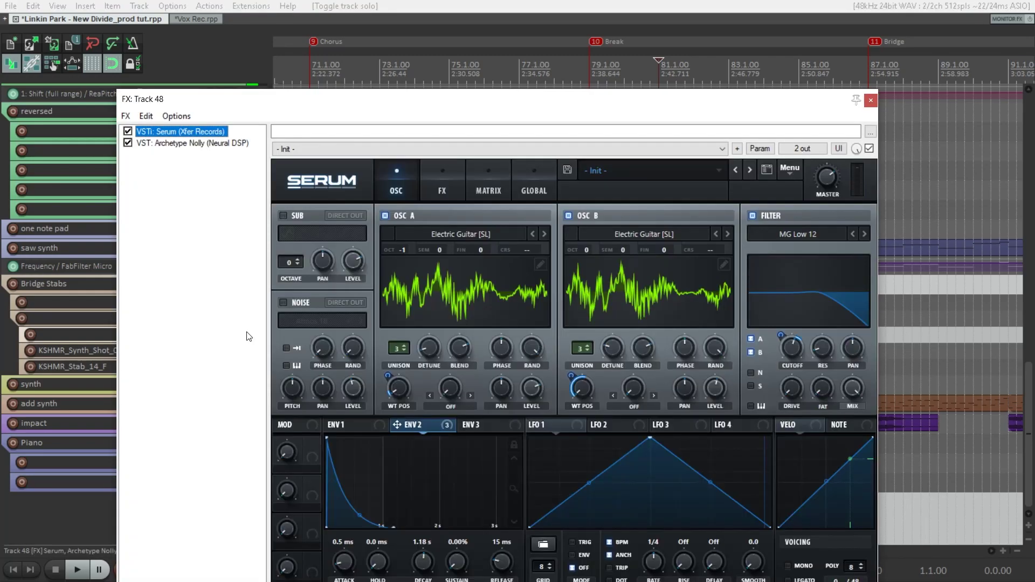
{"action": "key", "text": "space"}
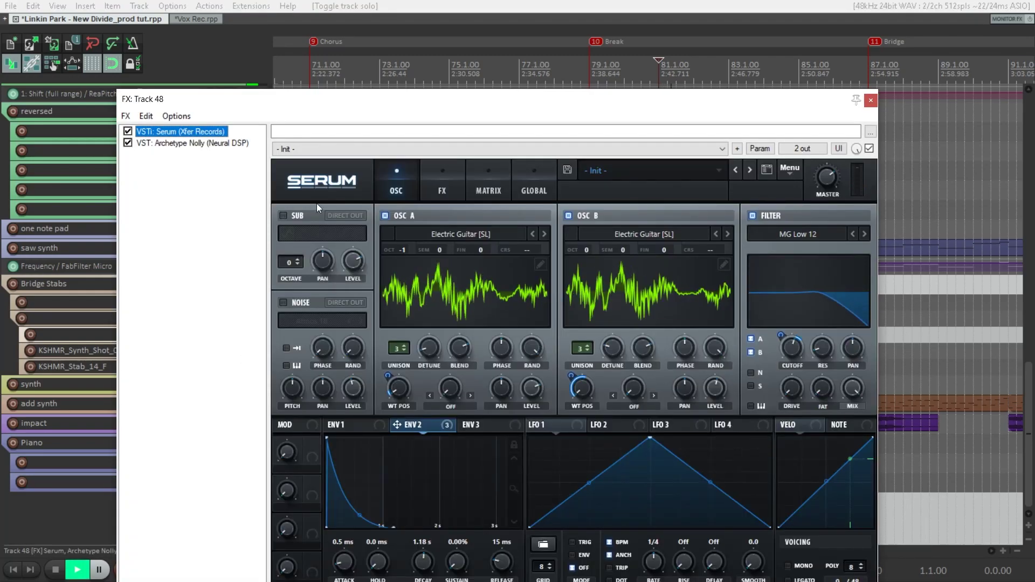
{"action": "left_click_drag", "start_coordinate": [436, 108], "coordinate": [495, 86]}
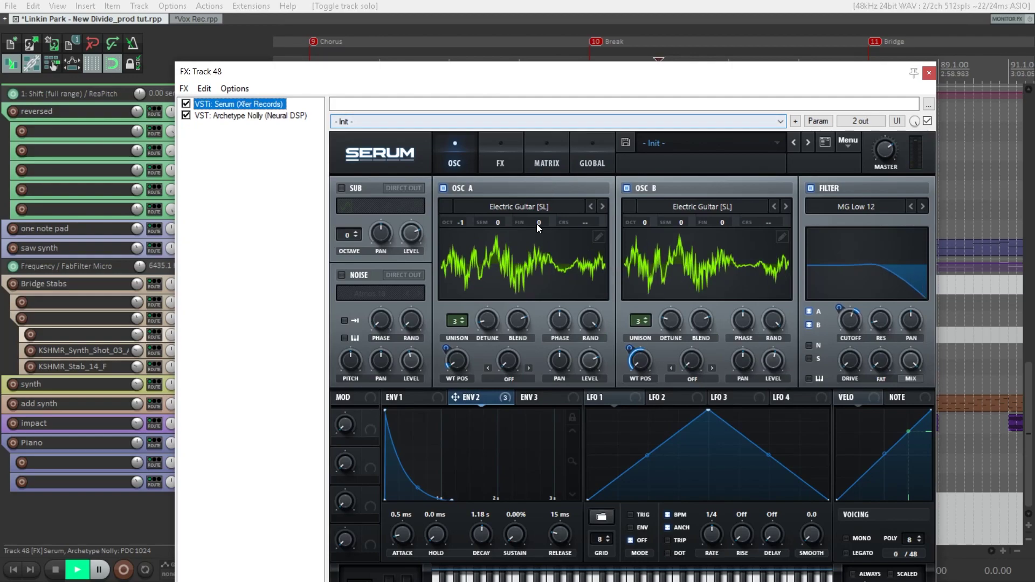
{"action": "key", "text": "space"}
{"action": "left_click", "coordinate": [471, 154]}
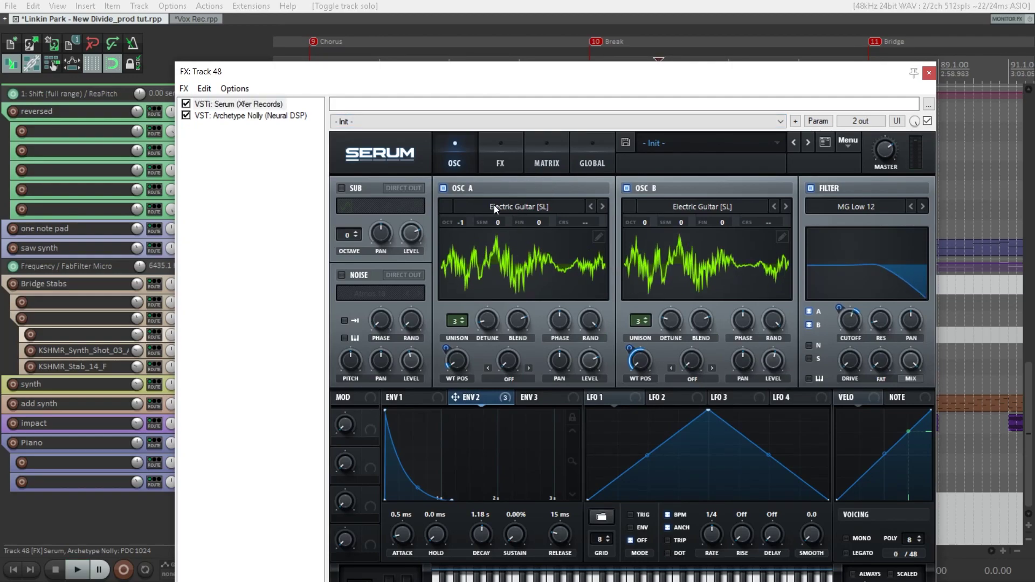
{"action": "left_click", "coordinate": [494, 206]}
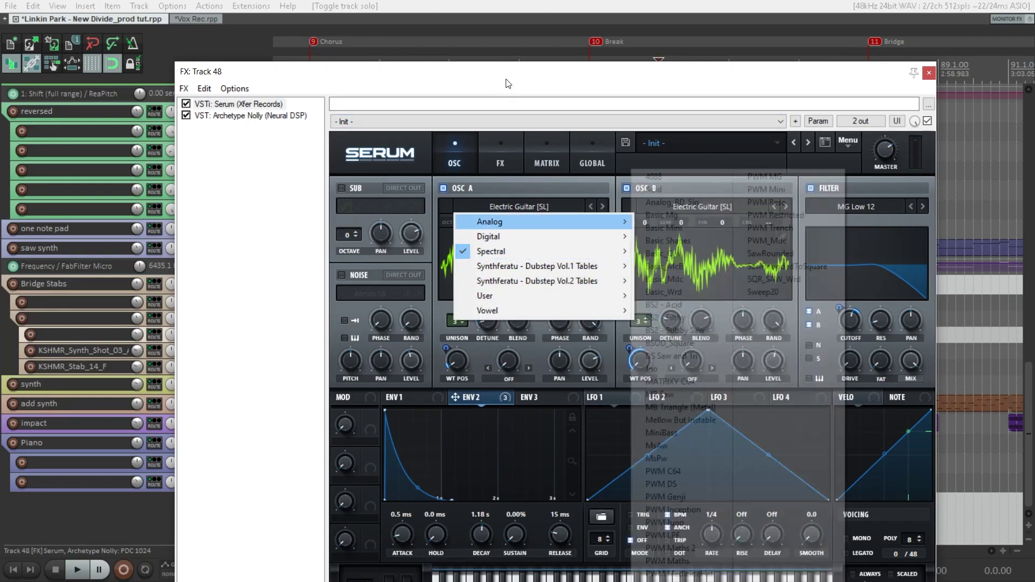
Compare track 48 with Archetype Nolly bypassed and re-enabled, and close its effects chain
{"action": "left_click", "coordinate": [253, 115]}
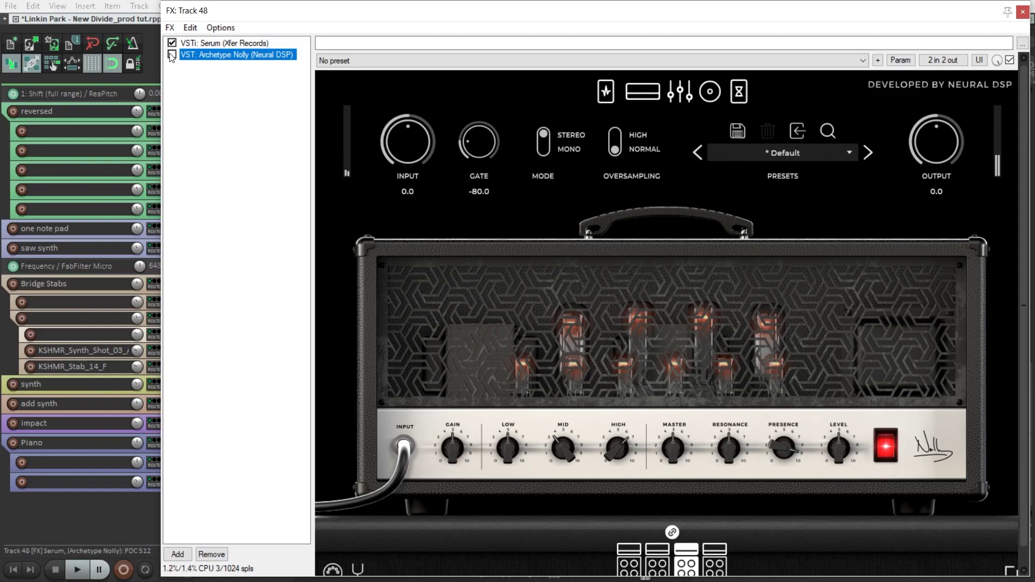
{"action": "left_click", "coordinate": [190, 46]}
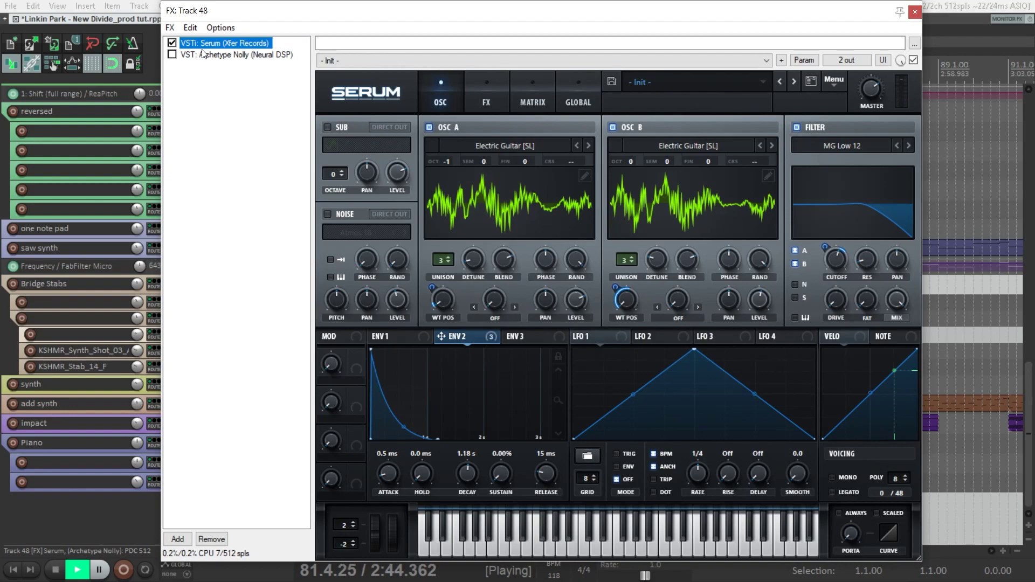
{"action": "left_click", "coordinate": [203, 53]}
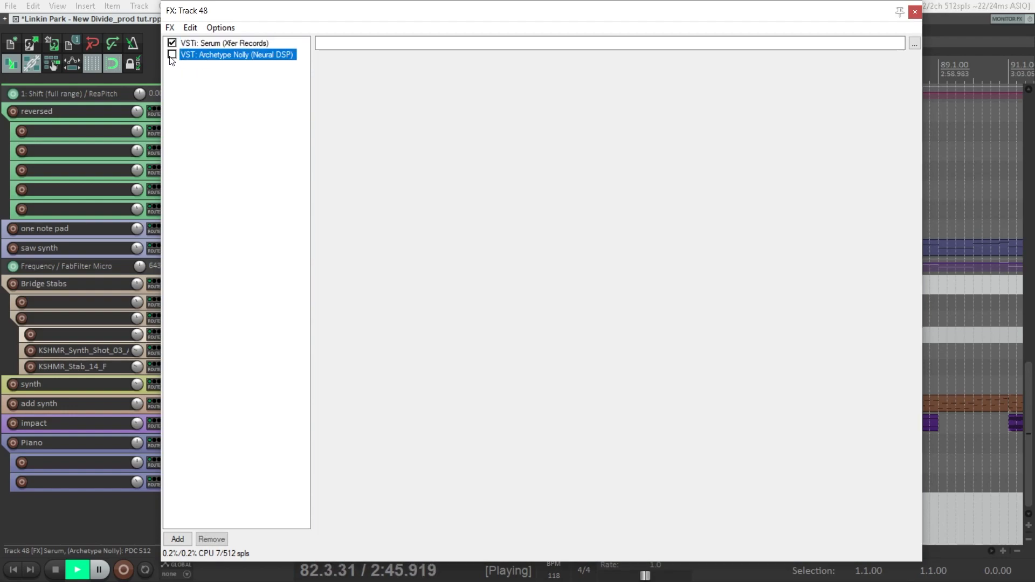
{"action": "left_click", "coordinate": [172, 55]}
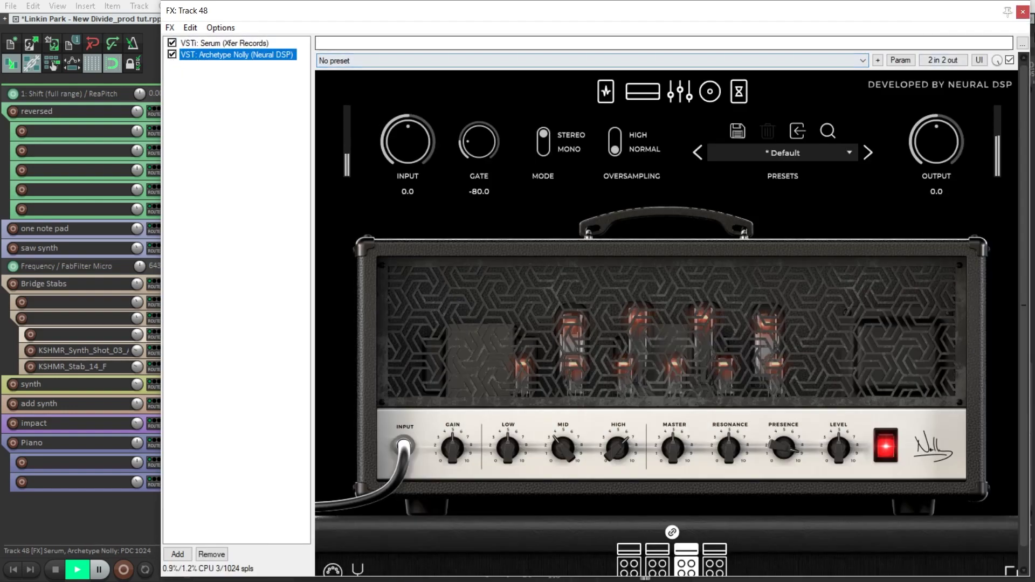
{"action": "left_click", "coordinate": [1022, 11]}
Clear the track 48 and Bridge Stabs solos, play the Break in the full mix and look through its tracks
{"action": "left_click", "coordinate": [198, 332]}
{"action": "key", "text": "space"}
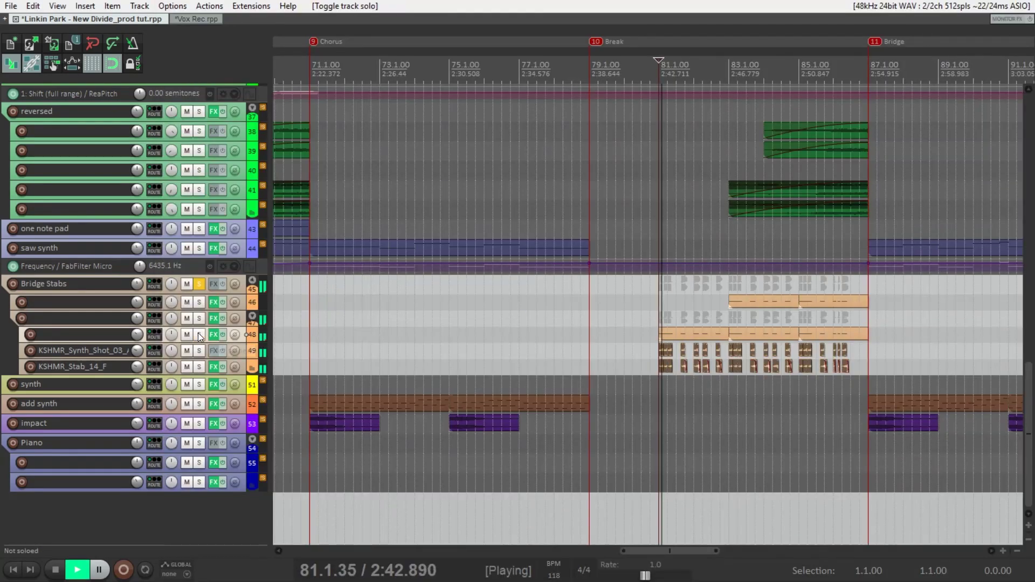
{"action": "left_click", "coordinate": [198, 284]}
{"action": "scroll", "coordinate": [676, 258], "scroll_direction": "down", "scroll_amount": 2}
{"action": "scroll", "coordinate": [676, 258], "scroll_direction": "up", "scroll_amount": 2}
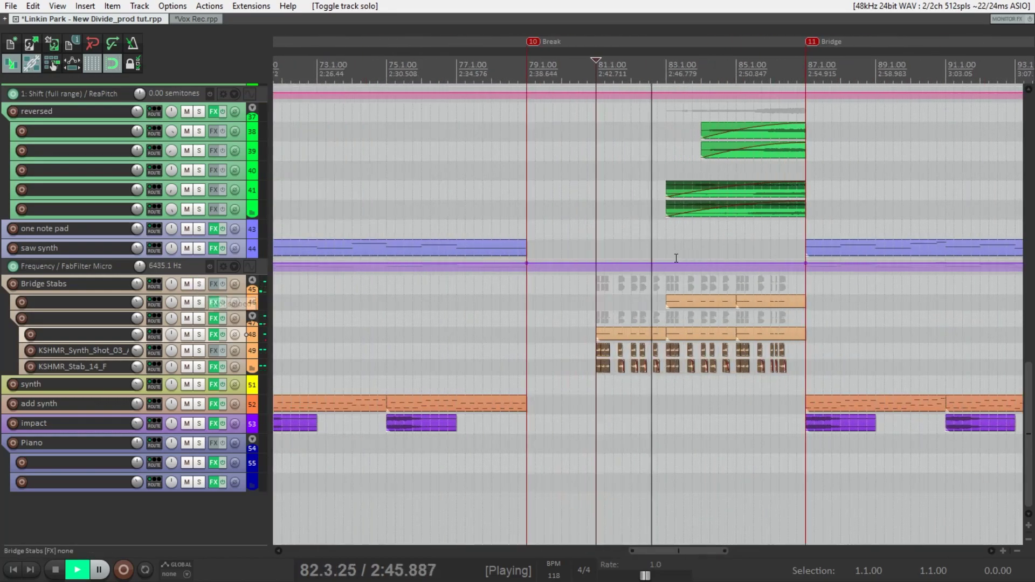
{"action": "scroll", "coordinate": [676, 259], "scroll_direction": "down", "scroll_amount": 3}
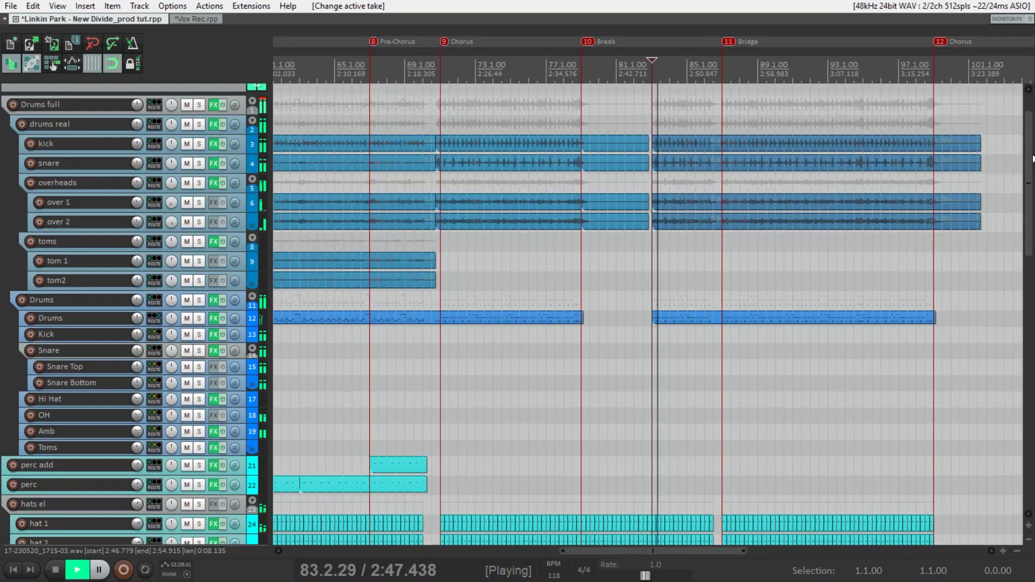
{"action": "scroll", "coordinate": [647, 313], "scroll_direction": "down", "scroll_amount": 10}
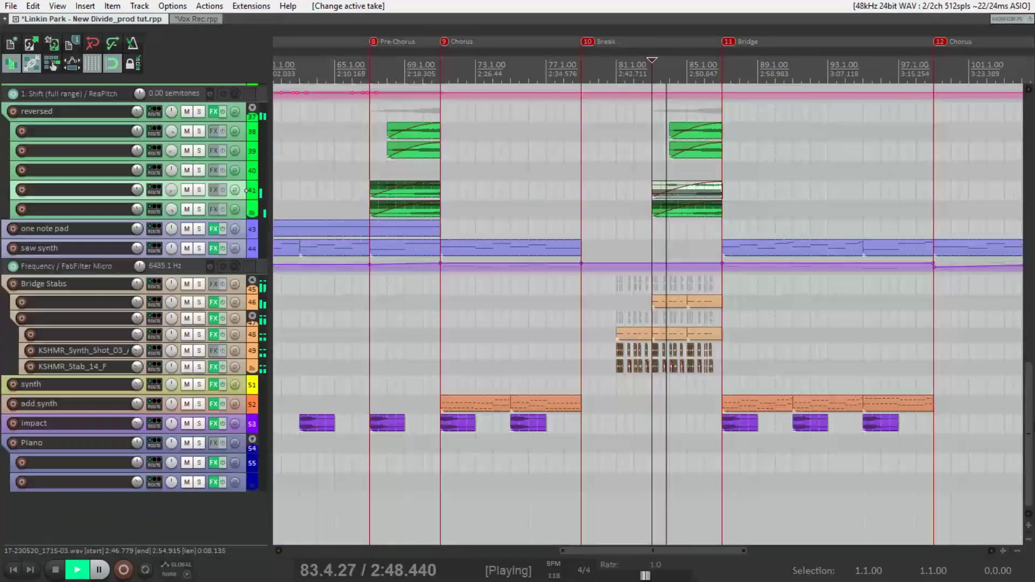
Audition the Bridge Stabs group from bar 83 in solo and narrow the solo to track 46
{"action": "key", "text": "space"}
{"action": "left_click", "coordinate": [197, 284]}
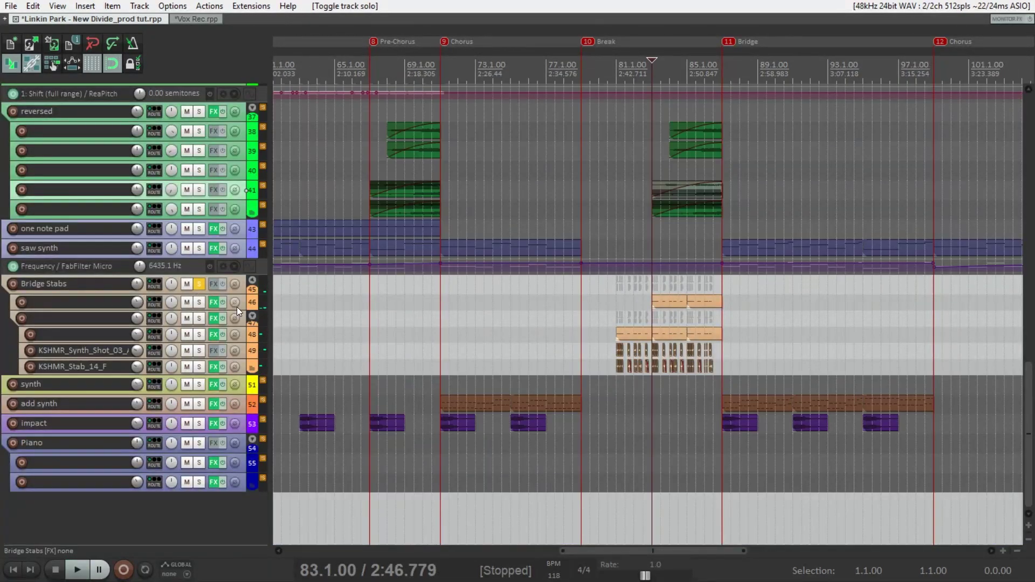
{"action": "key", "text": "space"}
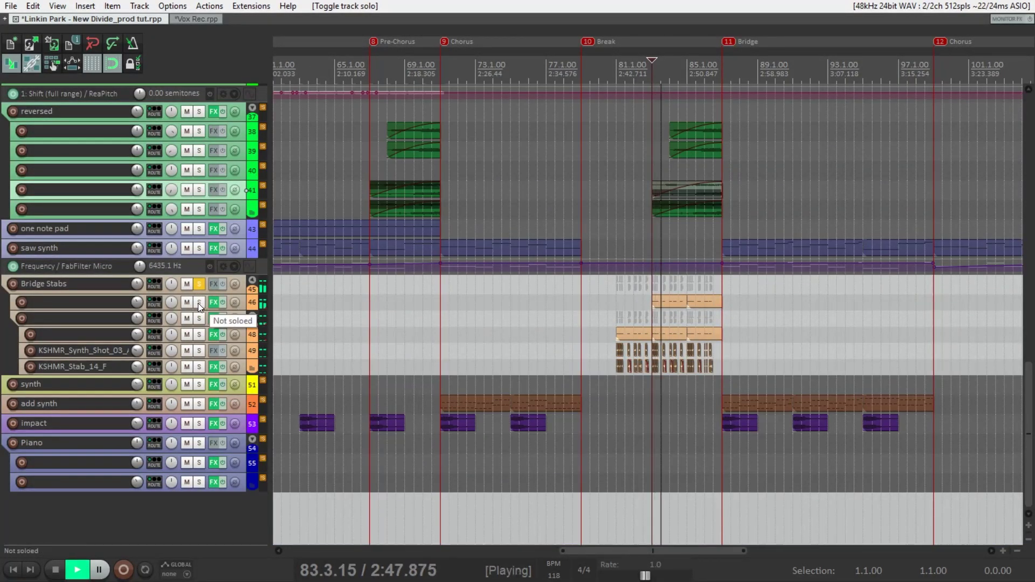
{"action": "left_click", "coordinate": [199, 303]}
Inspect the oscillators, Envelope 2 and built-in effects of Serum on track 46, and close its effects chain
{"action": "left_click", "coordinate": [247, 301]}
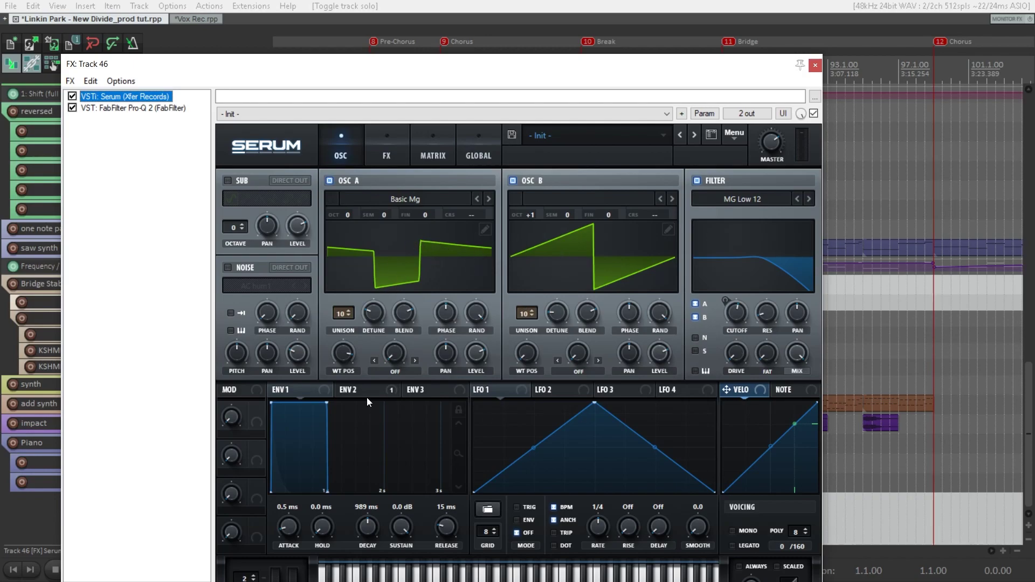
{"action": "left_click", "coordinate": [350, 390]}
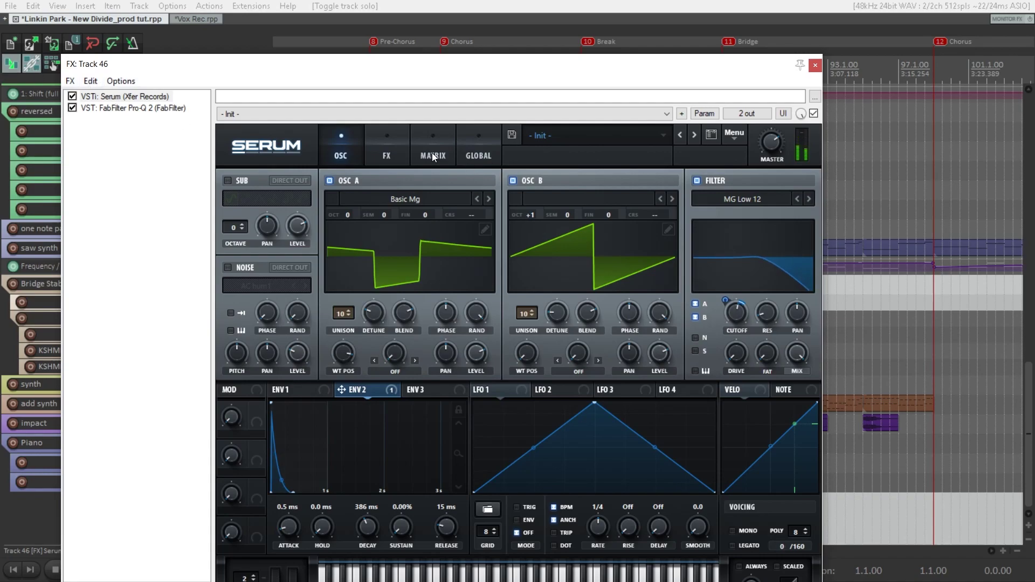
{"action": "left_click", "coordinate": [387, 148]}
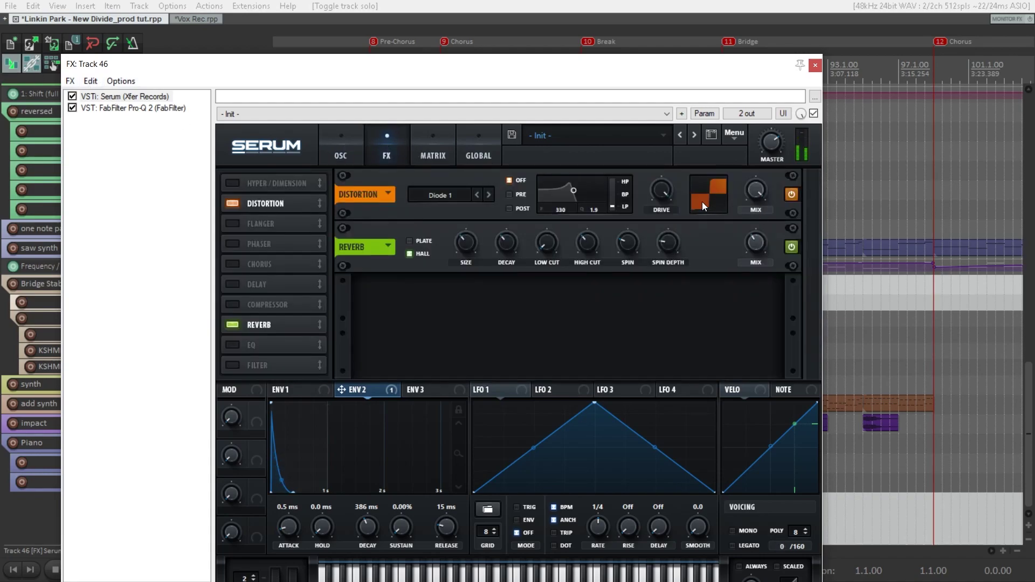
{"action": "left_click", "coordinate": [815, 65]}
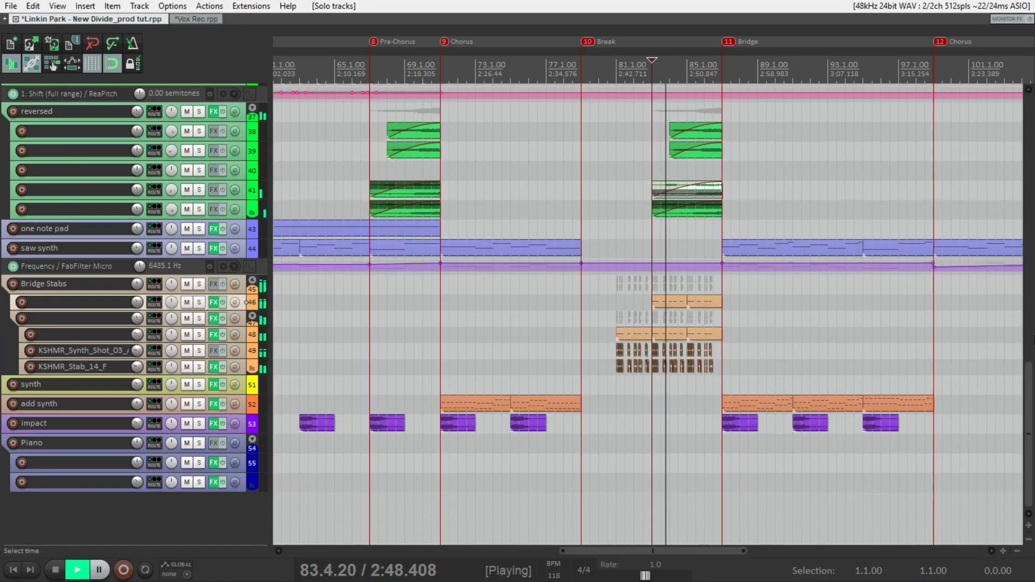
Play the end of the Break and the start of the Bridge in the full mix, looking through the guitar, bass and drum tracks
{"action": "scroll", "coordinate": [1029, 377], "scroll_direction": "up", "scroll_amount": 5}
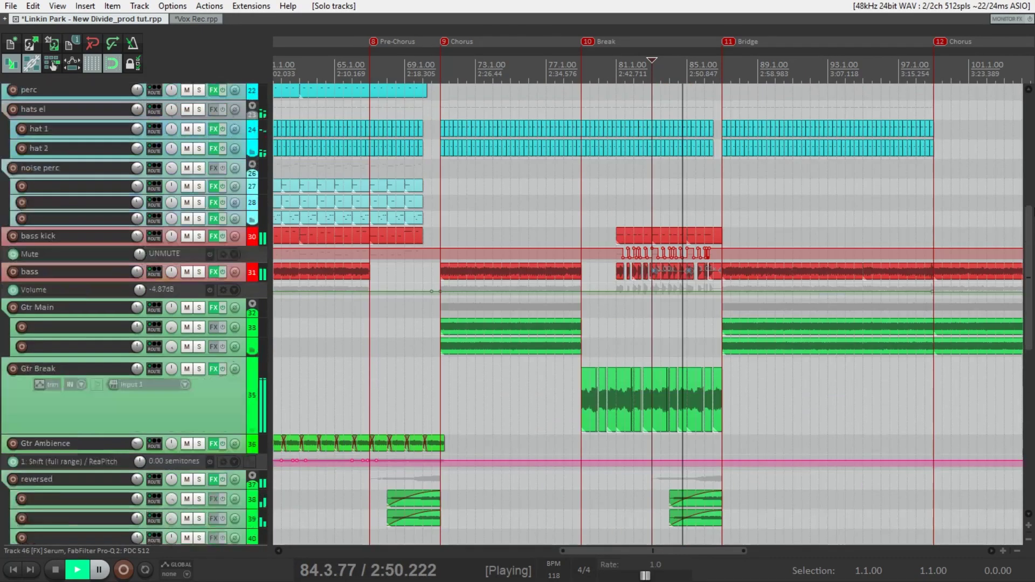
{"action": "scroll", "coordinate": [1005, 224], "scroll_direction": "up", "scroll_amount": 4}
{"action": "scroll", "coordinate": [1005, 224], "scroll_direction": "down", "scroll_amount": 5}
{"action": "scroll", "coordinate": [800, 238], "scroll_direction": "down", "scroll_amount": 4}
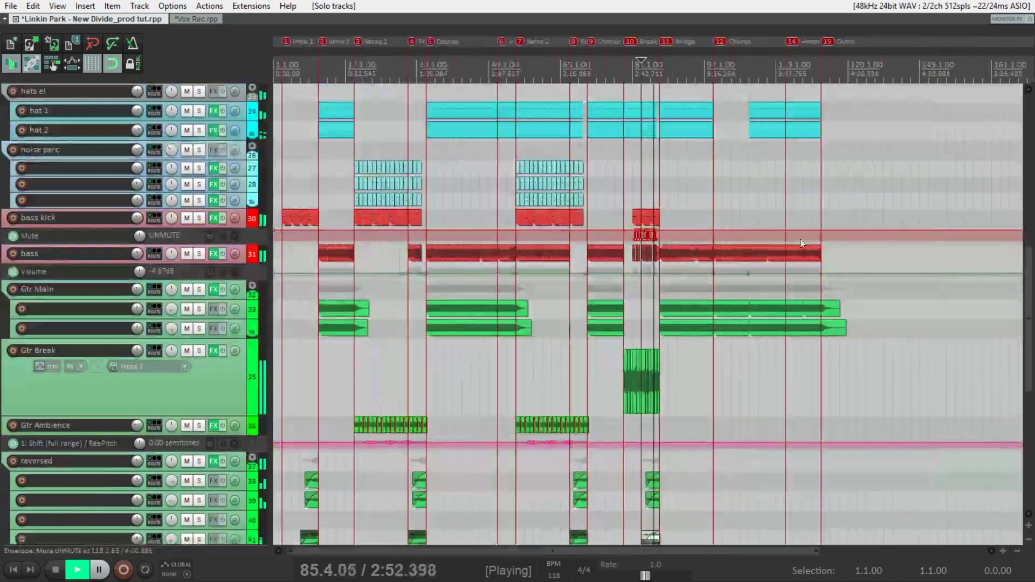
{"action": "scroll", "coordinate": [800, 238], "scroll_direction": "up", "scroll_amount": 6}
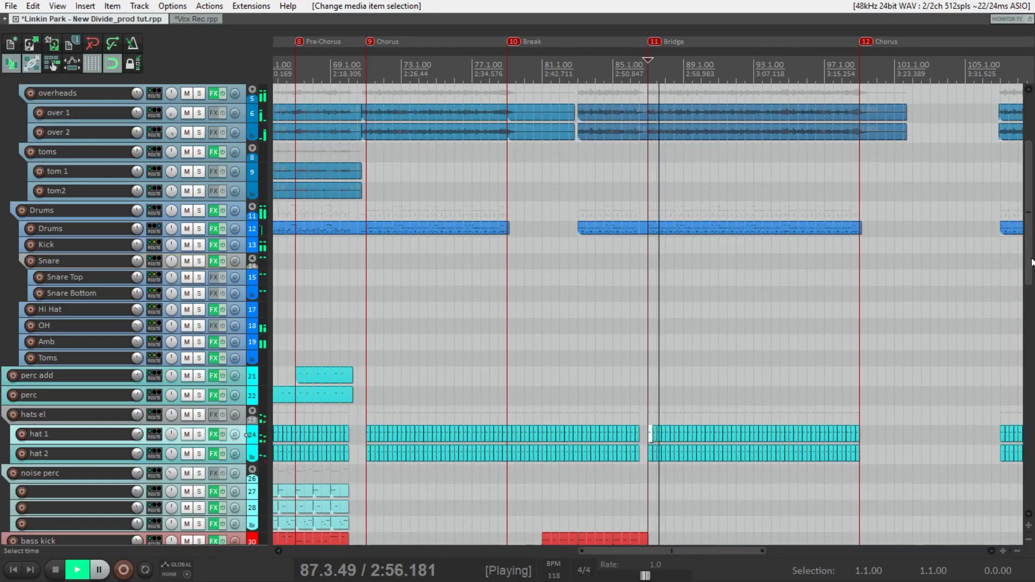
{"action": "scroll", "coordinate": [1032, 166], "scroll_direction": "up", "scroll_amount": 3}
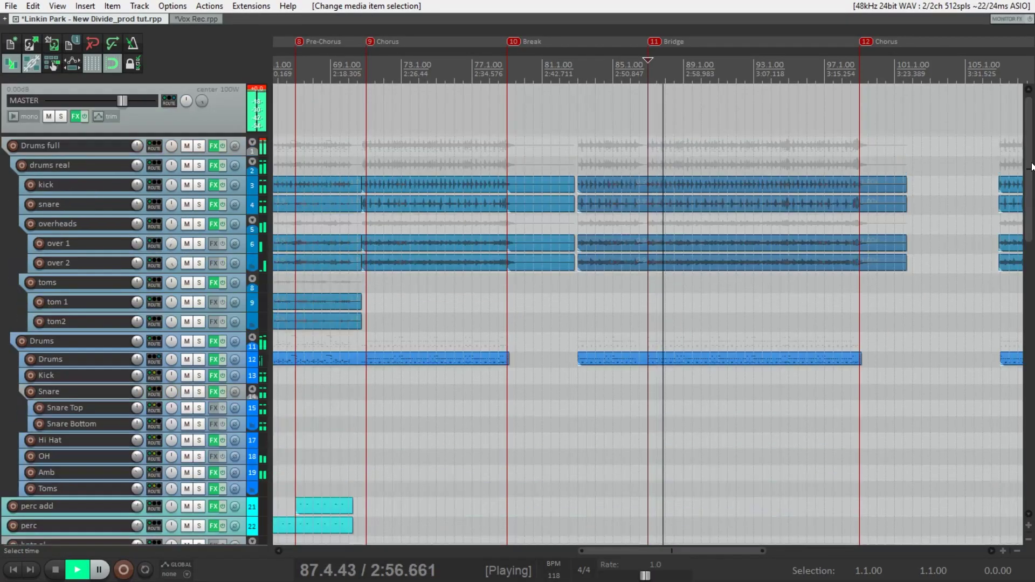
Audition the Drums full group, the hats el group and the bass track in solo one after the other in the Bridge
{"action": "left_click", "coordinate": [198, 146]}
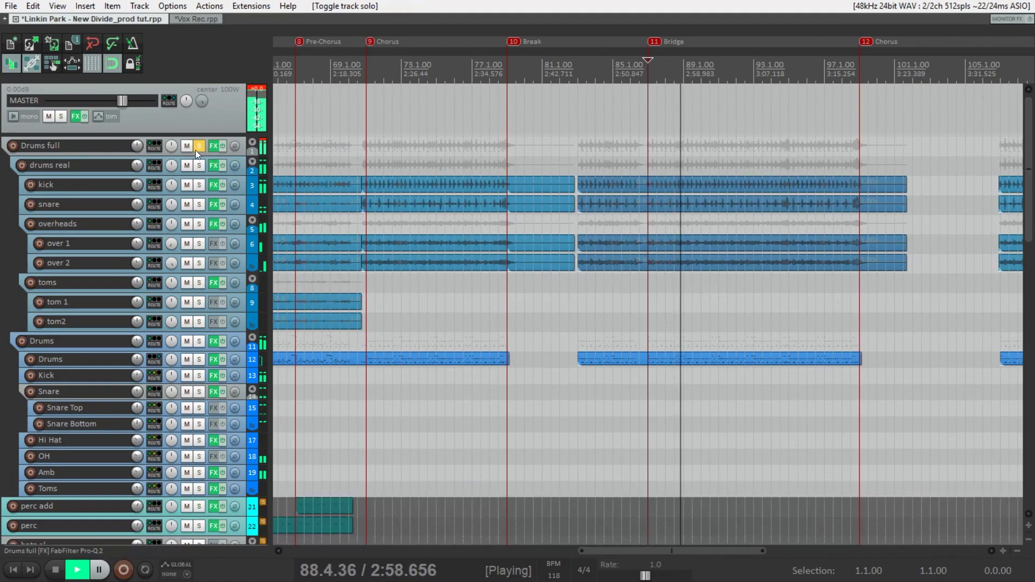
{"action": "scroll", "coordinate": [440, 260], "scroll_direction": "down", "scroll_amount": 10}
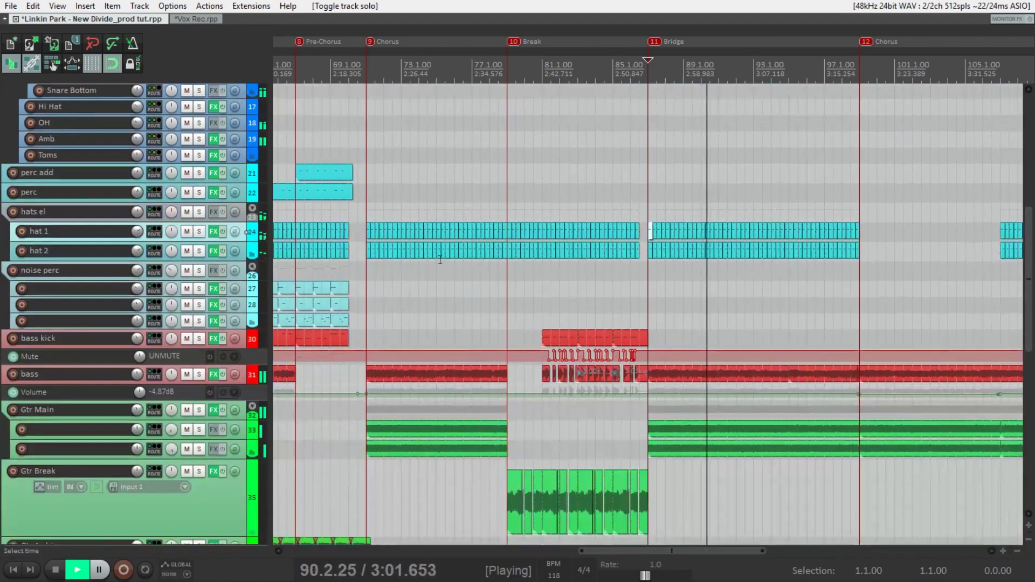
{"action": "left_click", "coordinate": [199, 212]}
{"action": "left_click", "coordinate": [199, 212]}
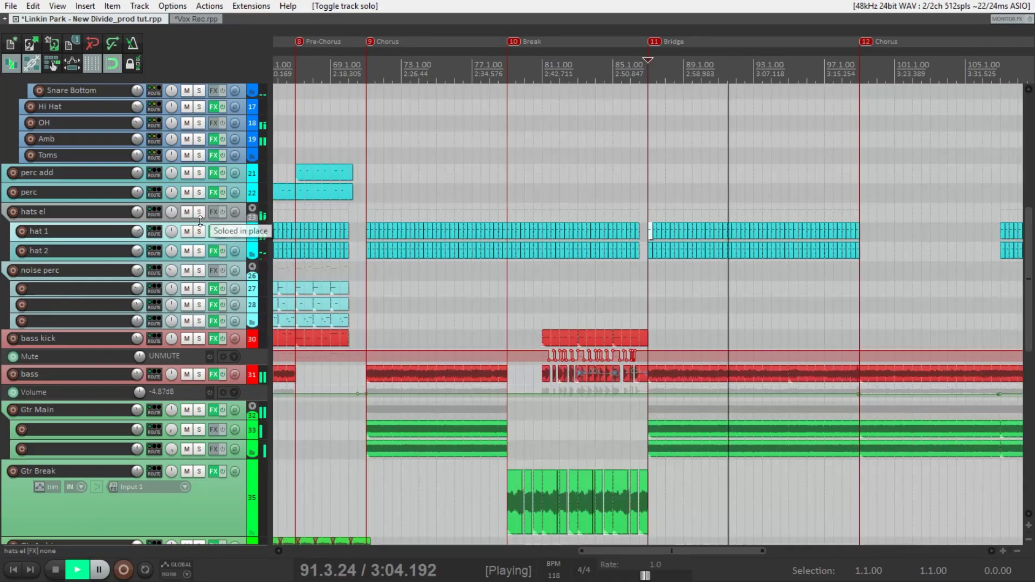
{"action": "left_click", "coordinate": [199, 374]}
{"action": "left_click", "coordinate": [200, 374]}
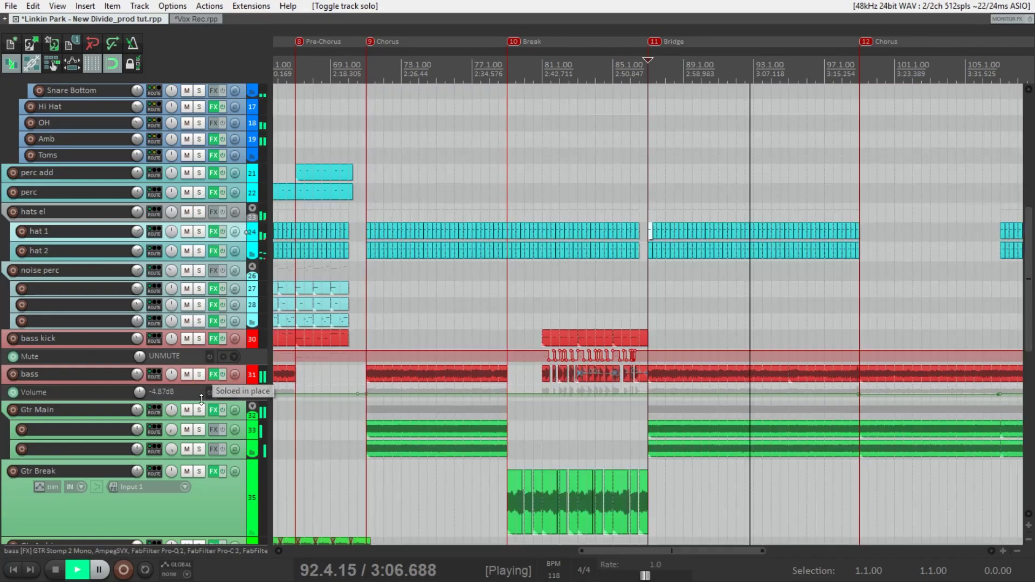
Audition the Gtr Main group, the saw synth and the add synth in solo one after the other in the Bridge
{"action": "left_click", "coordinate": [199, 410]}
{"action": "scroll", "coordinate": [1031, 249], "scroll_direction": "down", "scroll_amount": 8}
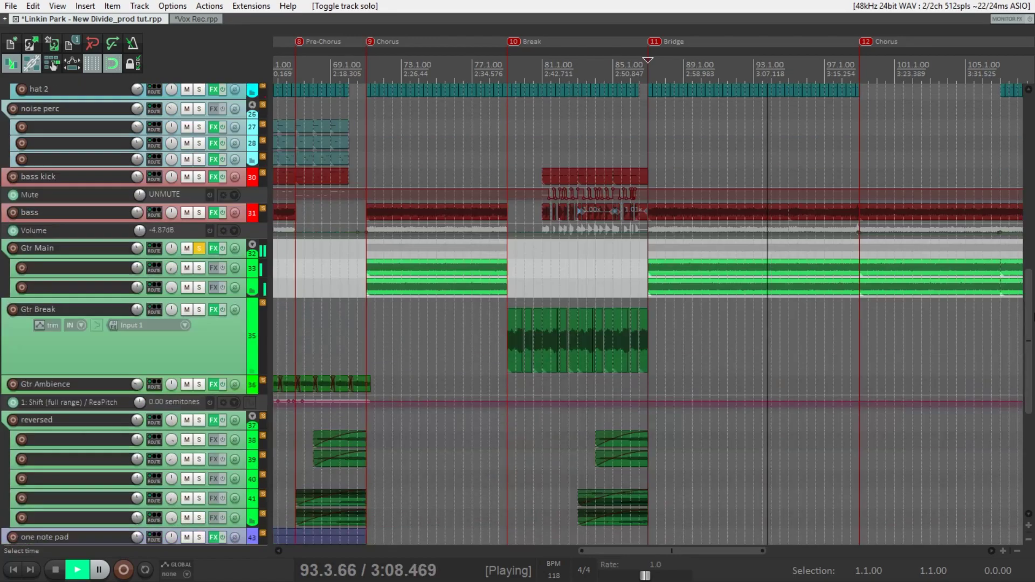
{"action": "left_click", "coordinate": [199, 132]}
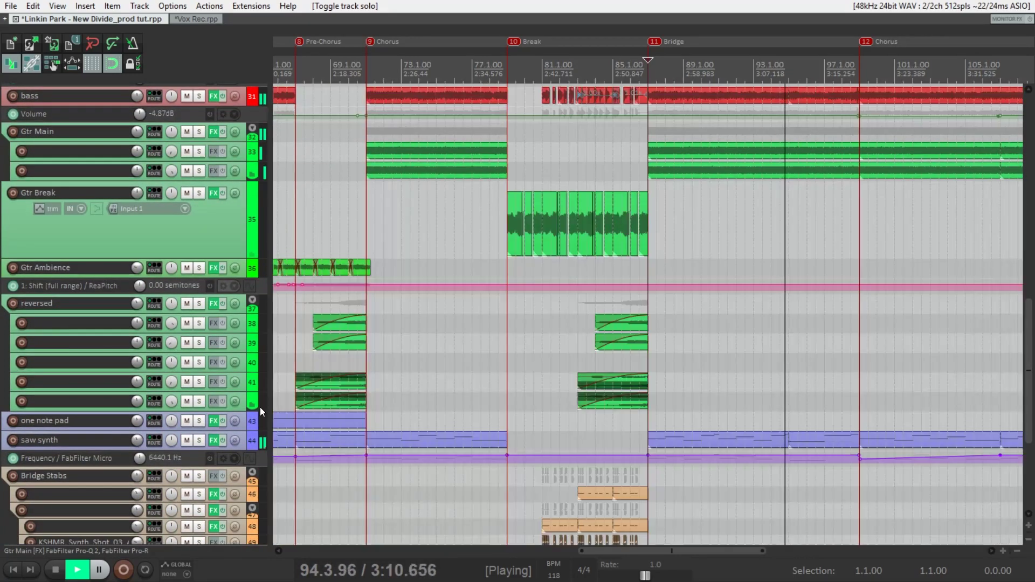
{"action": "left_click", "coordinate": [199, 441]}
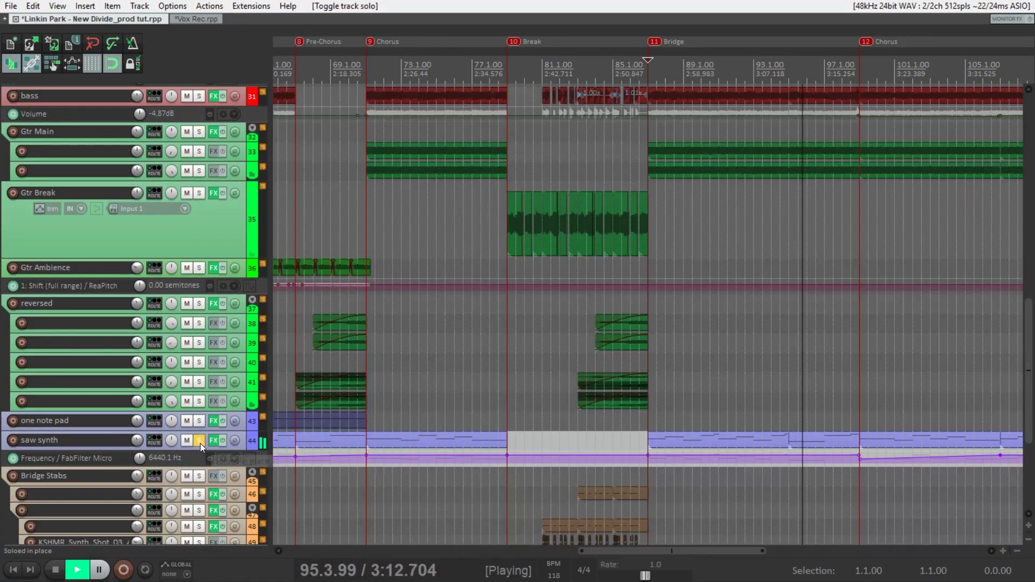
{"action": "left_click", "coordinate": [200, 442]}
{"action": "scroll", "coordinate": [224, 422], "scroll_direction": "down", "scroll_amount": 6}
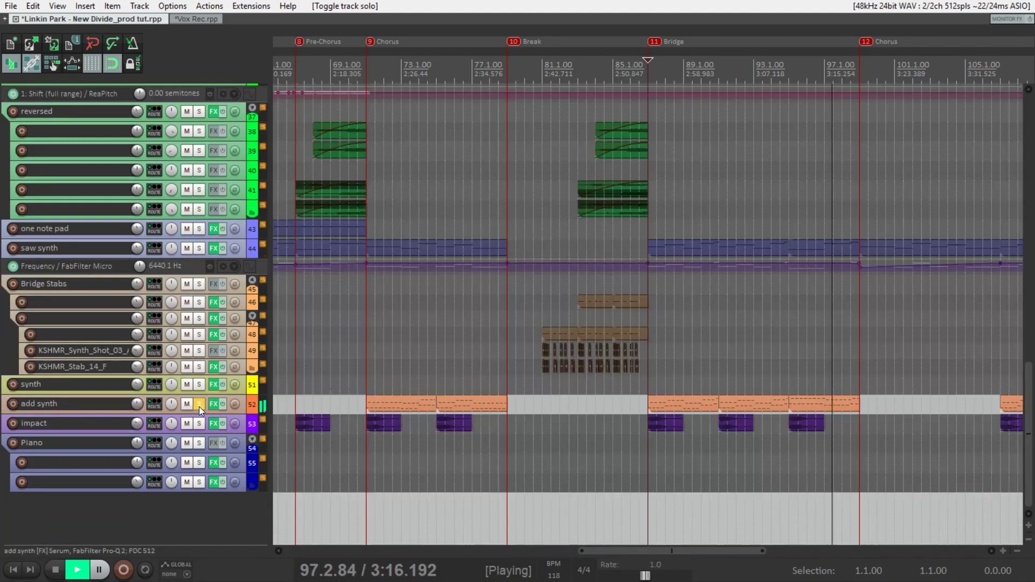
{"action": "left_click", "coordinate": [199, 406]}
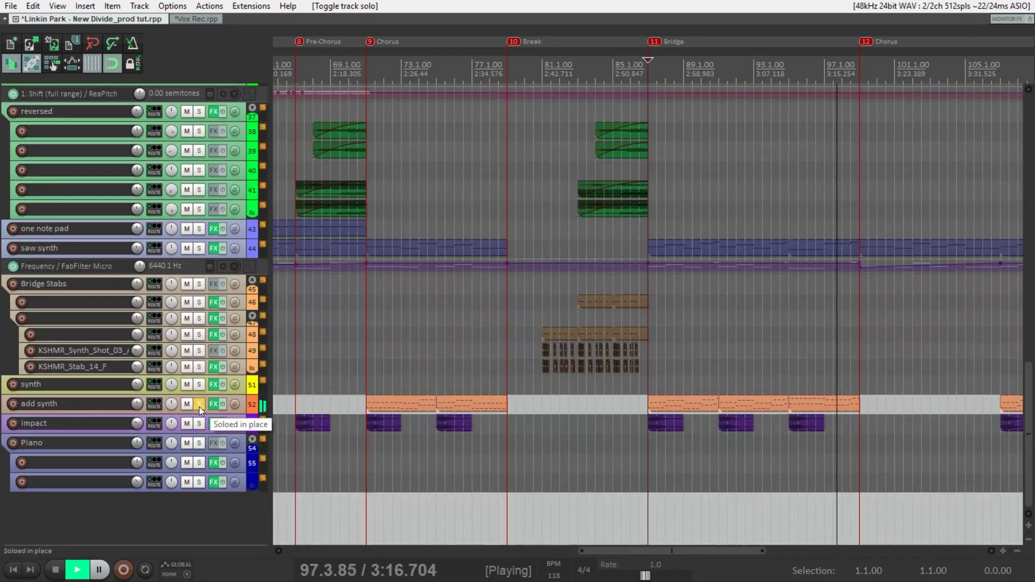
{"action": "left_click", "coordinate": [199, 407]}
Play the Chorus from bar 99 in the full mix, looking through the drum, hat and synth tracks
{"action": "scroll", "coordinate": [839, 246], "scroll_direction": "right", "scroll_amount": 3}
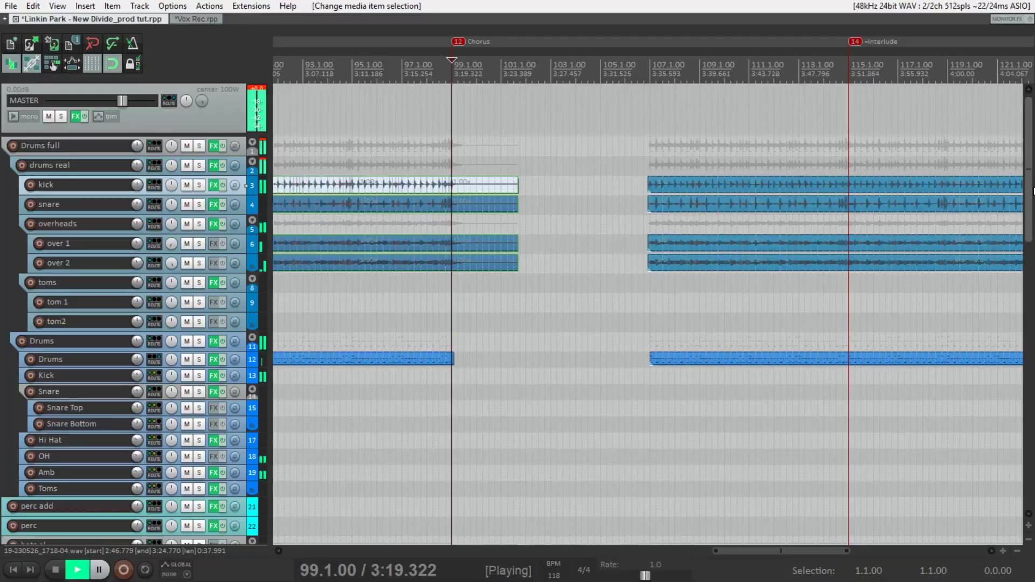
{"action": "scroll", "coordinate": [539, 296], "scroll_direction": "down", "scroll_amount": 3}
{"action": "scroll", "coordinate": [539, 312], "scroll_direction": "down", "scroll_amount": 15}
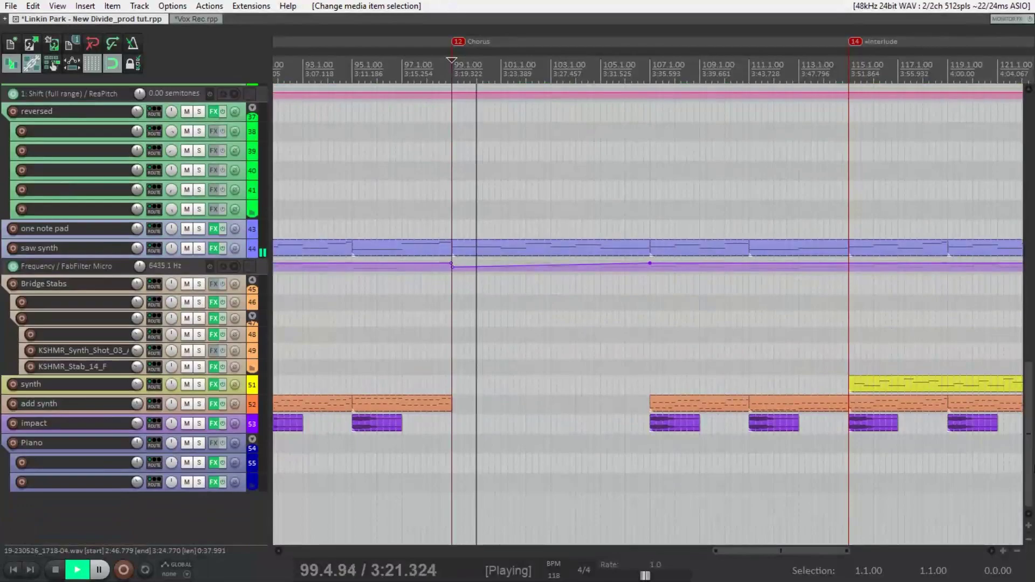
{"action": "scroll", "coordinate": [539, 312], "scroll_direction": "up", "scroll_amount": 15}
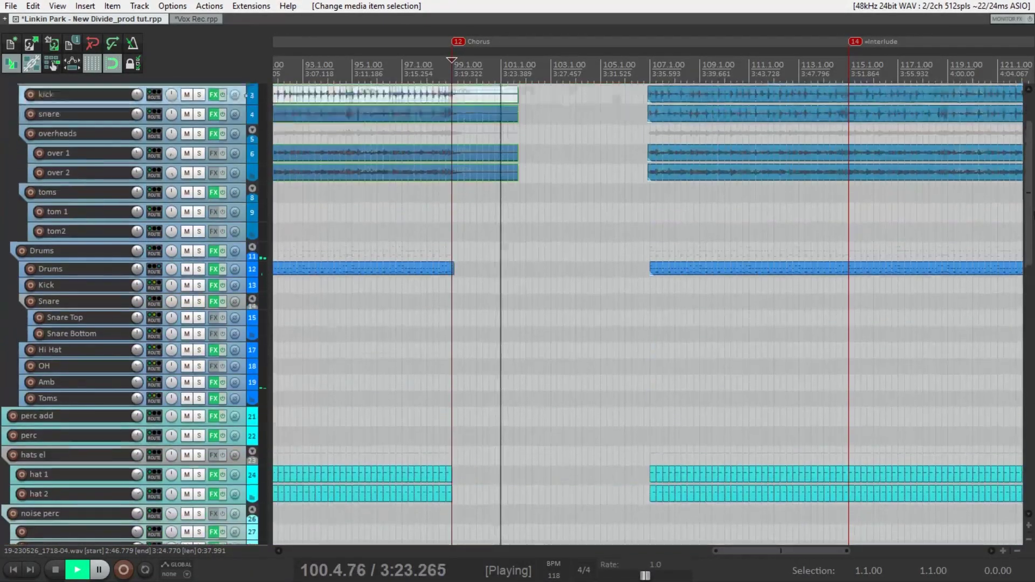
{"action": "scroll", "coordinate": [40, 170], "scroll_direction": "down", "scroll_amount": 10}
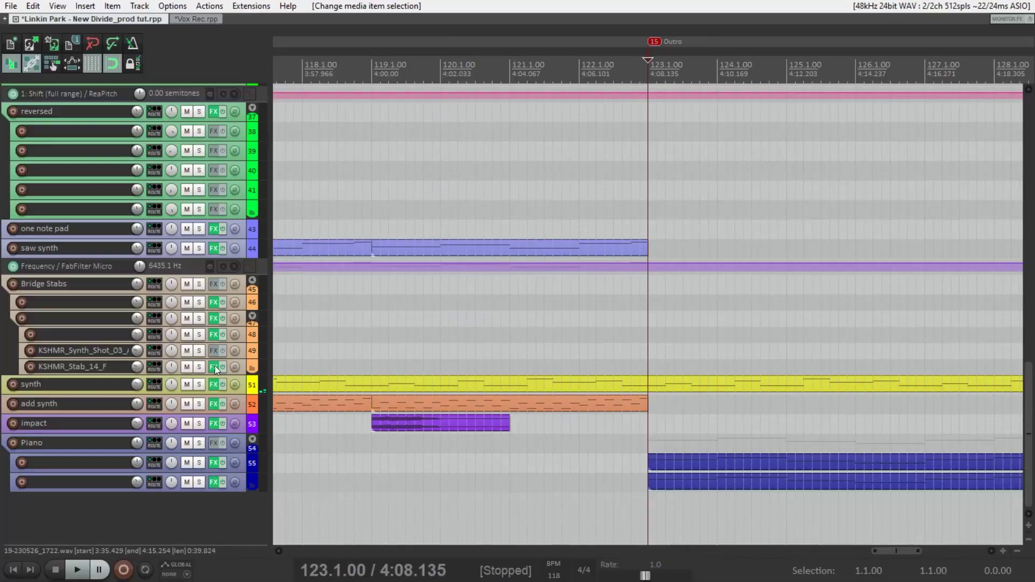
Audition the synth track and Piano track 56 in solo in the Outro, and inspect the Serum instrument on track 56
{"action": "left_click", "coordinate": [198, 386]}
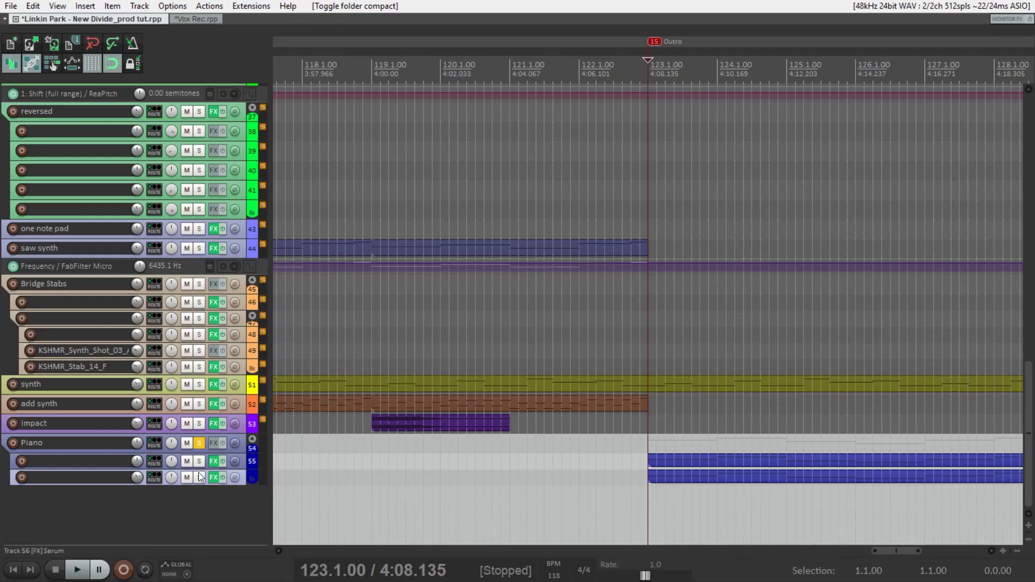
{"action": "left_click", "coordinate": [199, 477]}
{"action": "left_click", "coordinate": [214, 477]}
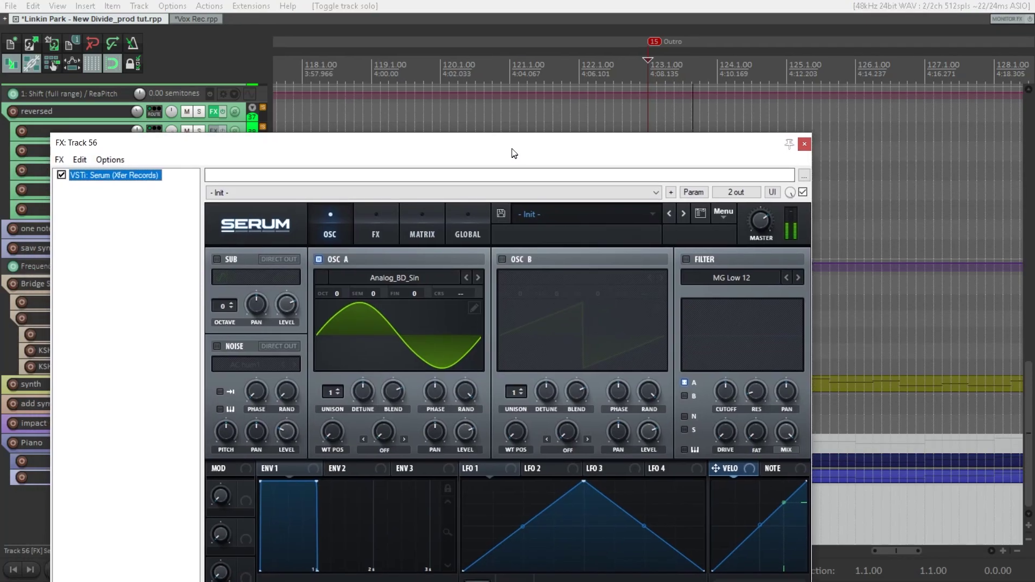
{"action": "left_click_drag", "start_coordinate": [513, 156], "coordinate": [590, 78]}
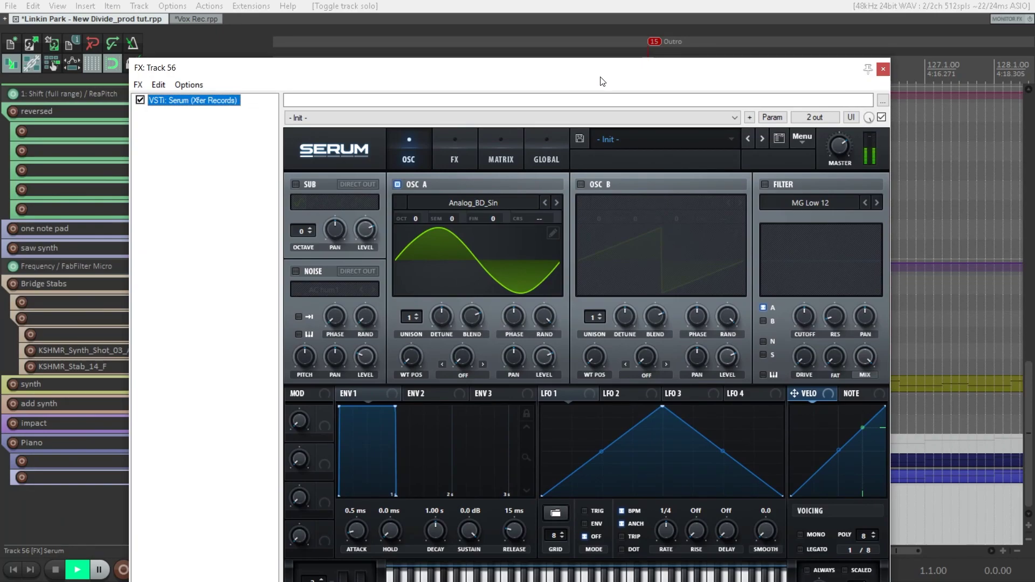
{"action": "left_click", "coordinate": [889, 64]}
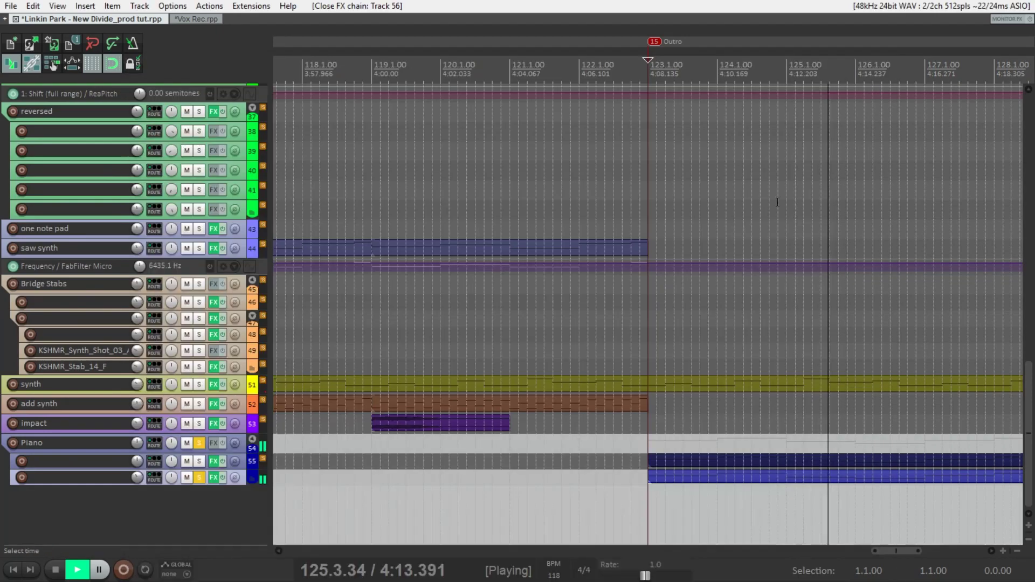
Switch the solo from track 56 to Piano track 55 and inspect The Grandeur in its Kontakt instrument
{"action": "left_click", "coordinate": [200, 476]}
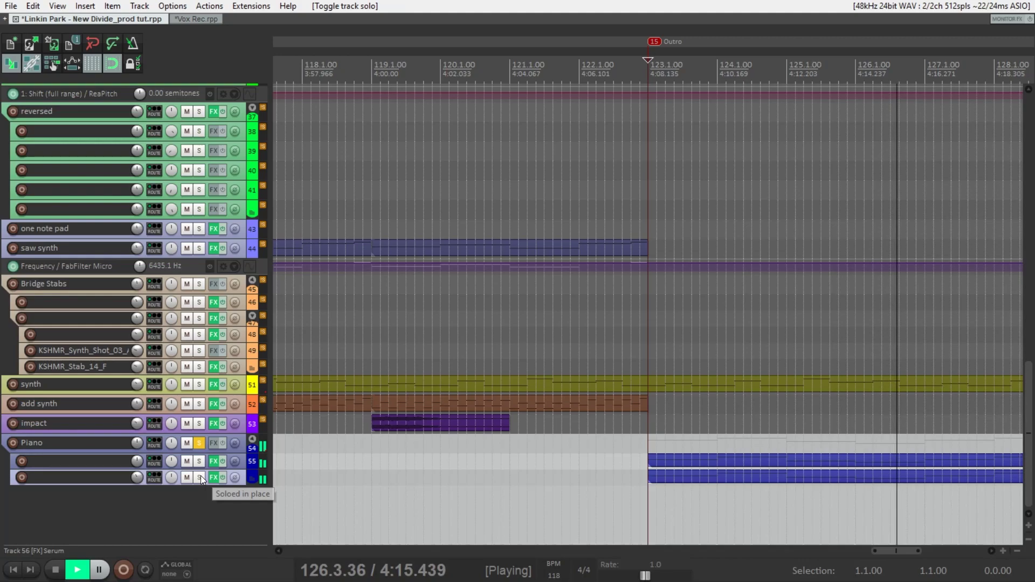
{"action": "left_click", "coordinate": [199, 461]}
{"action": "left_click", "coordinate": [253, 461]}
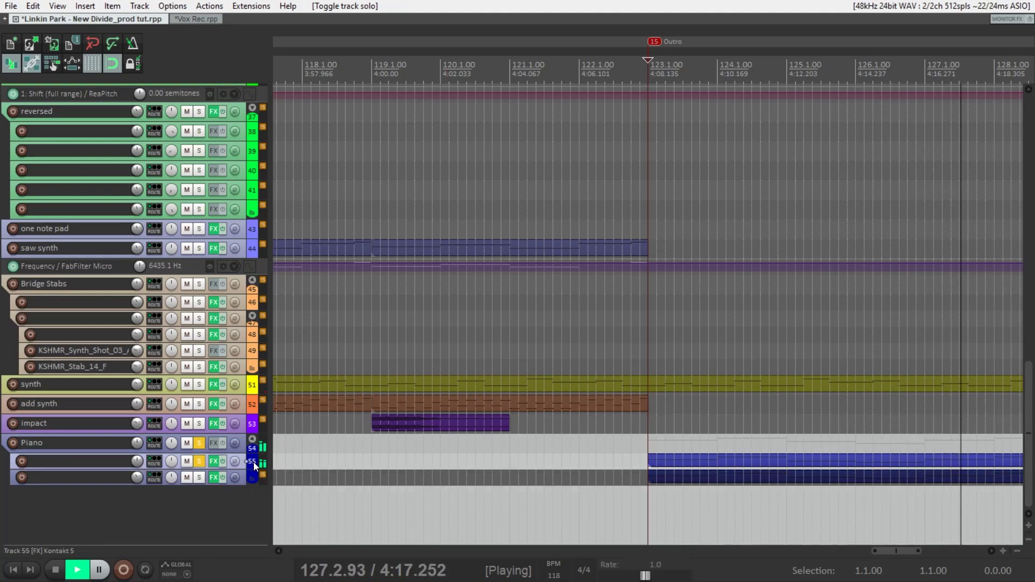
{"action": "left_click", "coordinate": [253, 461]}
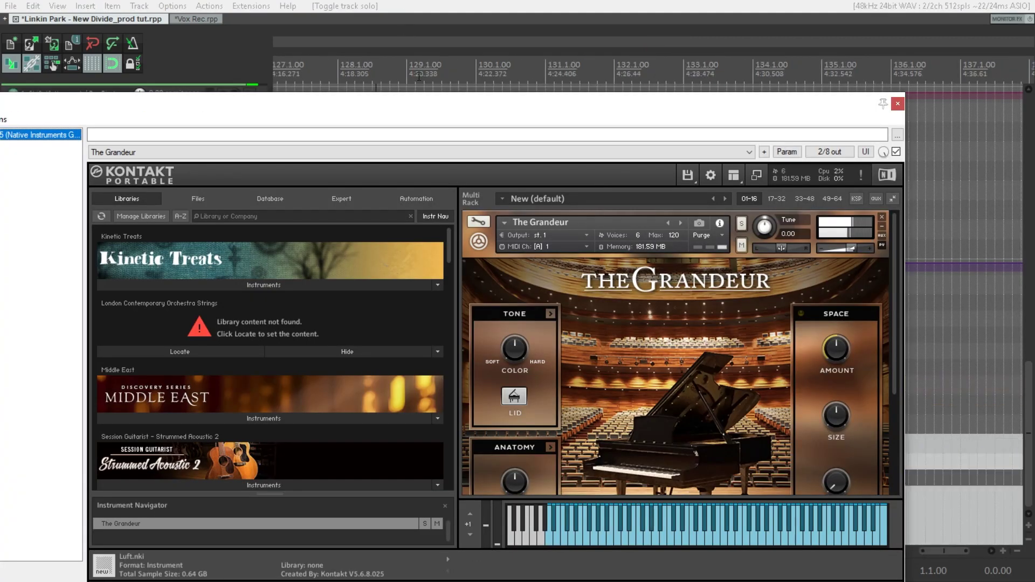
{"action": "left_click_drag", "start_coordinate": [425, 108], "coordinate": [497, 88]}
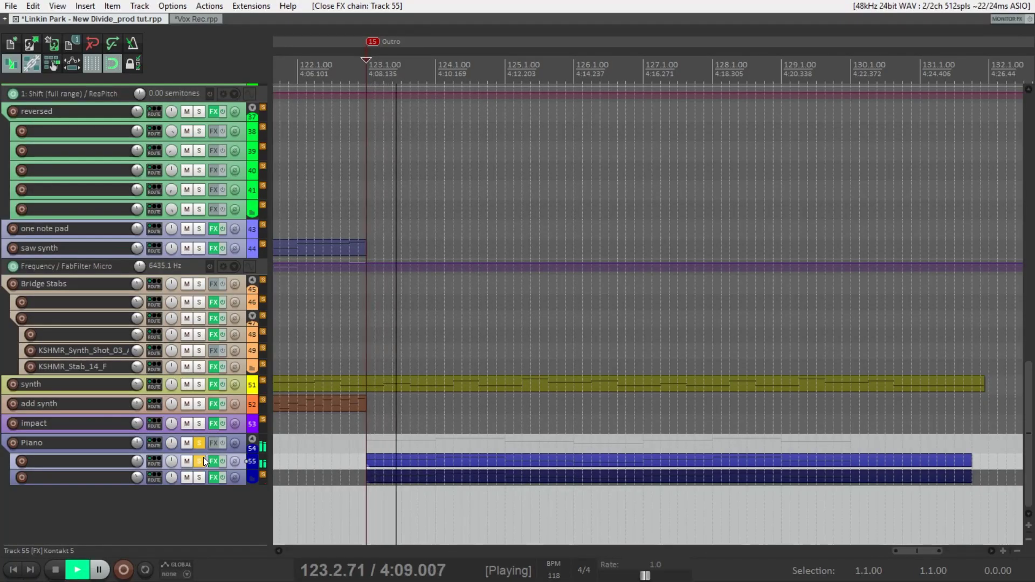
Clear the solos on track 55 and the Piano group and play the Outro in the full mix, looking through the tracks
{"action": "left_click", "coordinate": [203, 457]}
{"action": "left_click", "coordinate": [203, 440]}
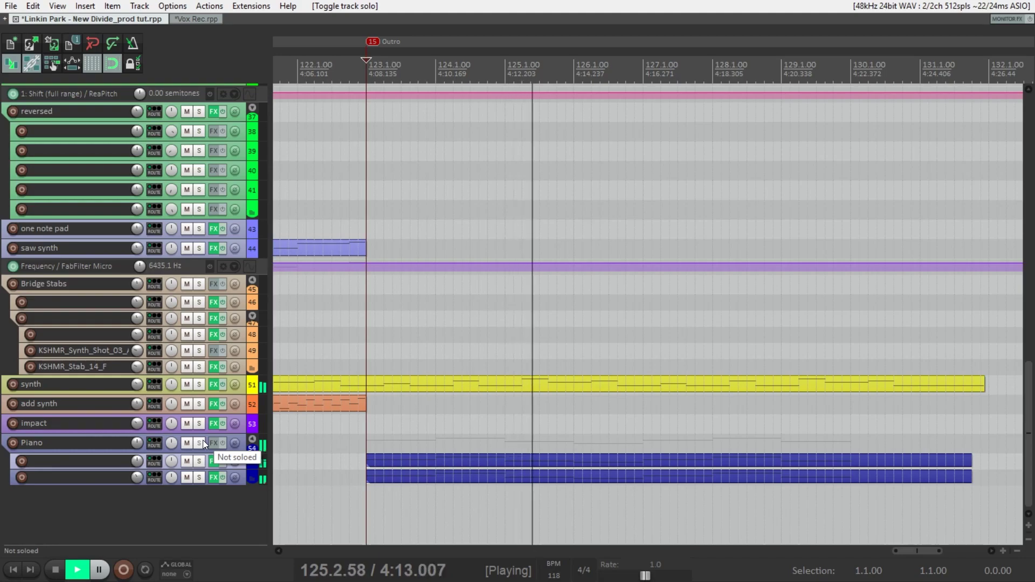
{"action": "scroll", "coordinate": [674, 469], "scroll_direction": "down", "scroll_amount": 3}
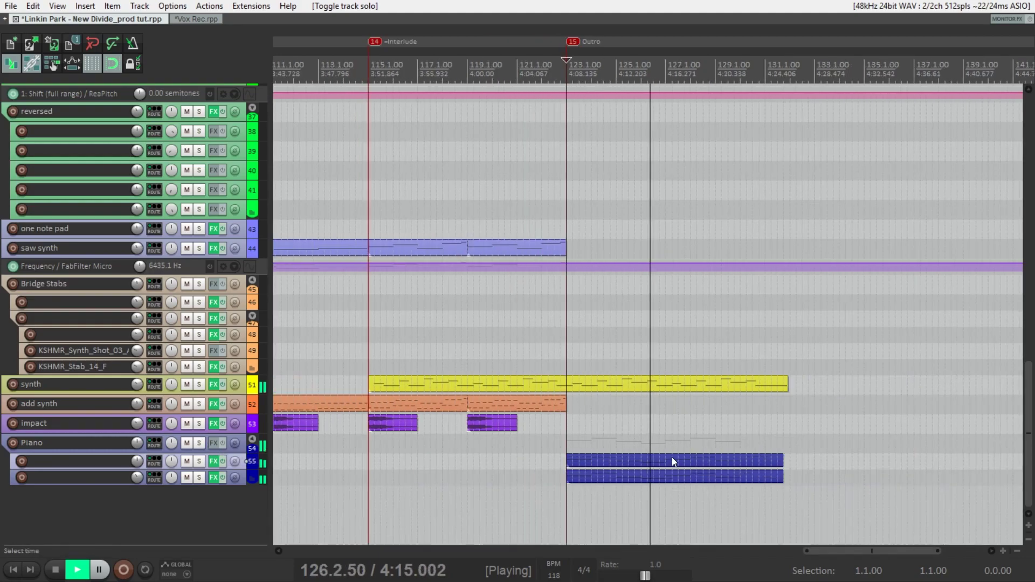
{"action": "scroll", "coordinate": [1031, 385], "scroll_direction": "up", "scroll_amount": 15}
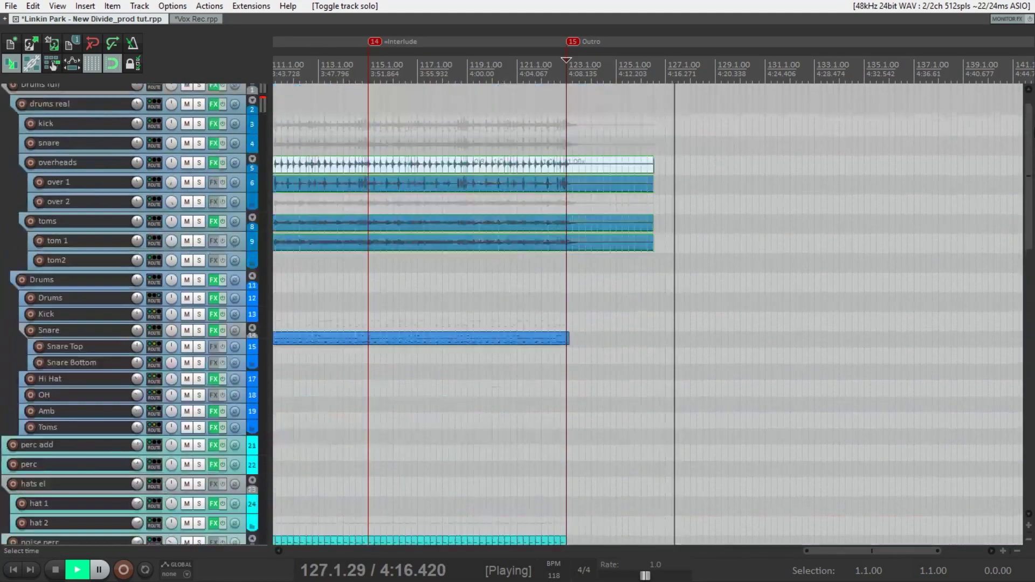
{"action": "scroll", "coordinate": [790, 429], "scroll_direction": "down", "scroll_amount": 15}
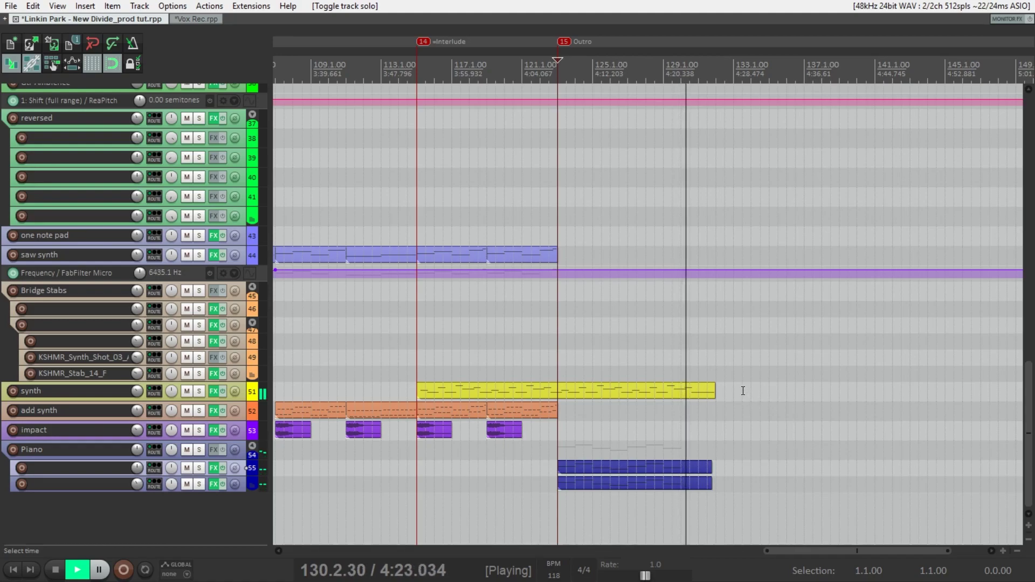
{"action": "scroll", "coordinate": [725, 392], "scroll_direction": "up", "scroll_amount": 4}
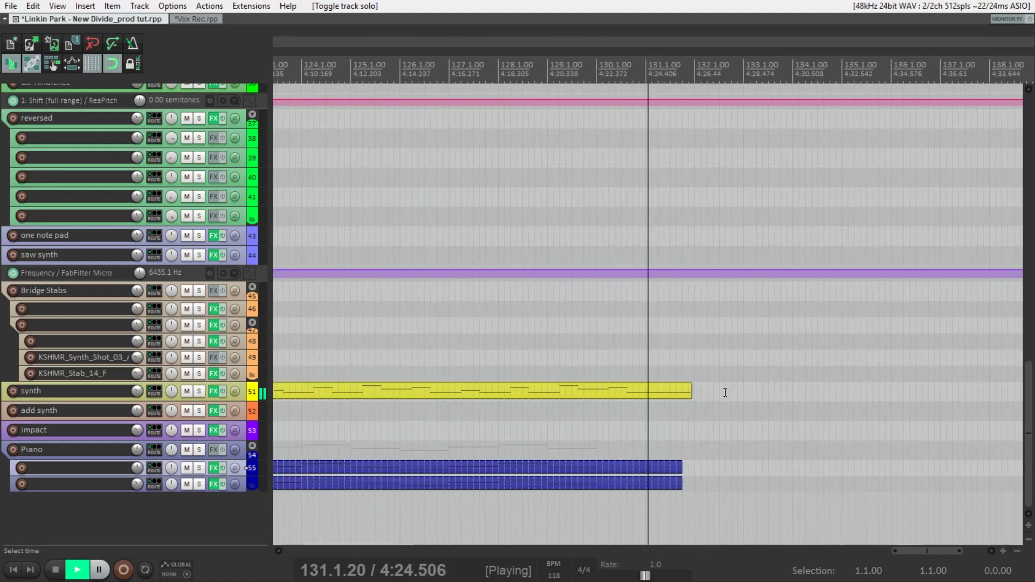
{"action": "left_click", "coordinate": [691, 392]}
{"action": "scroll", "coordinate": [686, 388], "scroll_direction": "down", "scroll_amount": 3}
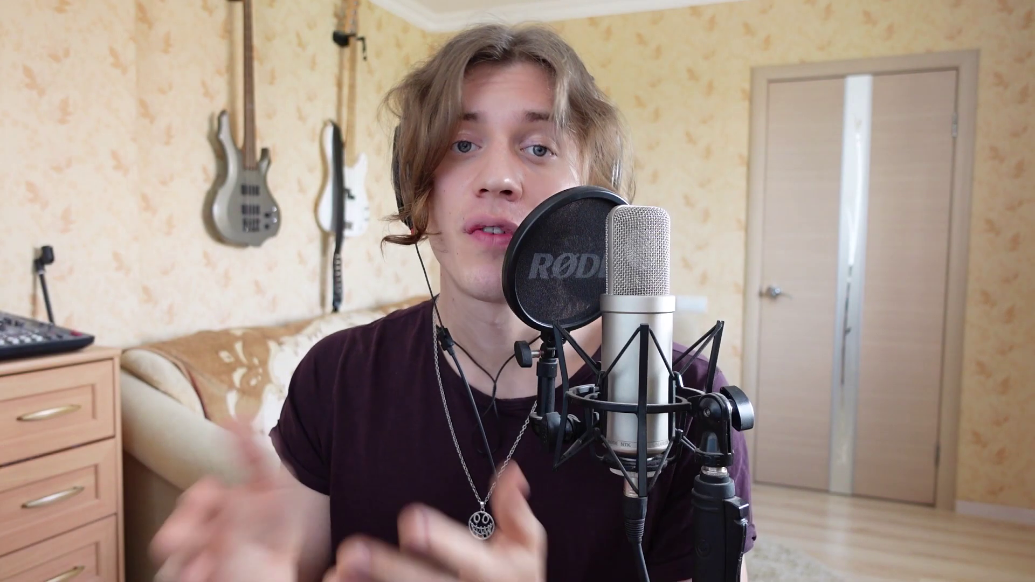